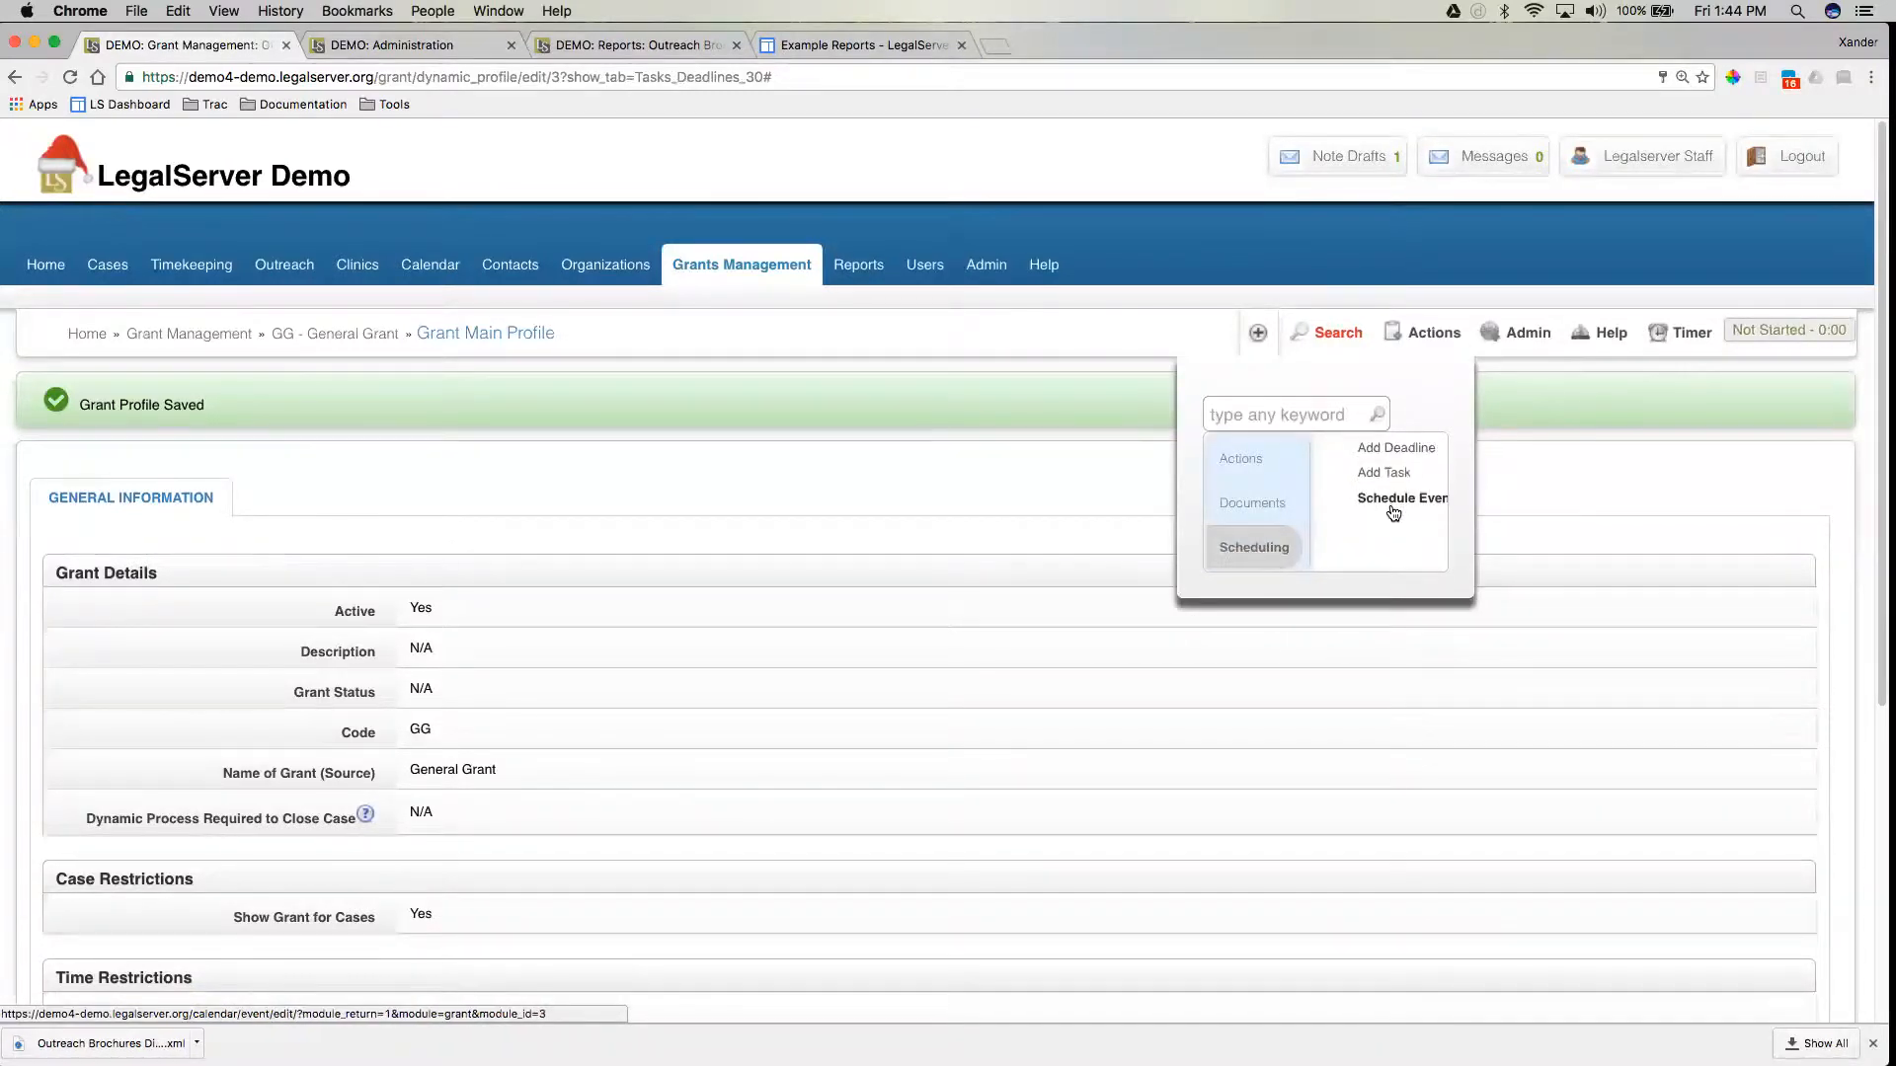
Add a deadline to the General Grant titled "Grant is Due" and mark it as not a case alert.
{"action": "left_click", "coordinate": [1394, 450]}
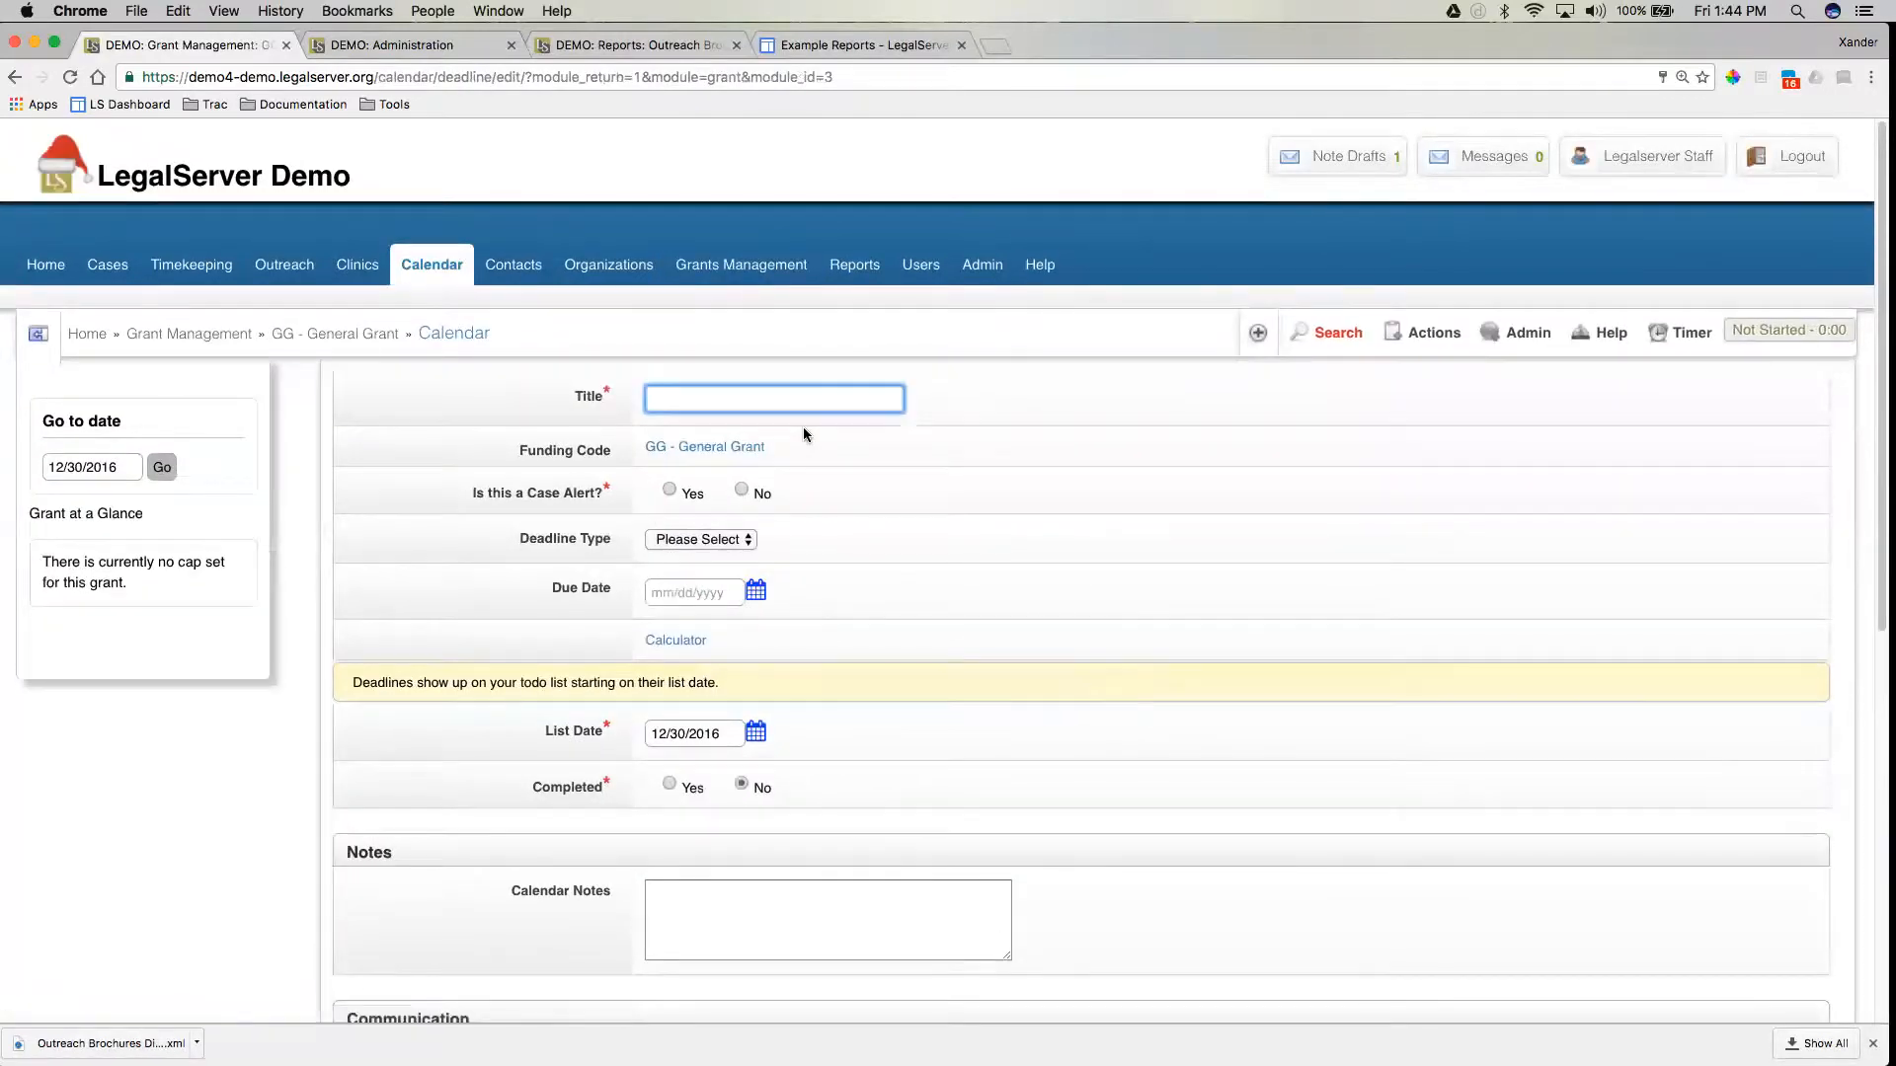
{"action": "type", "text": "Grant is Due"}
{"action": "left_click", "coordinate": [741, 490]}
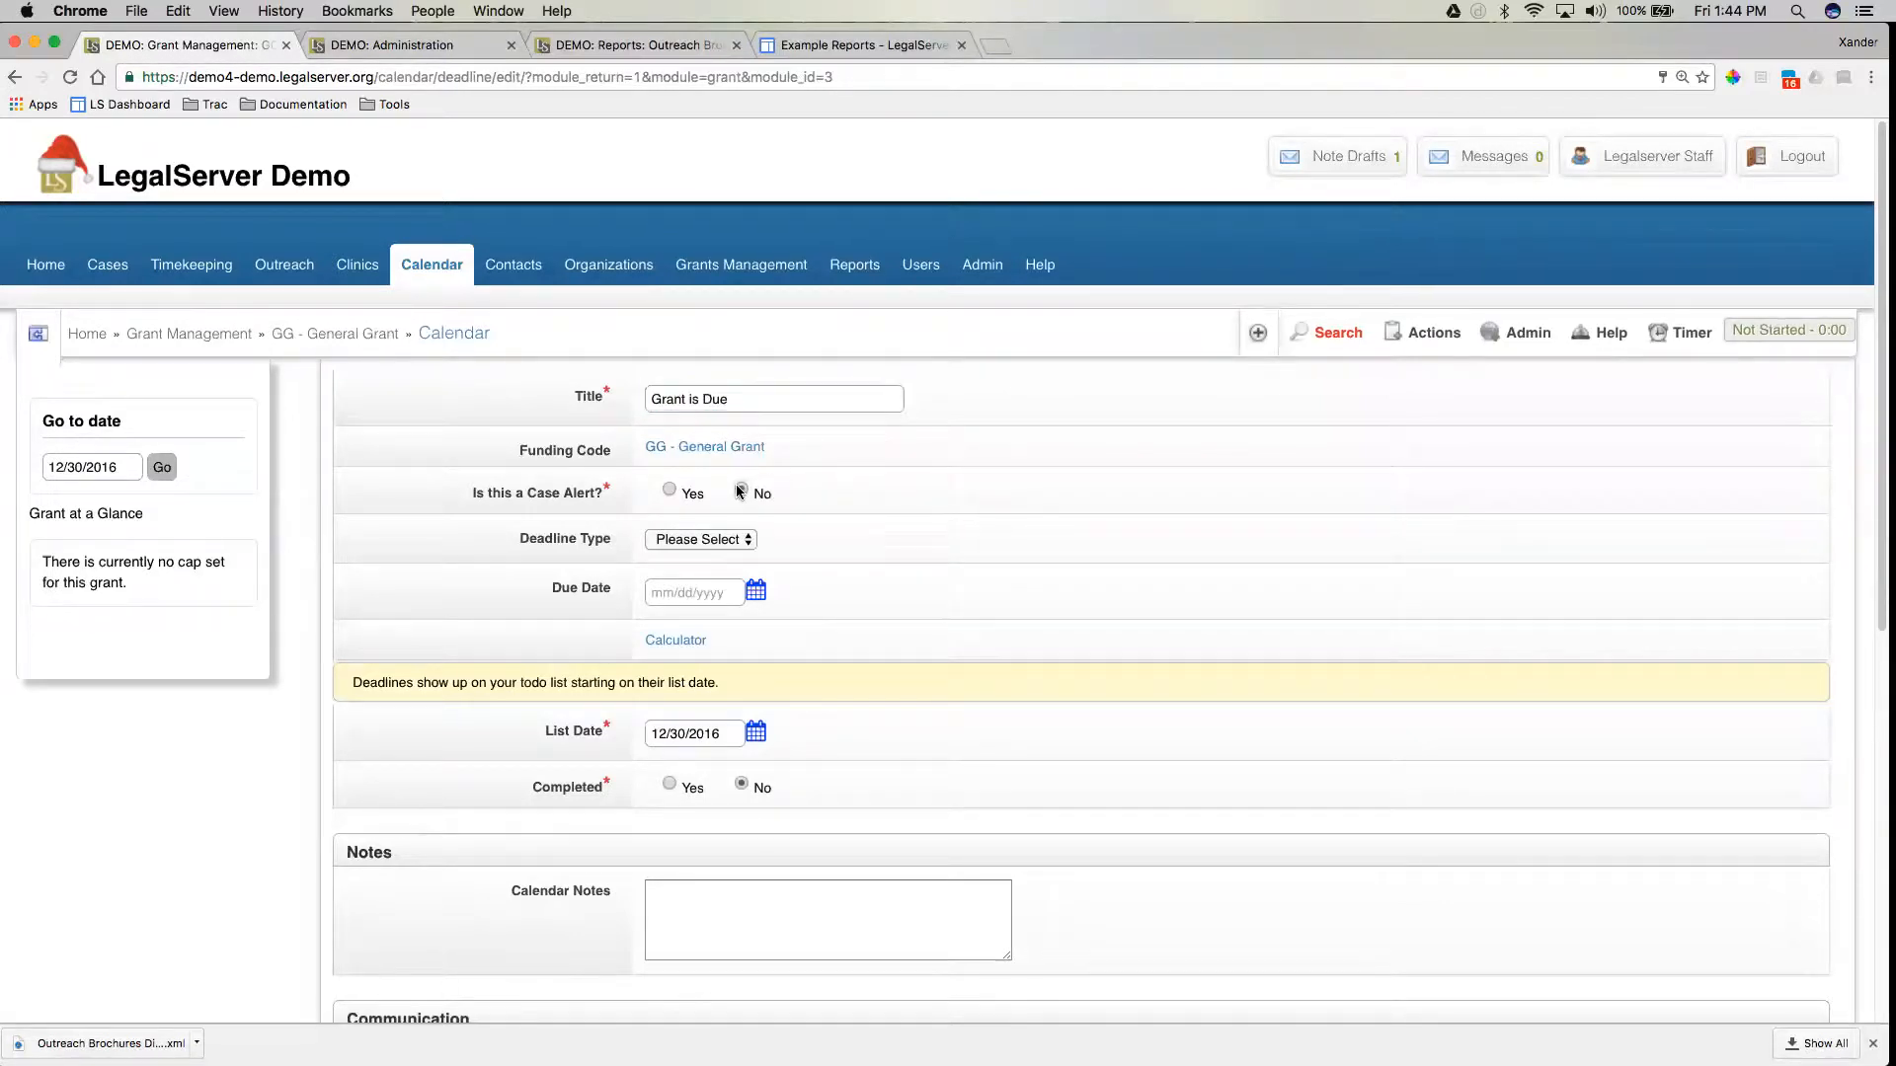
{"action": "left_click", "coordinate": [695, 543]}
{"action": "left_click", "coordinate": [694, 541]}
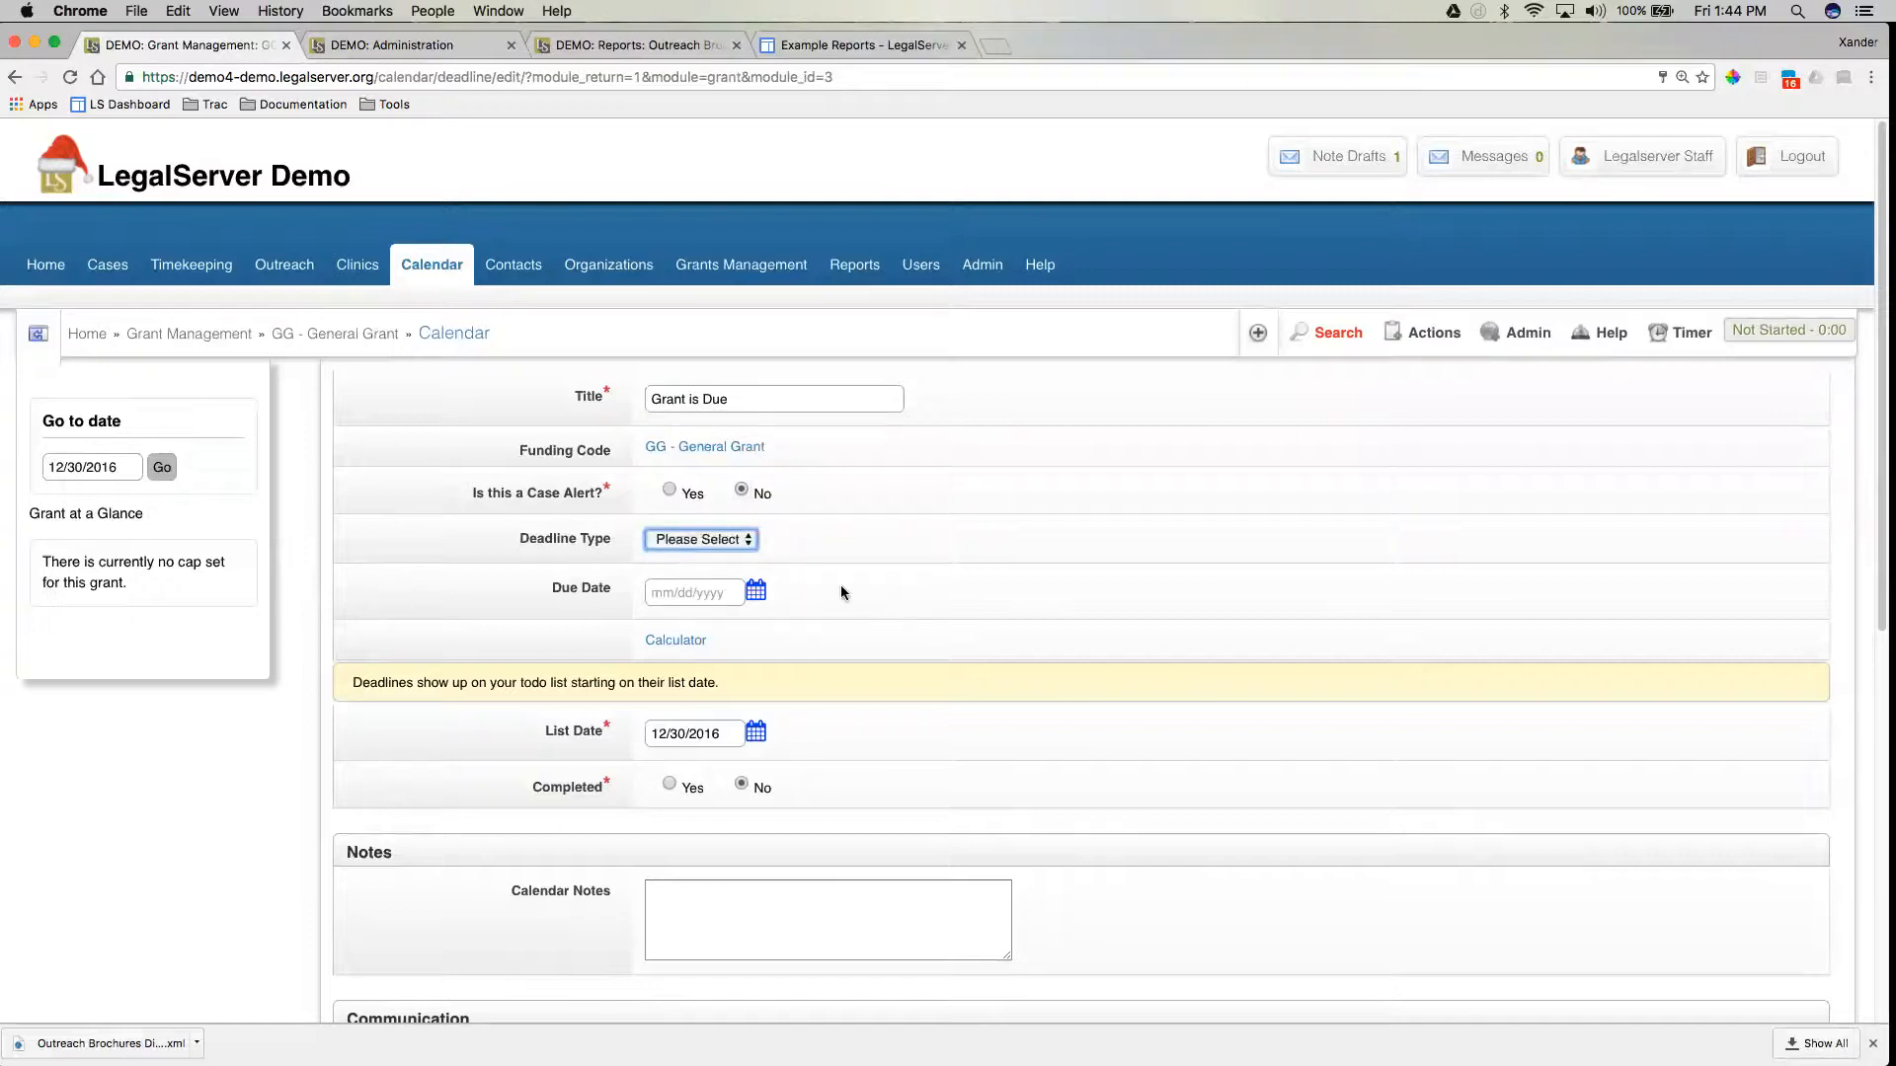
Set the deadline's due date to 12/30/2017 and briefly check the date calculator, leaving it hidden.
{"action": "scroll", "coordinate": [861, 636], "scroll_direction": "down", "scroll_amount": 3}
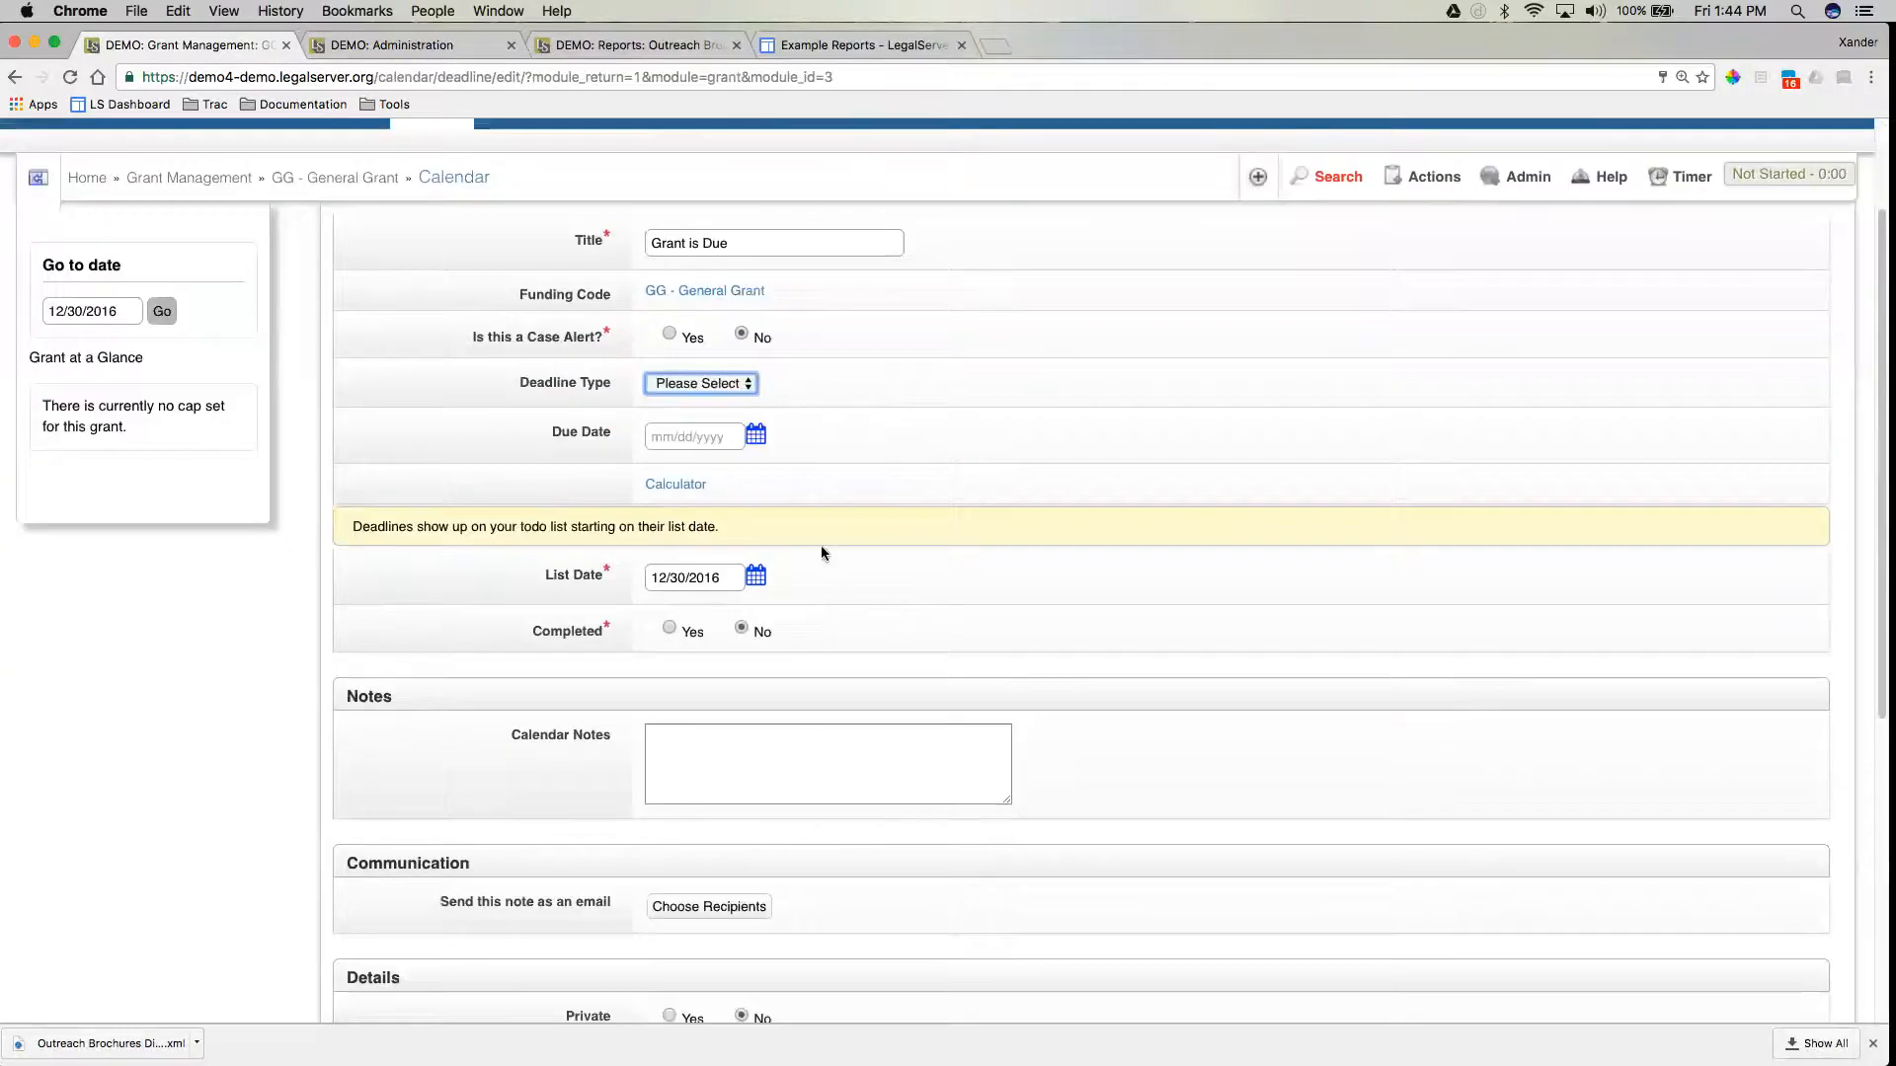
{"action": "left_click", "coordinate": [756, 436]}
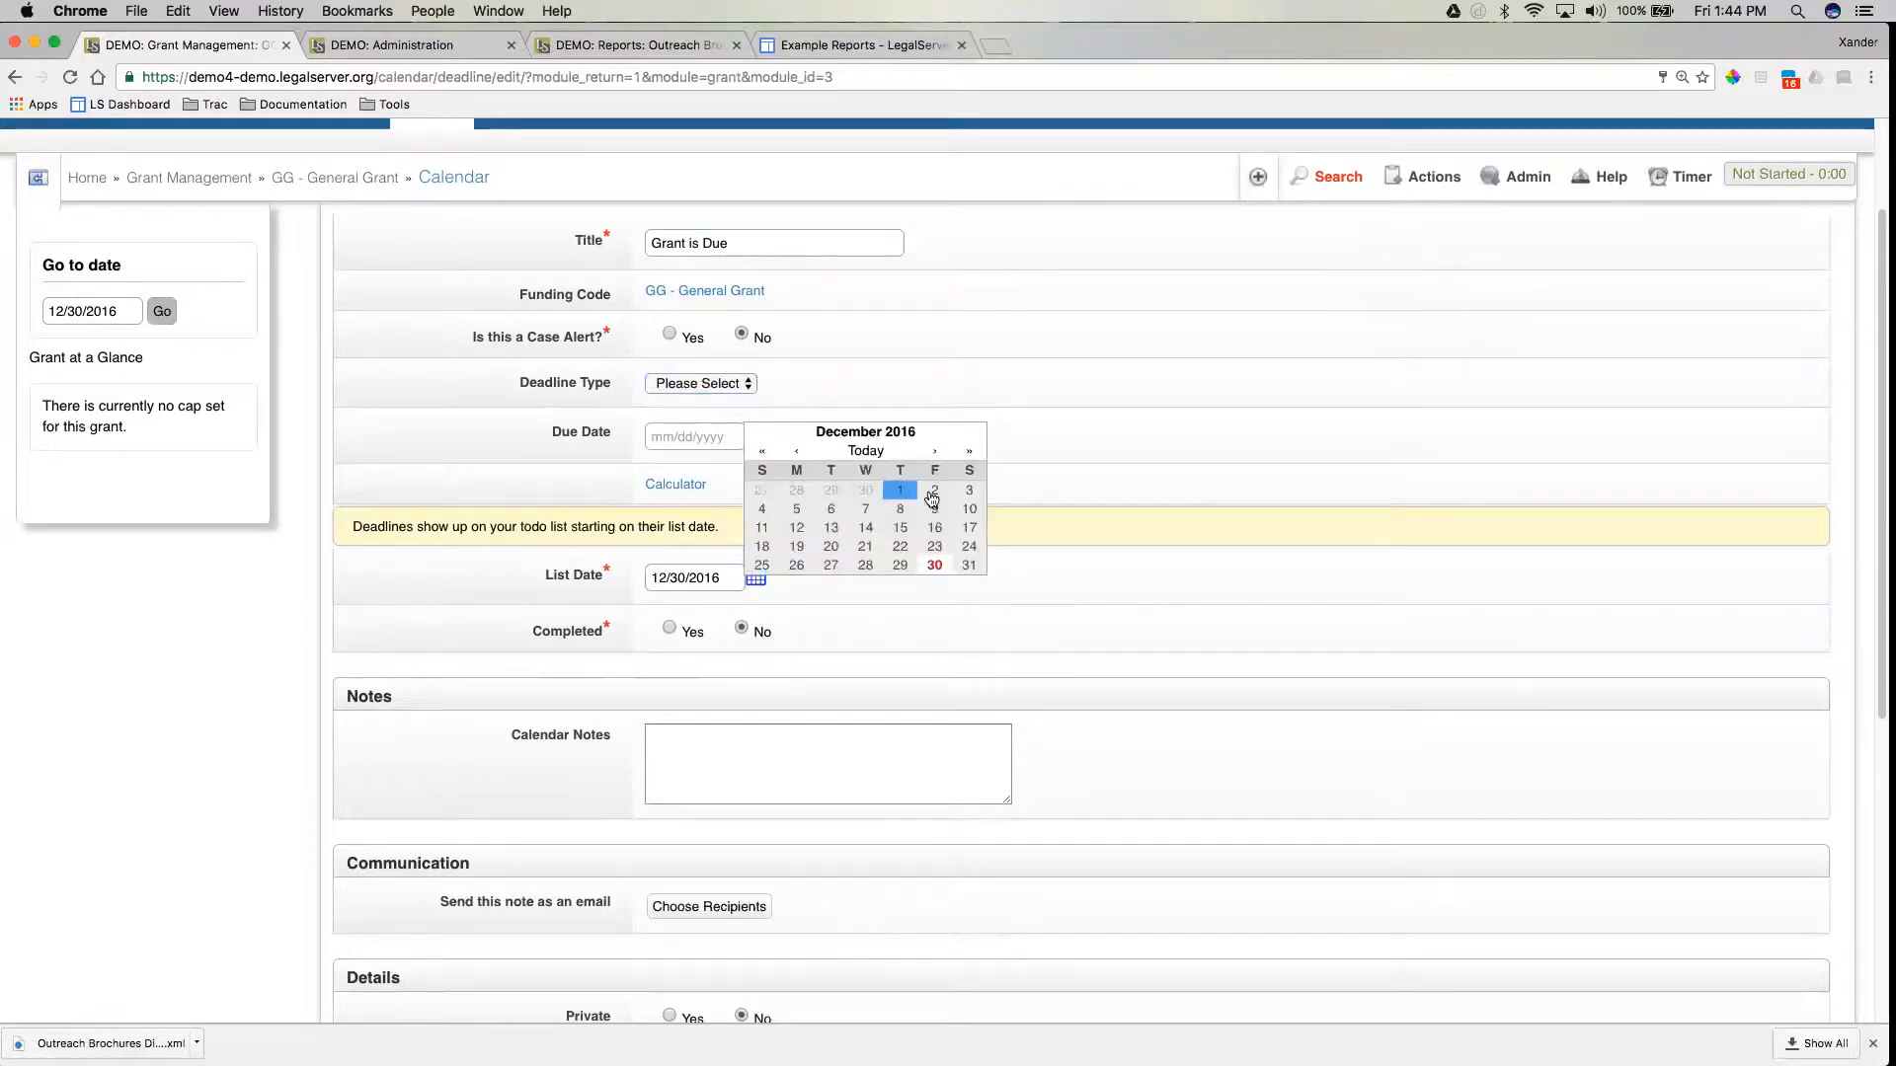
{"action": "left_click", "coordinate": [969, 450]}
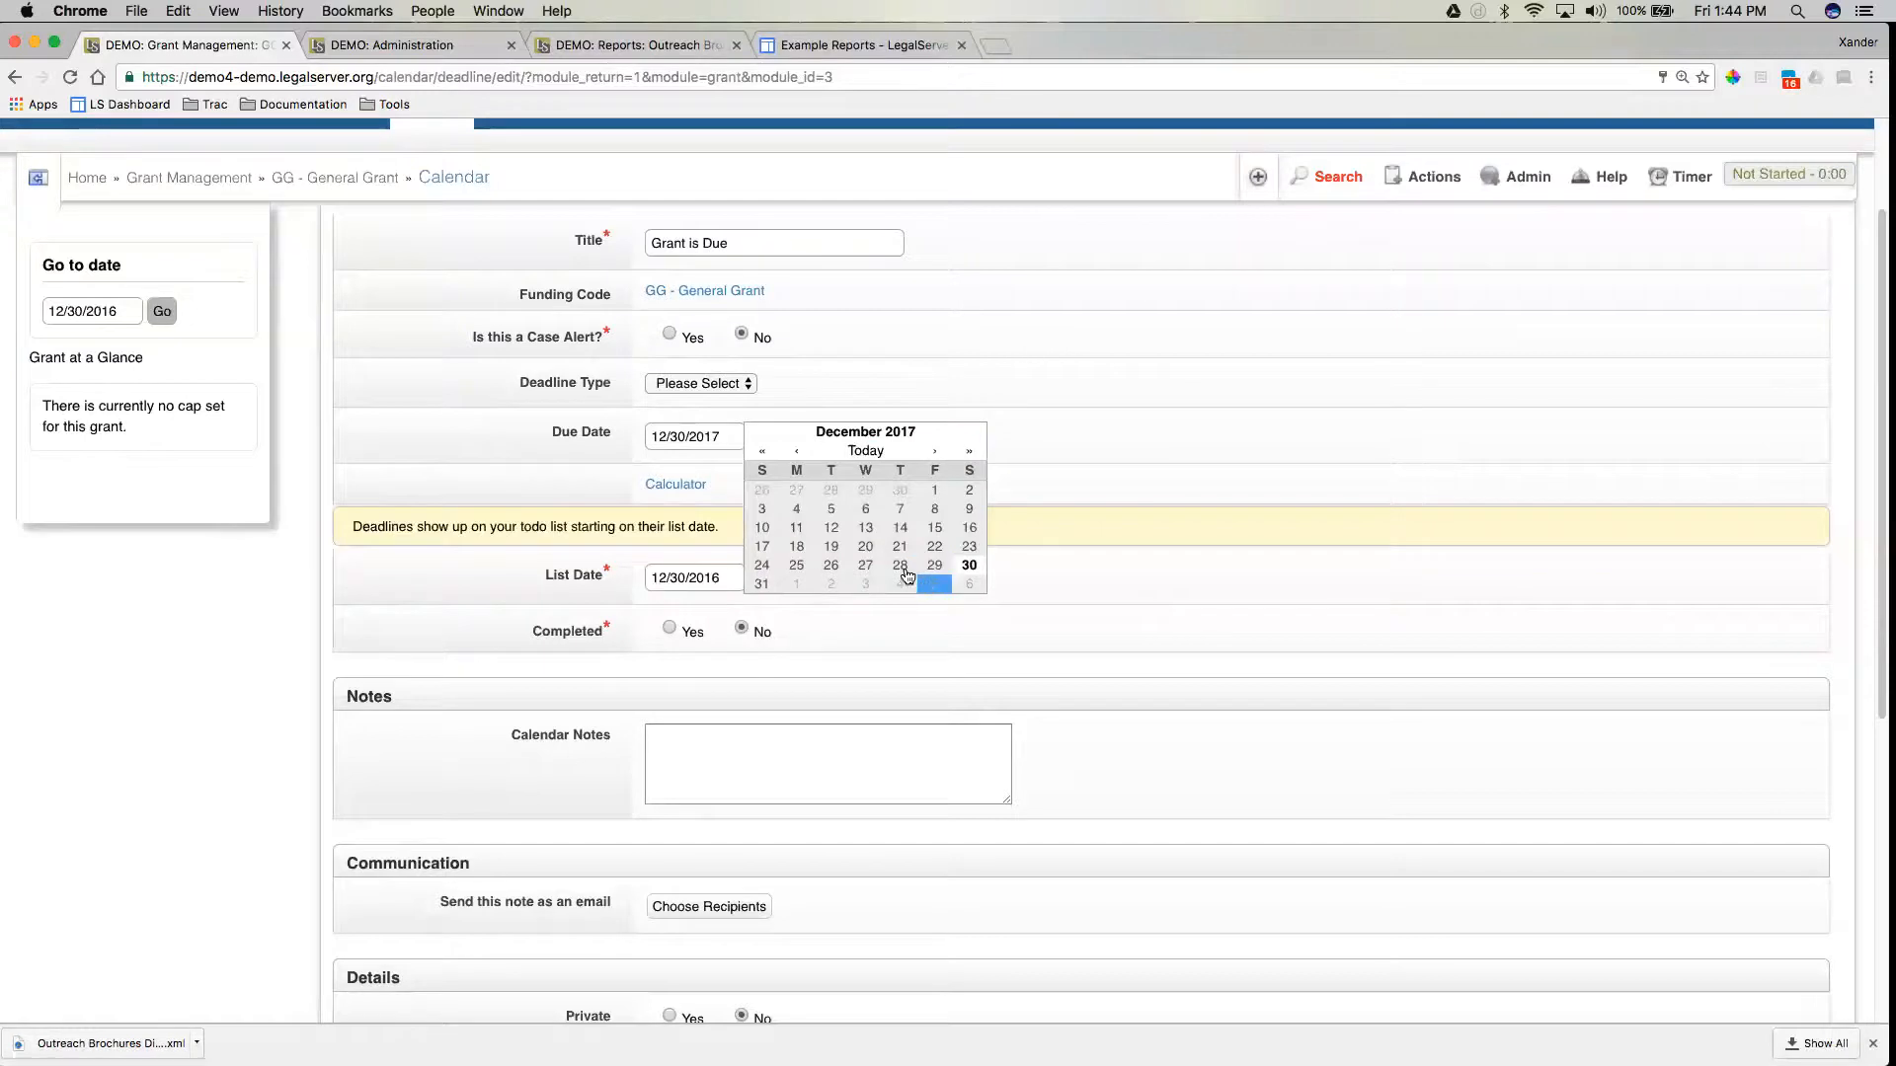
{"action": "left_click", "coordinate": [688, 435]}
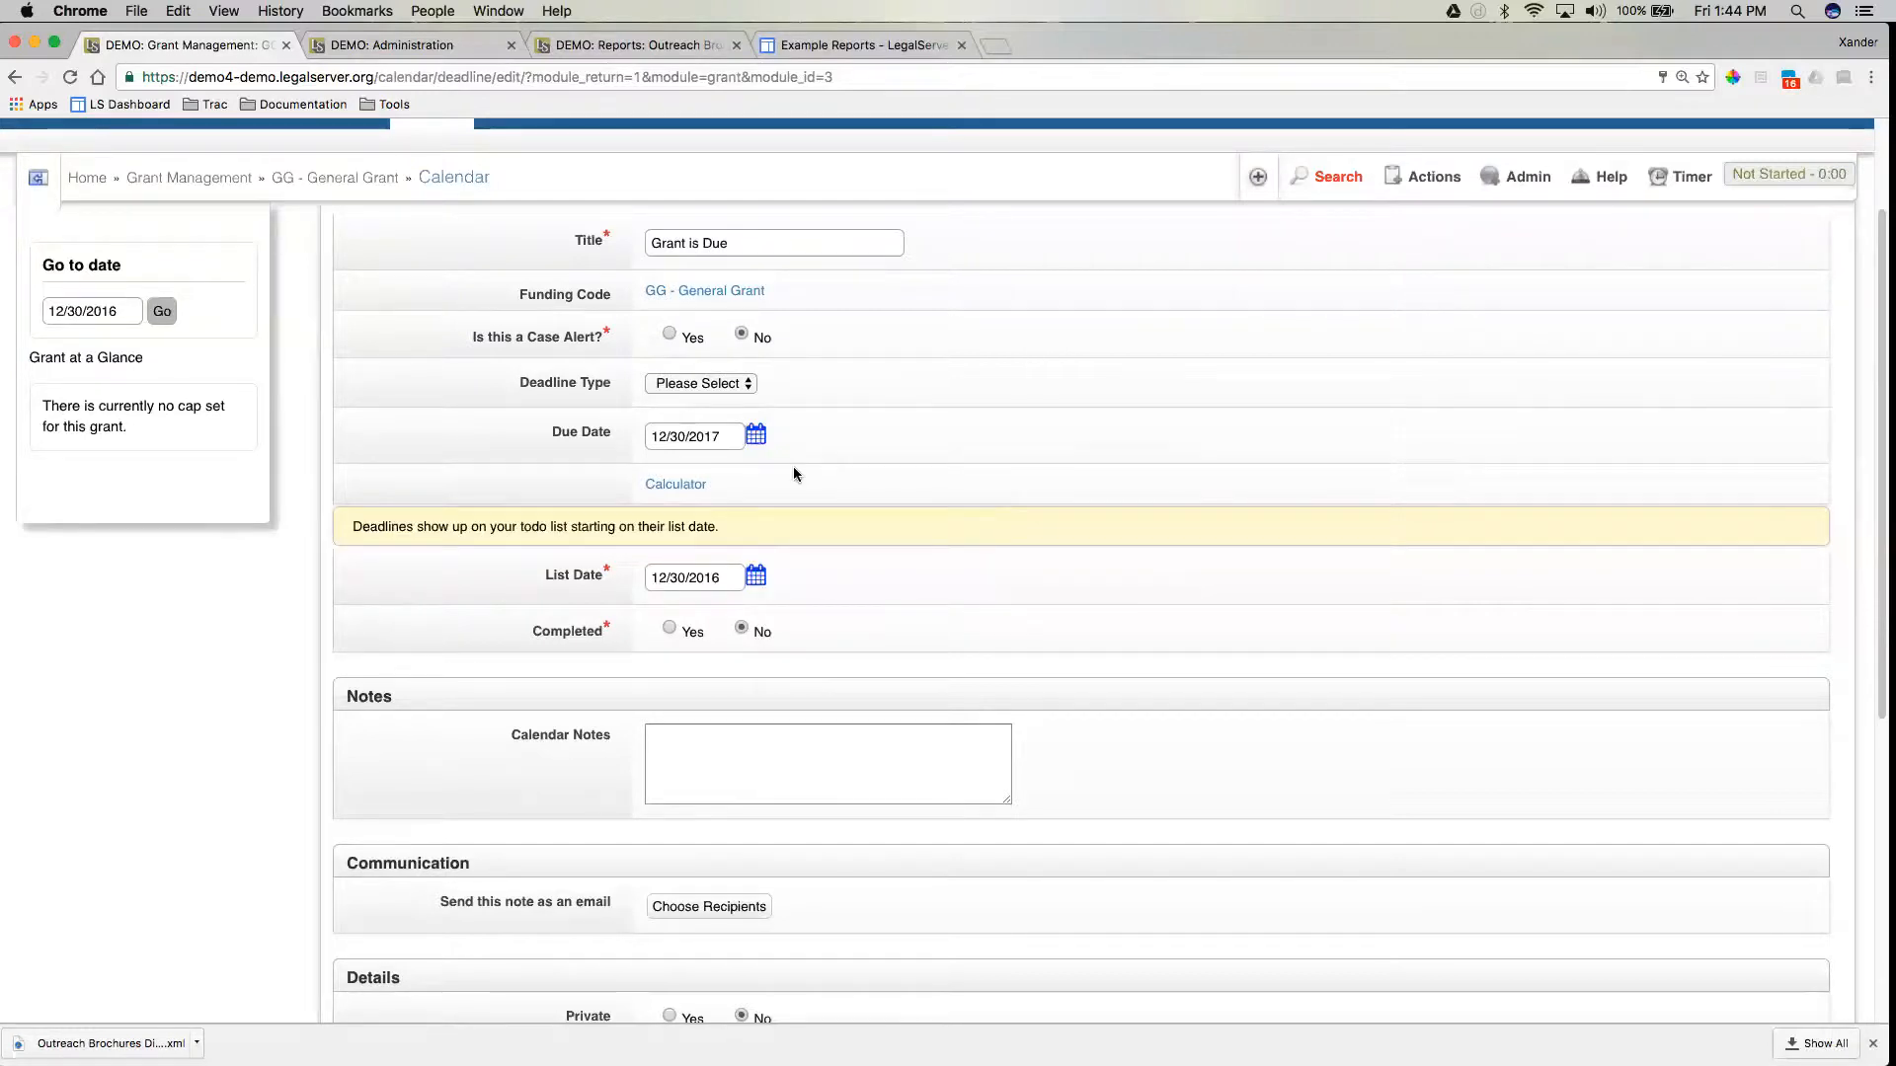
{"action": "left_click", "coordinate": [680, 483]}
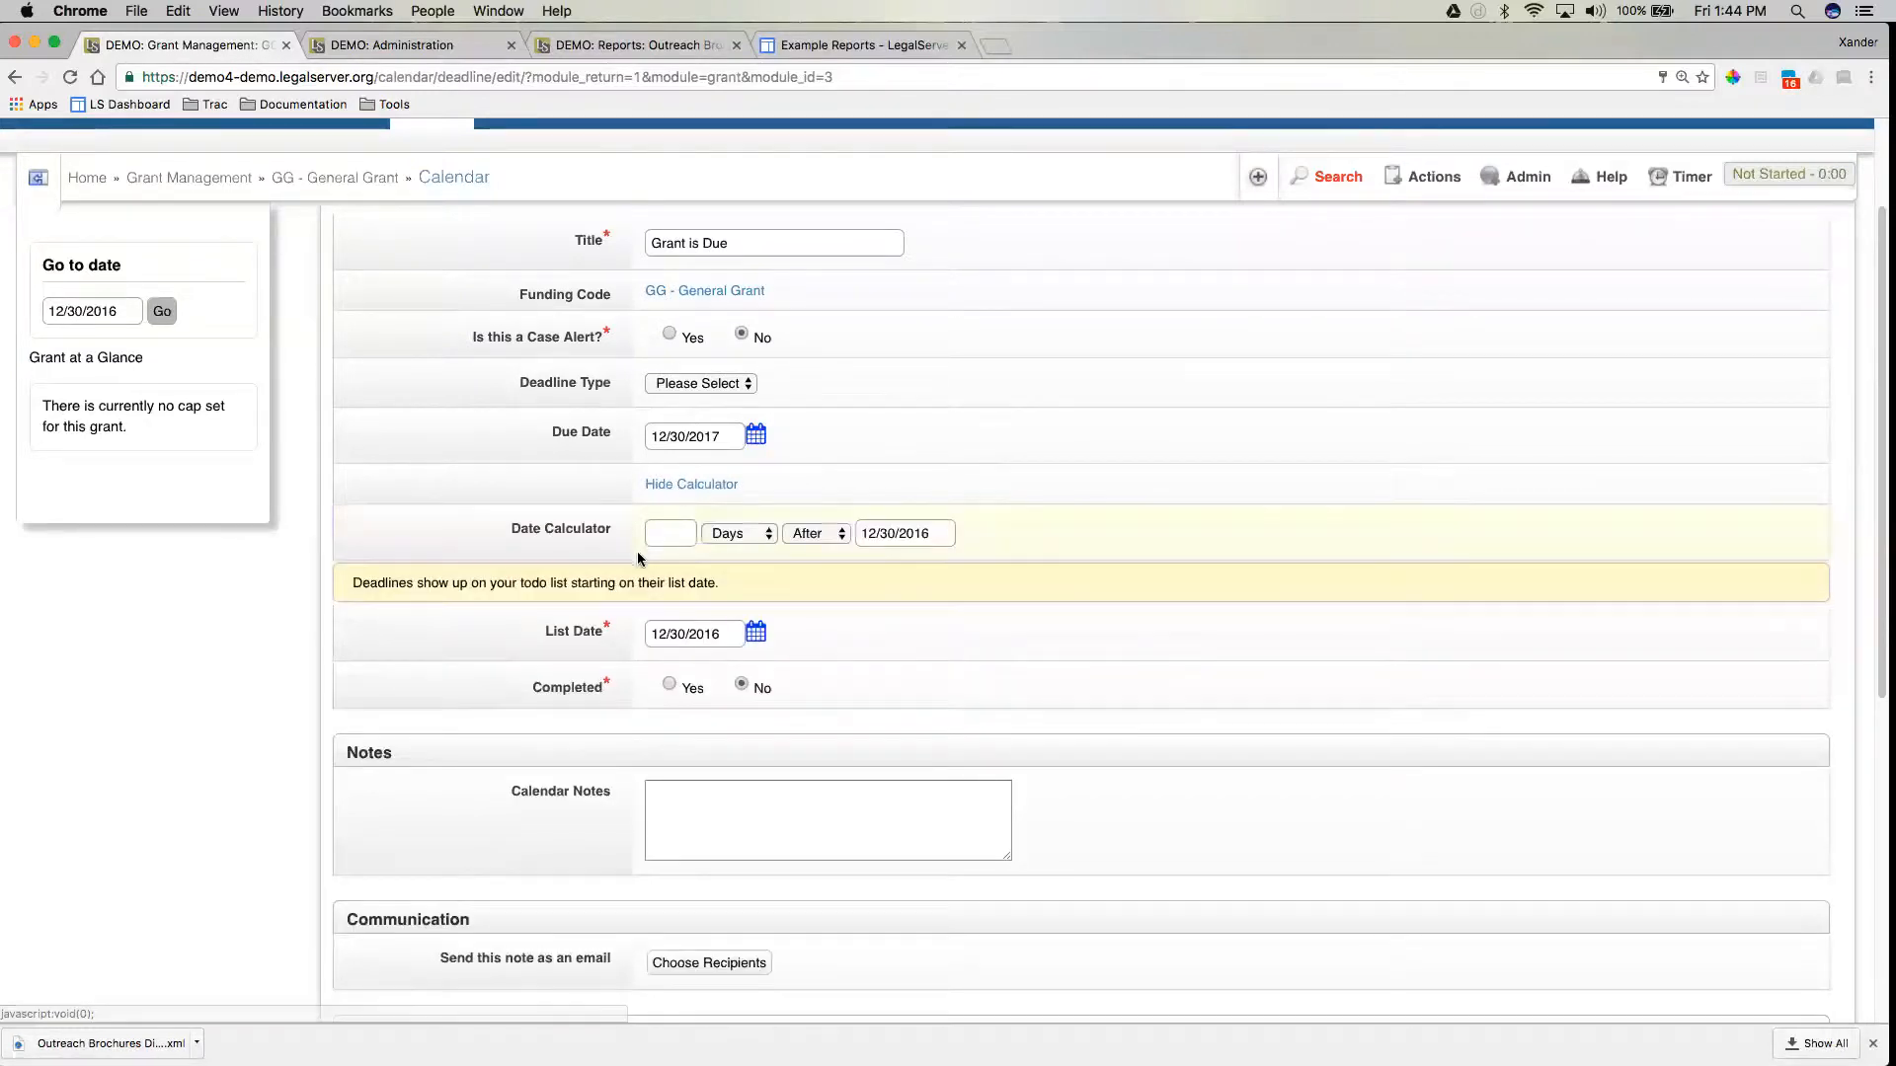
{"action": "left_click", "coordinate": [681, 486]}
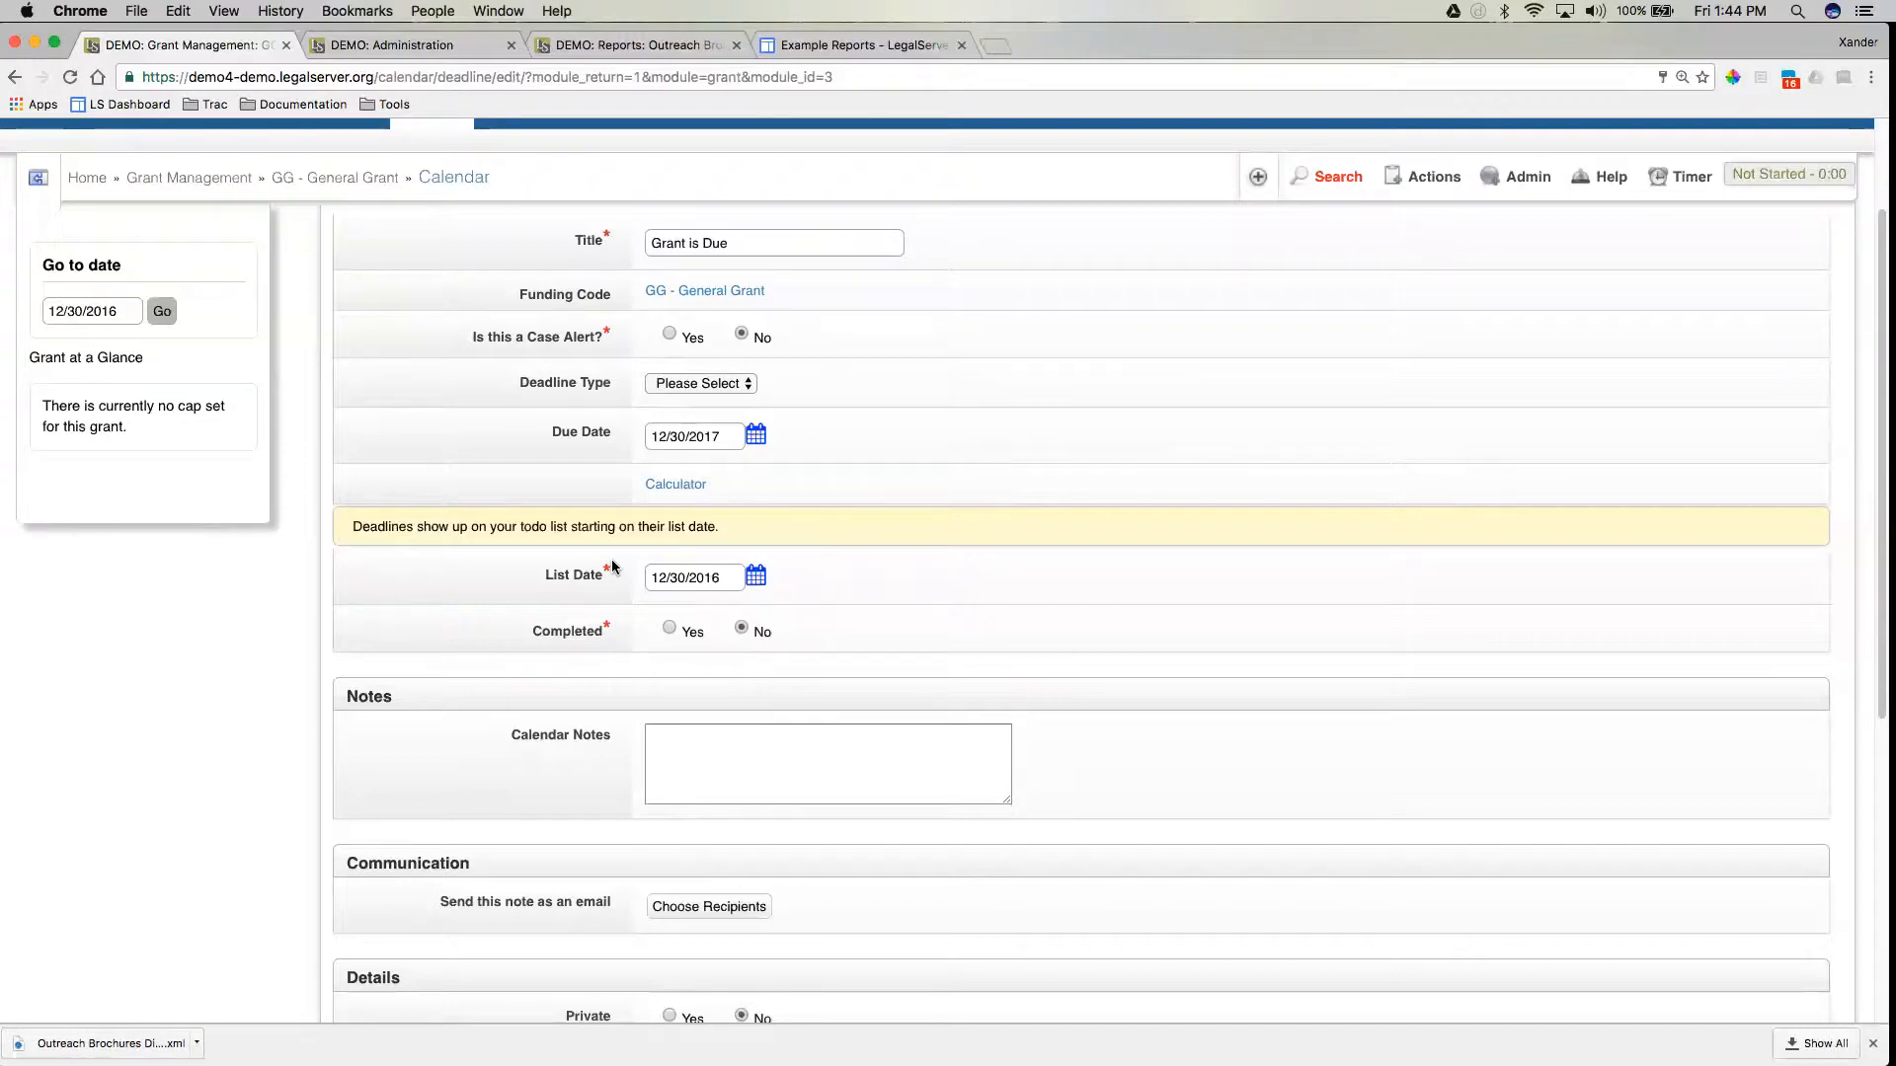
Change the deadline title to "GG Grant is Due" and set the list date to 10/30/2017.
{"action": "left_click", "coordinate": [652, 243]}
{"action": "type", "text": "GG"}
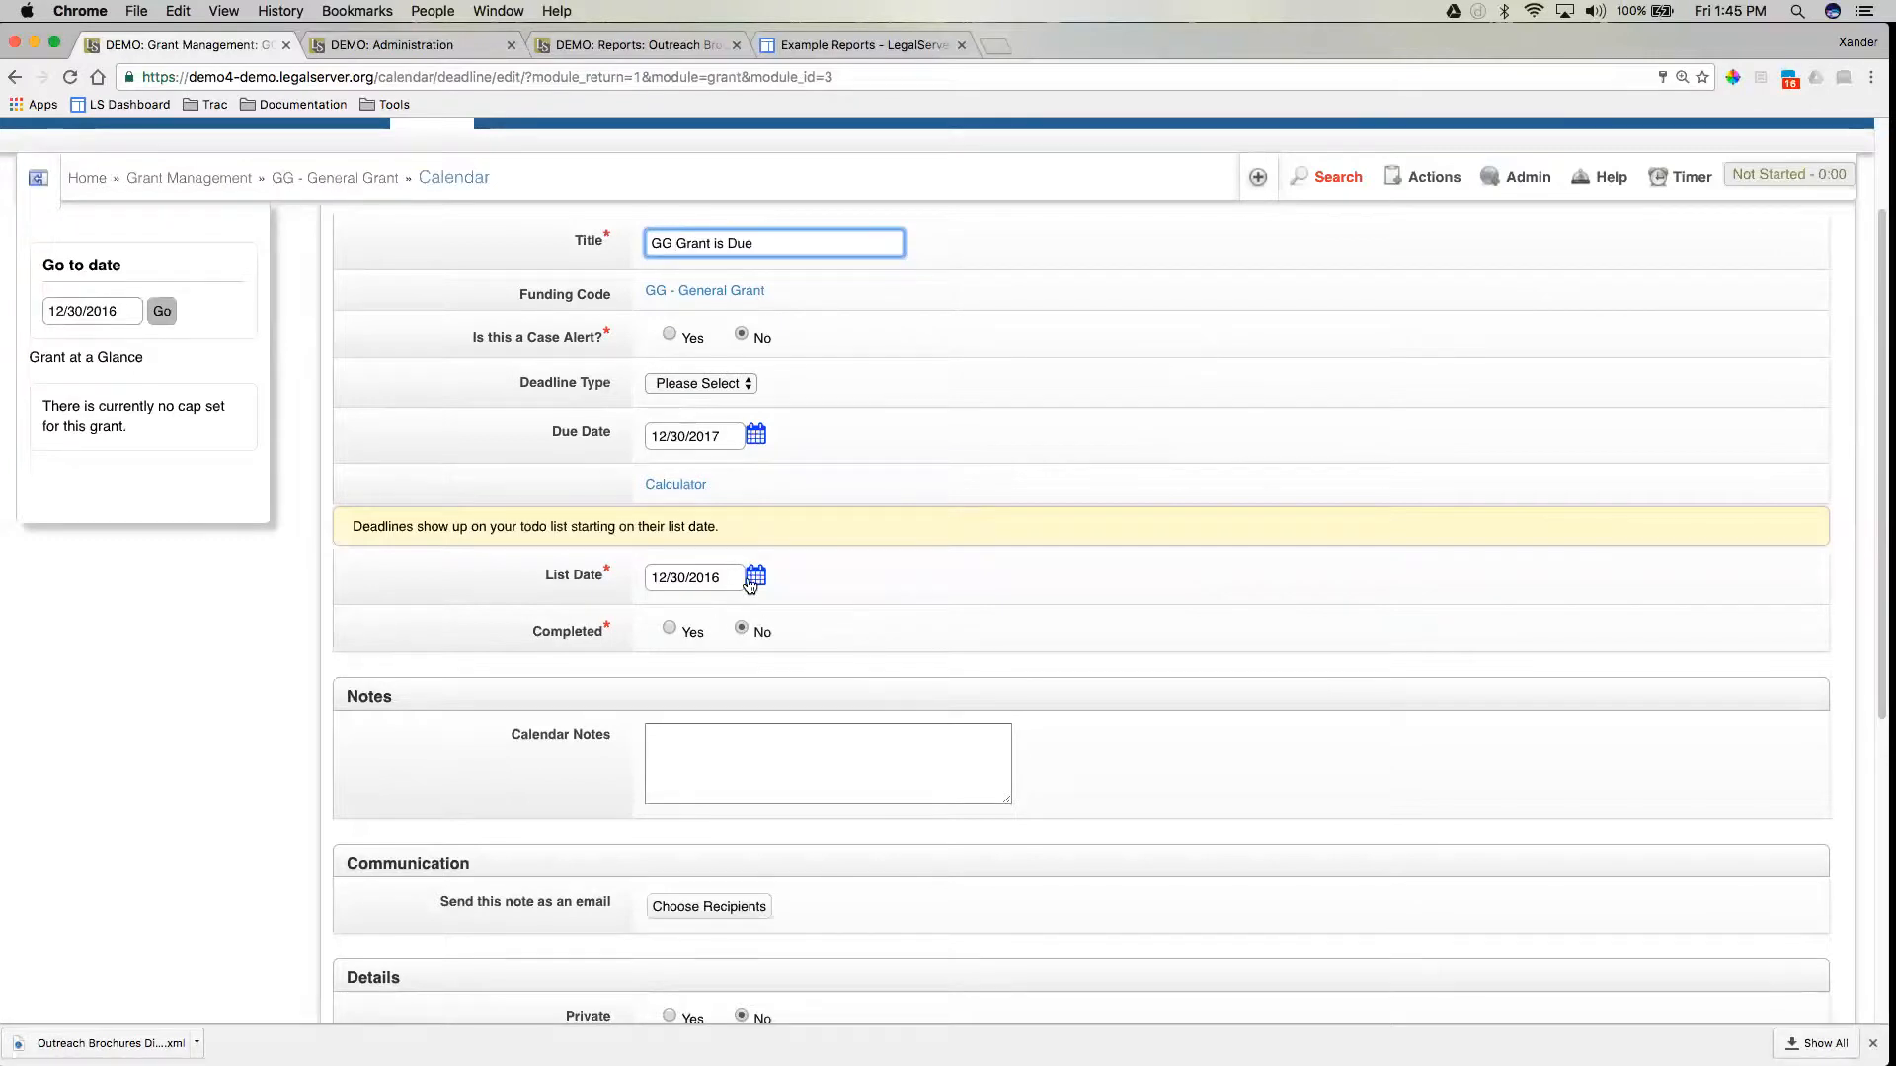
{"action": "left_click", "coordinate": [670, 577]}
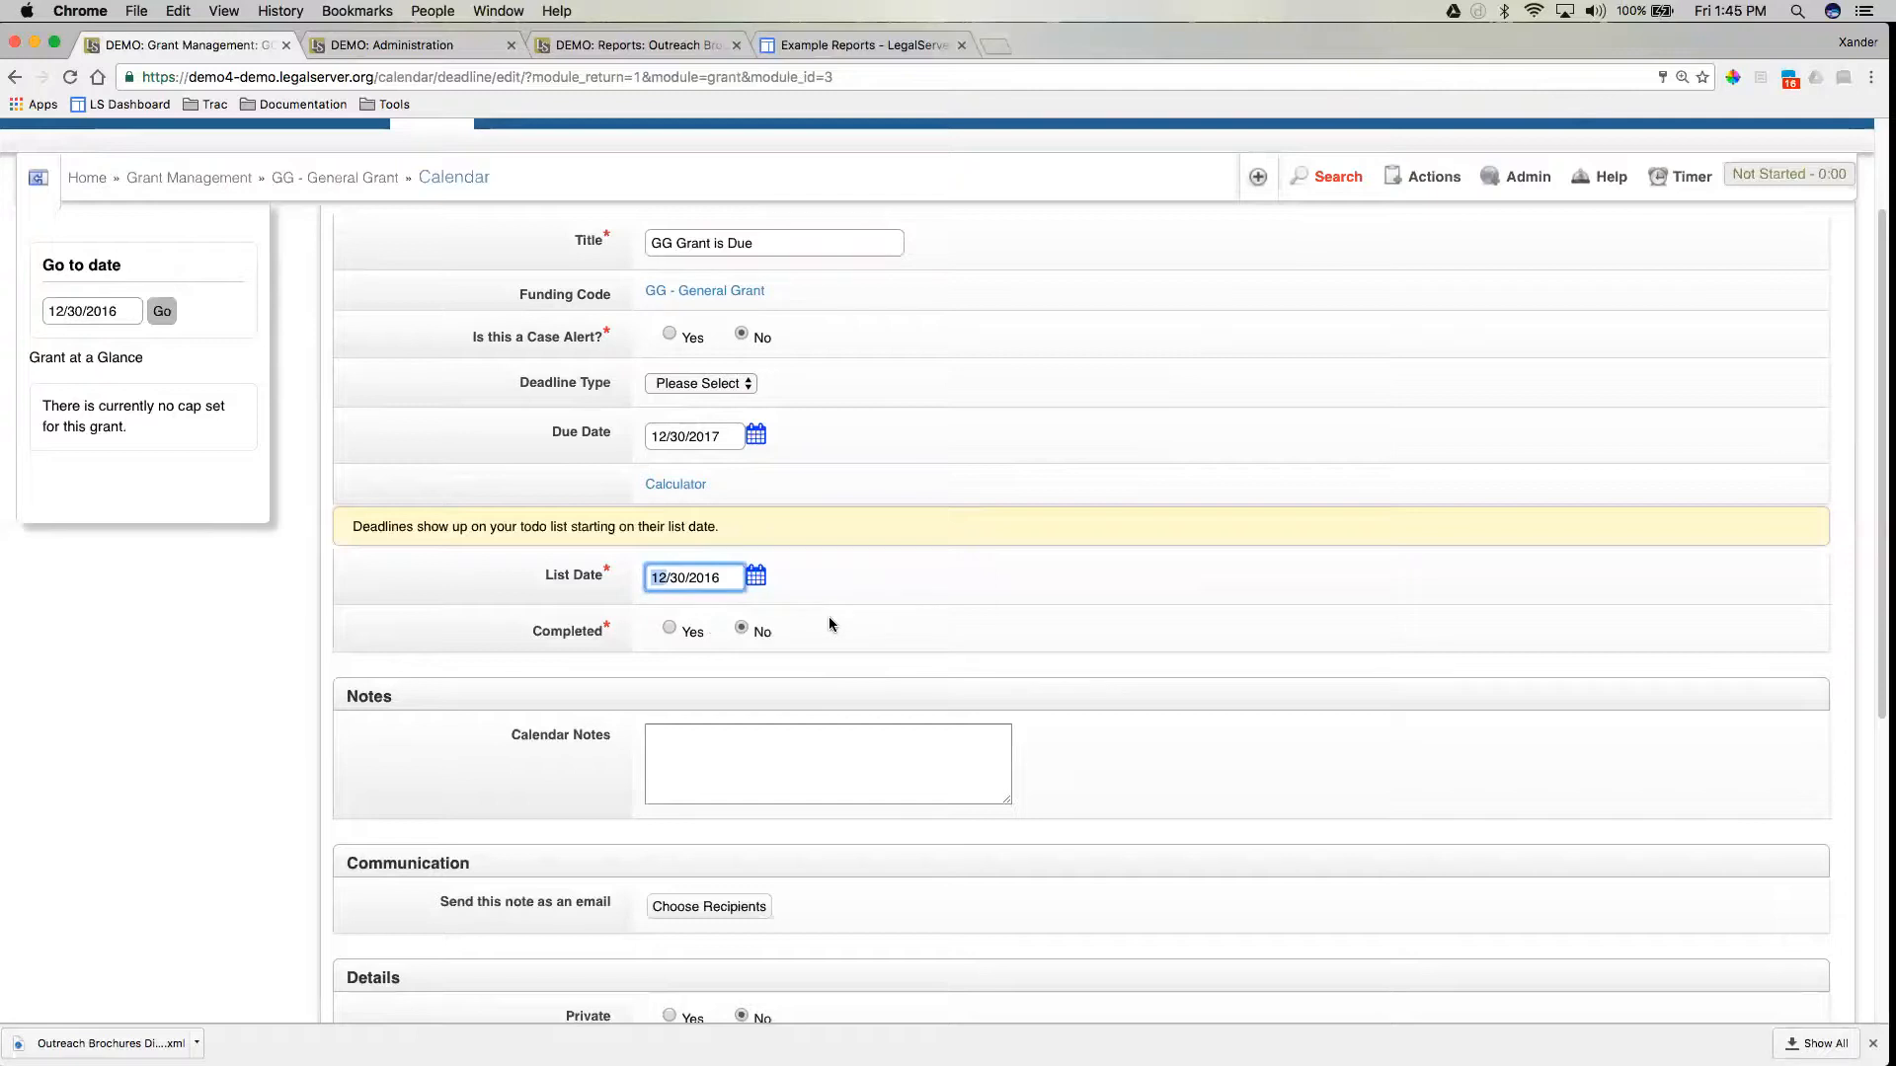
{"action": "type", "text": "10"}
{"action": "key", "text": "BackSpace"}
{"action": "left_click", "coordinate": [830, 633]}
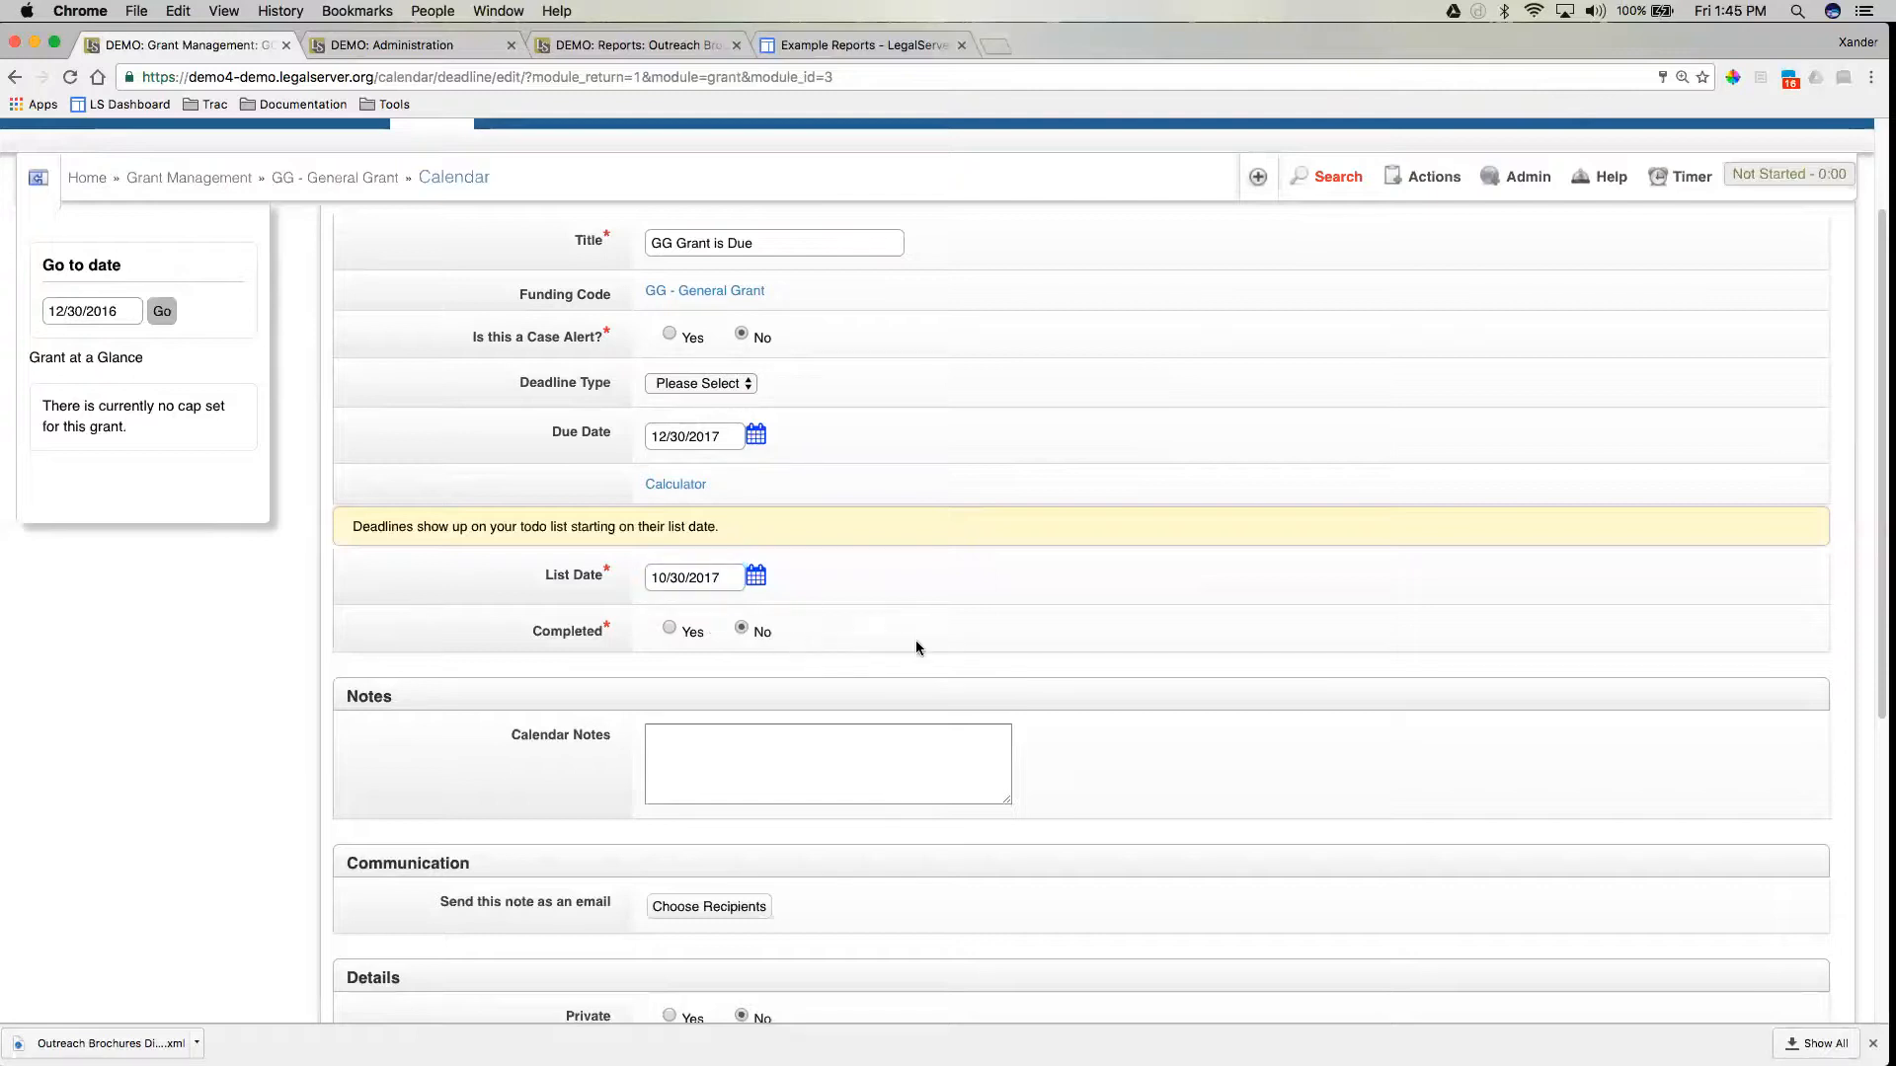
Review the deadline's calendar notes and e-mail recipient options, leaving both unused.
{"action": "scroll", "coordinate": [1099, 788], "scroll_direction": "down", "scroll_amount": 1}
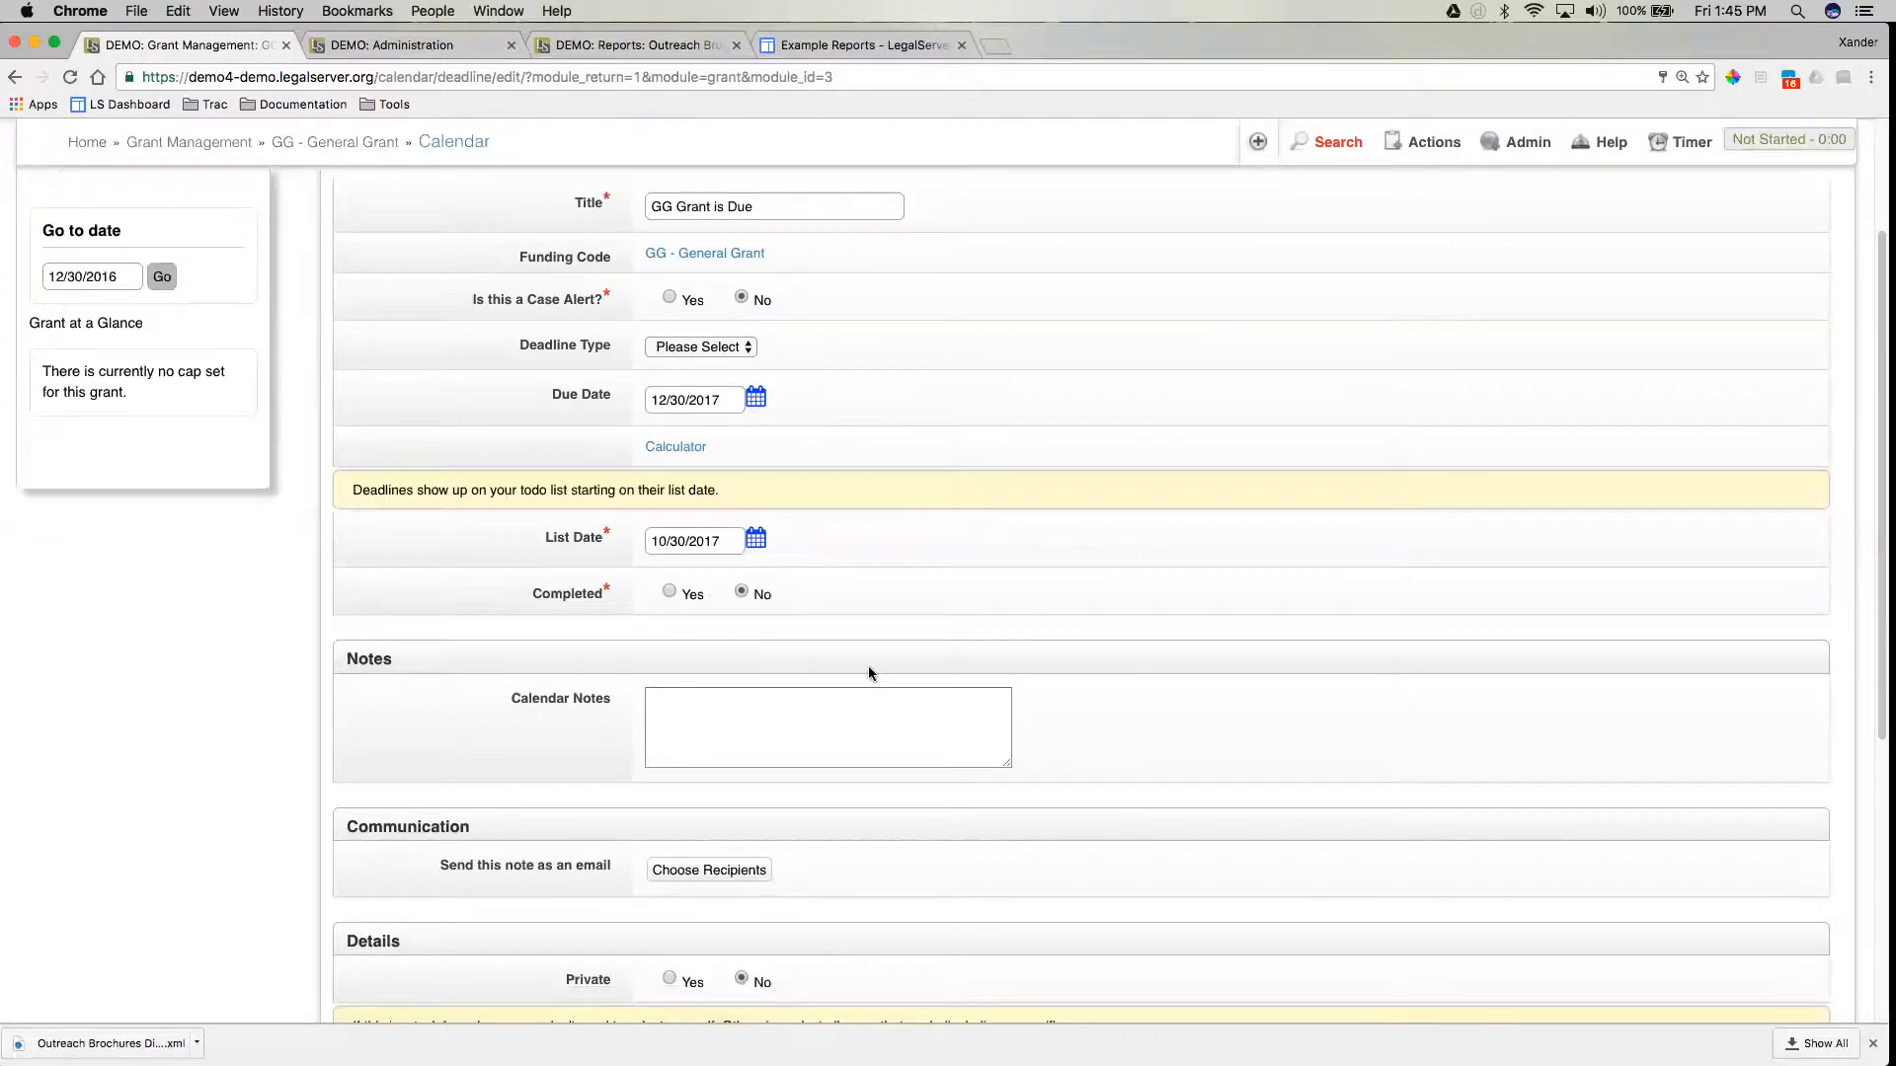
{"action": "left_click", "coordinate": [848, 708]}
{"action": "scroll", "coordinate": [1163, 802], "scroll_direction": "down", "scroll_amount": 5}
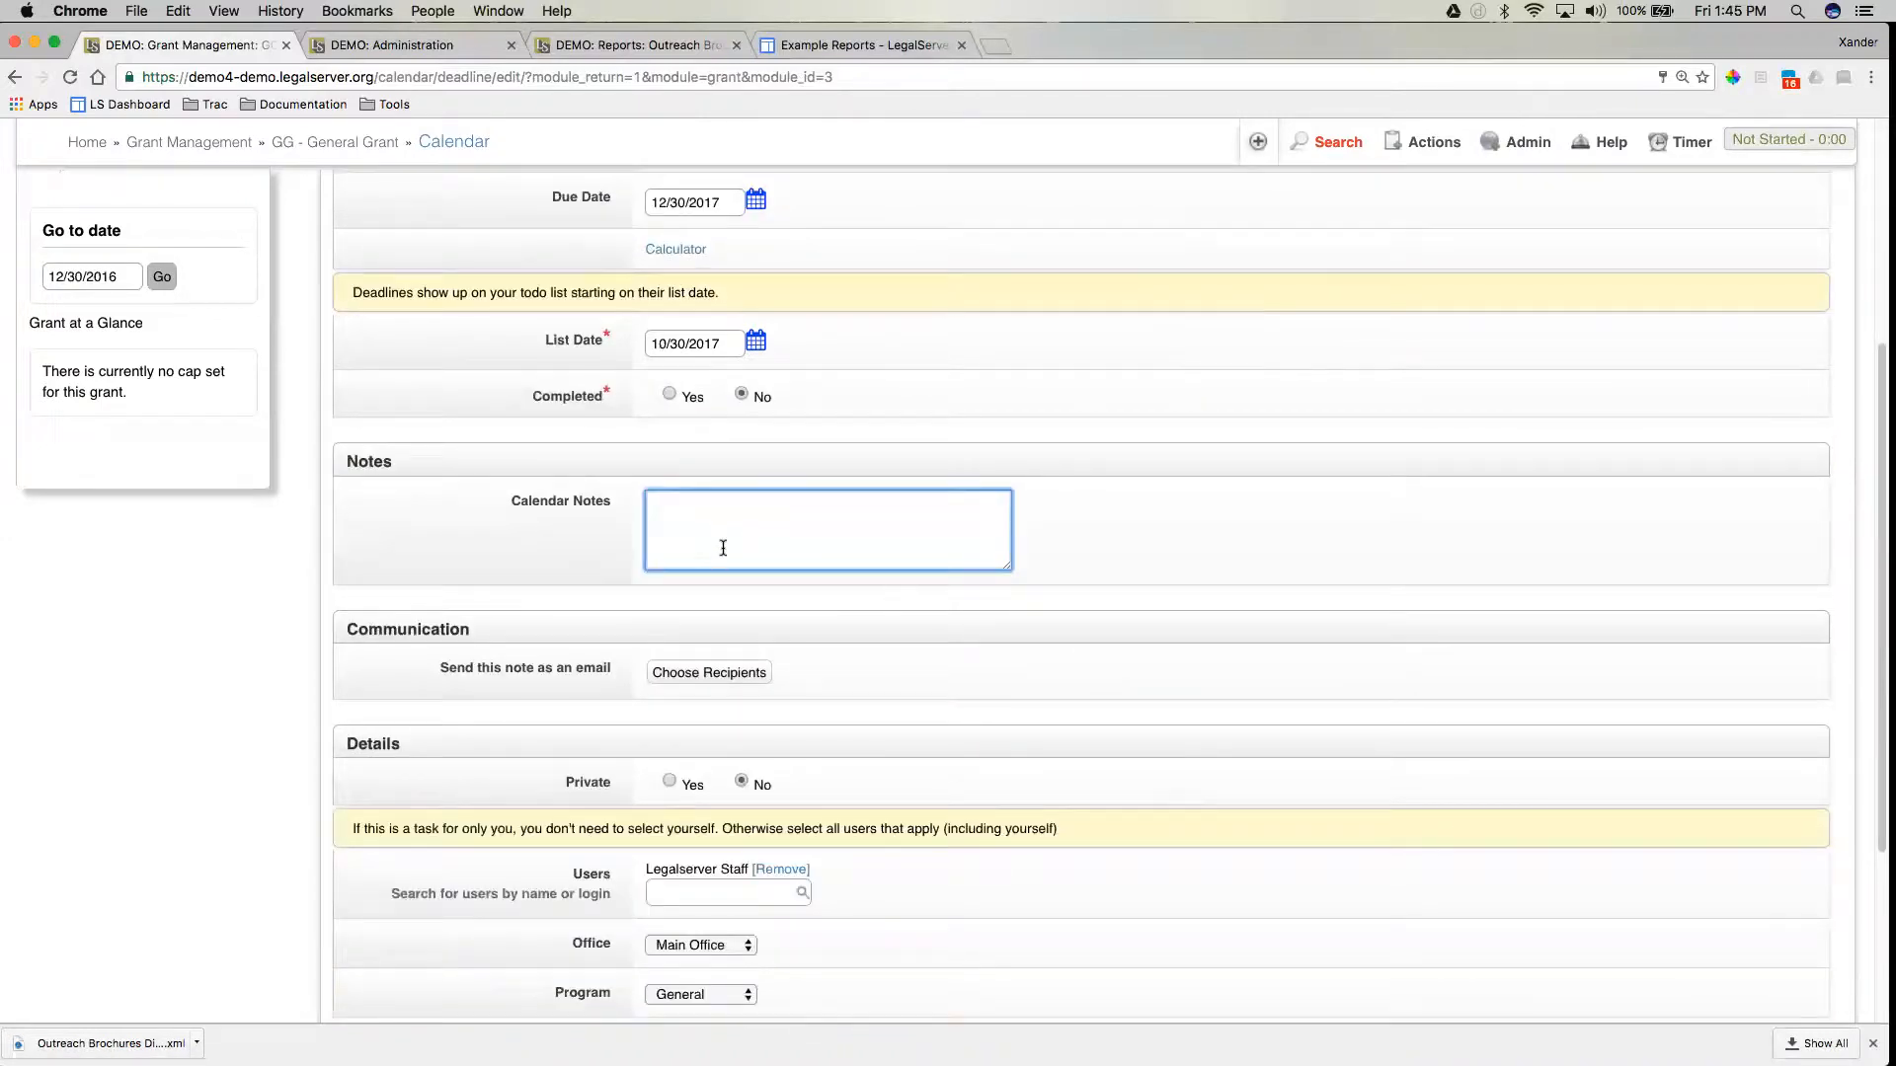
{"action": "left_click", "coordinate": [716, 679]}
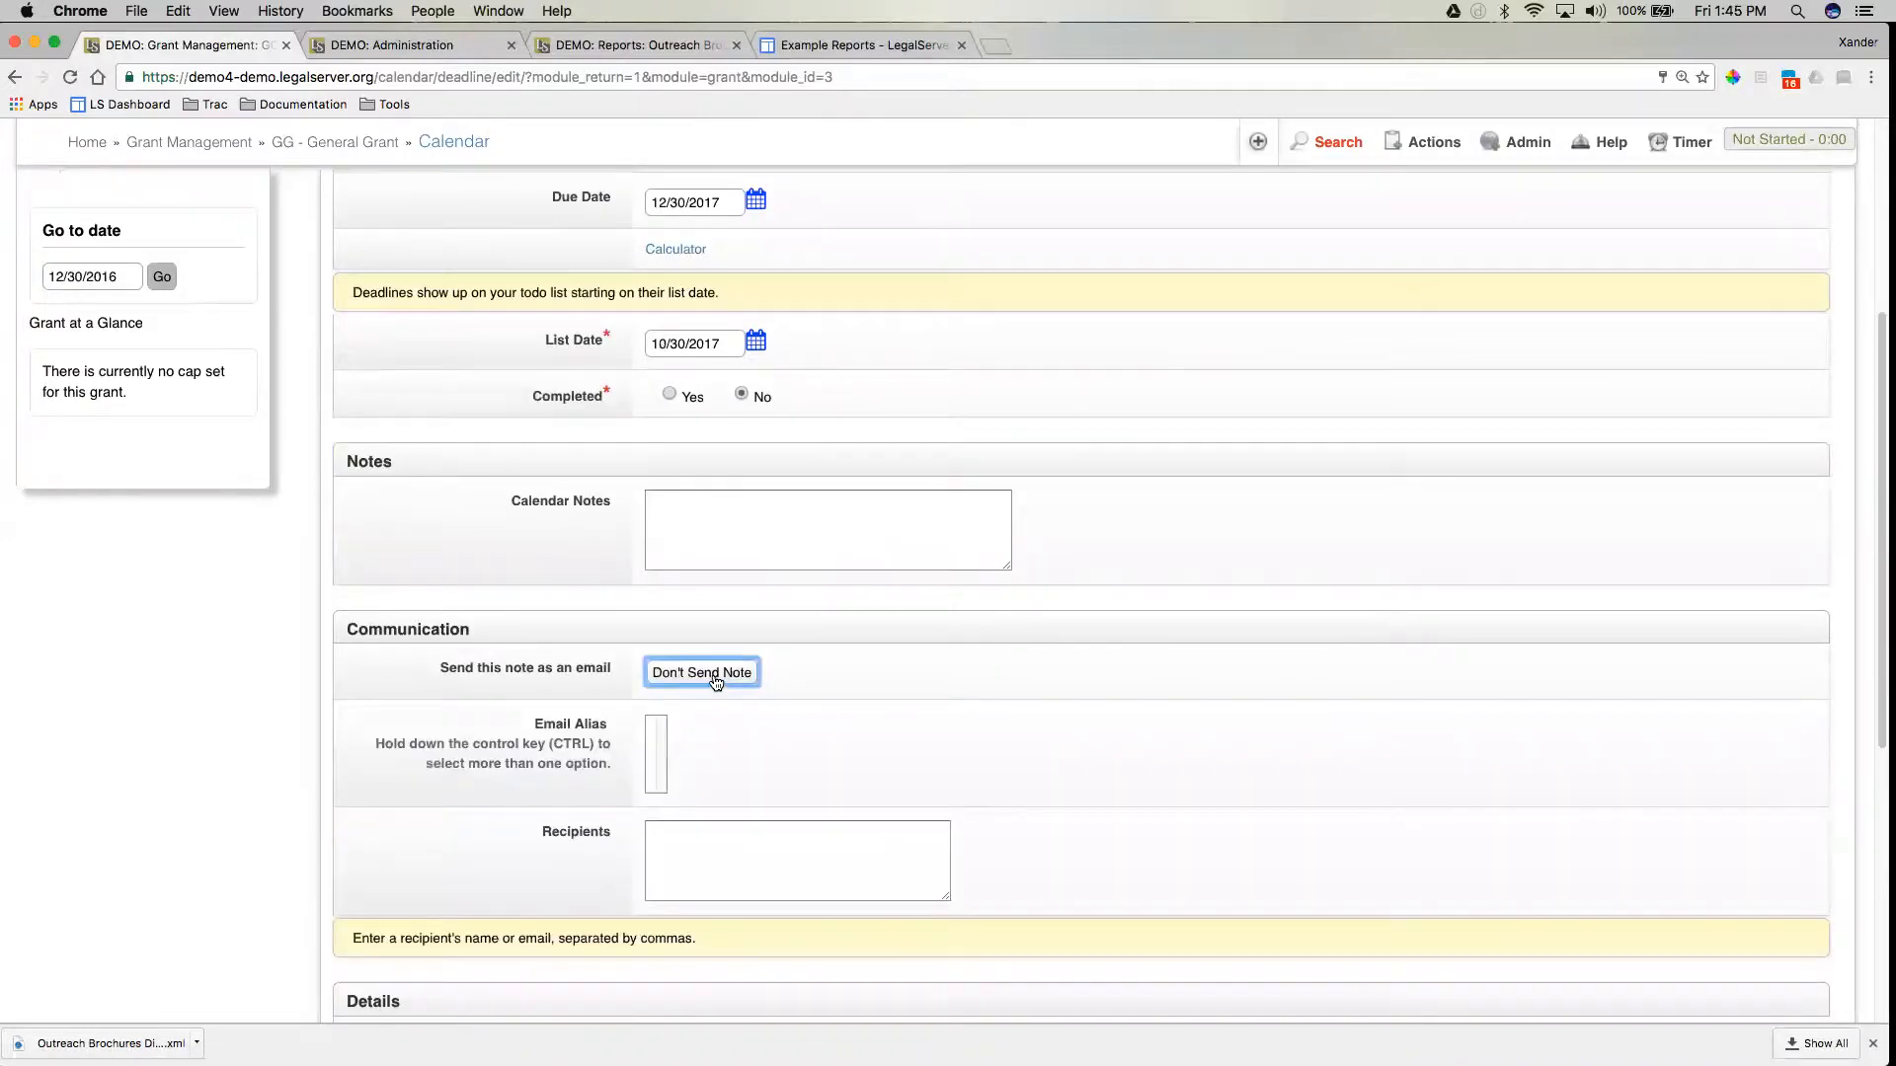
{"action": "left_click", "coordinate": [714, 674]}
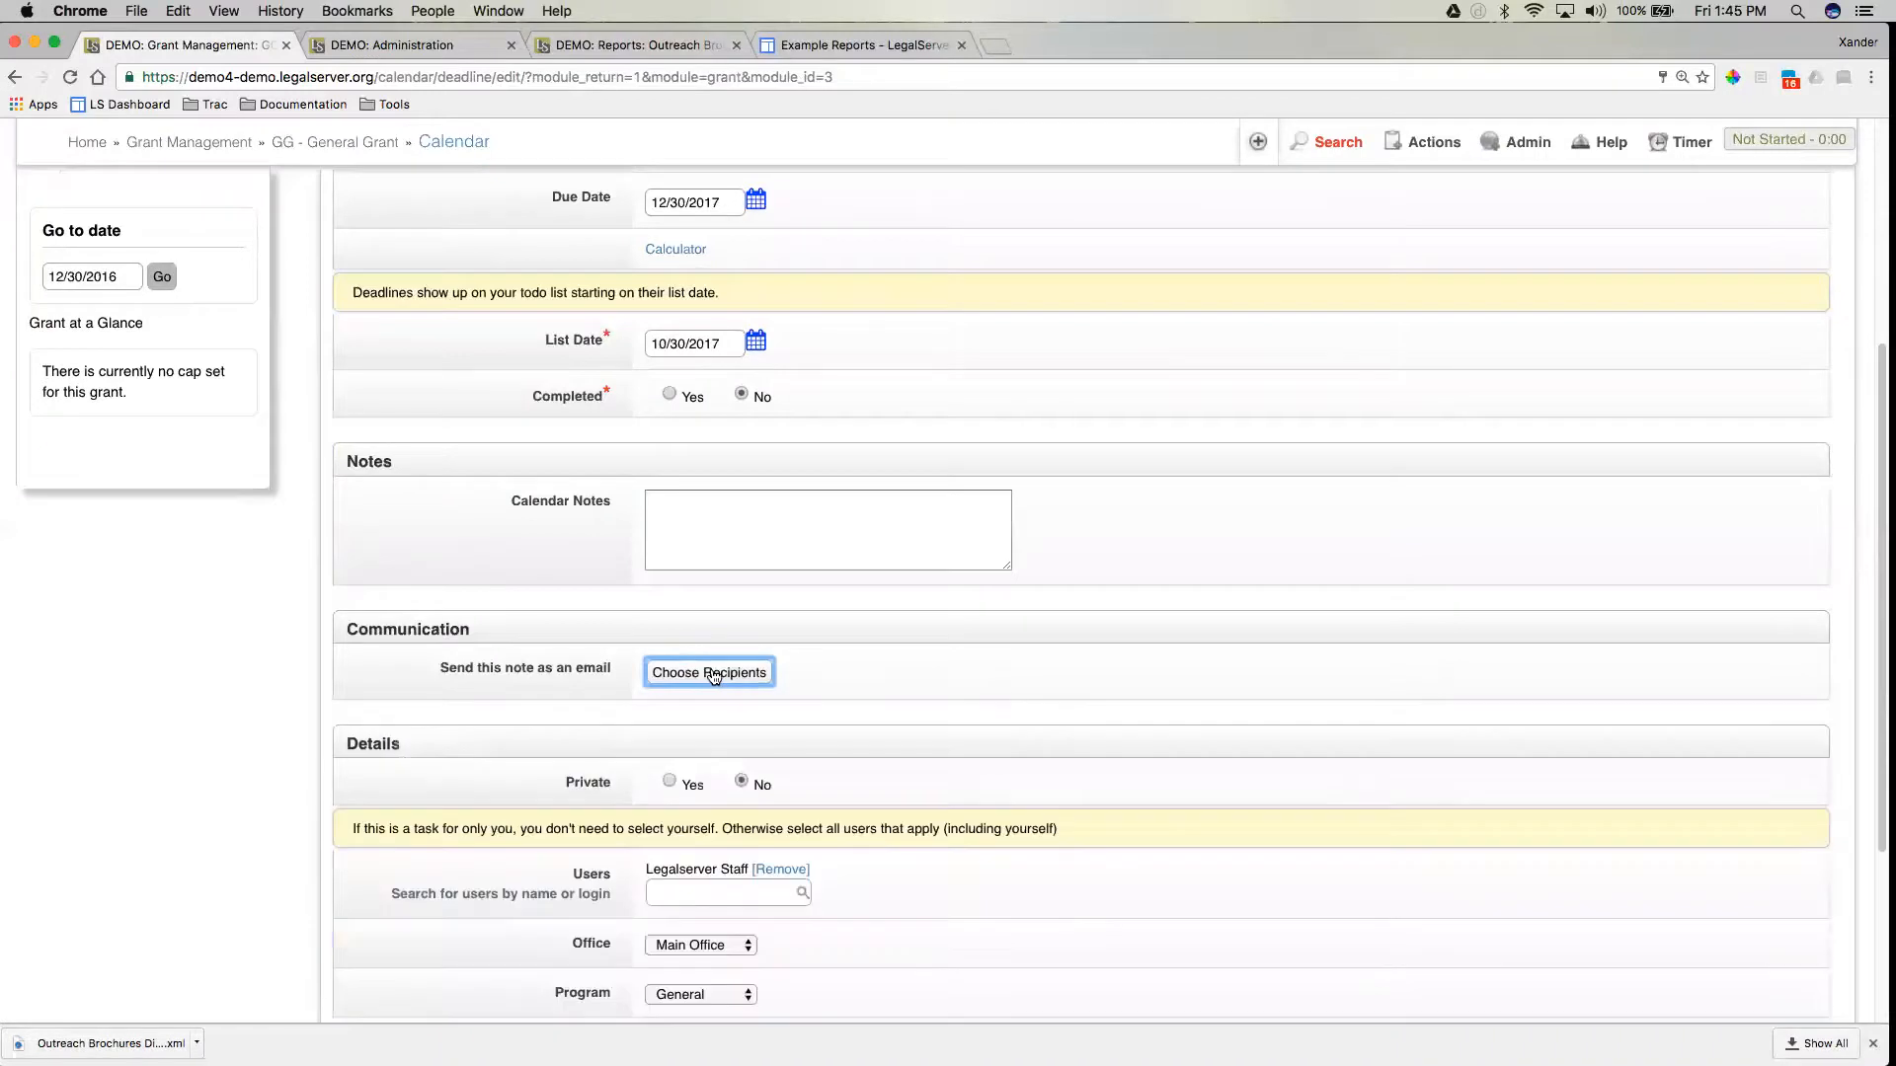
{"action": "scroll", "coordinate": [909, 727], "scroll_direction": "down", "scroll_amount": 3}
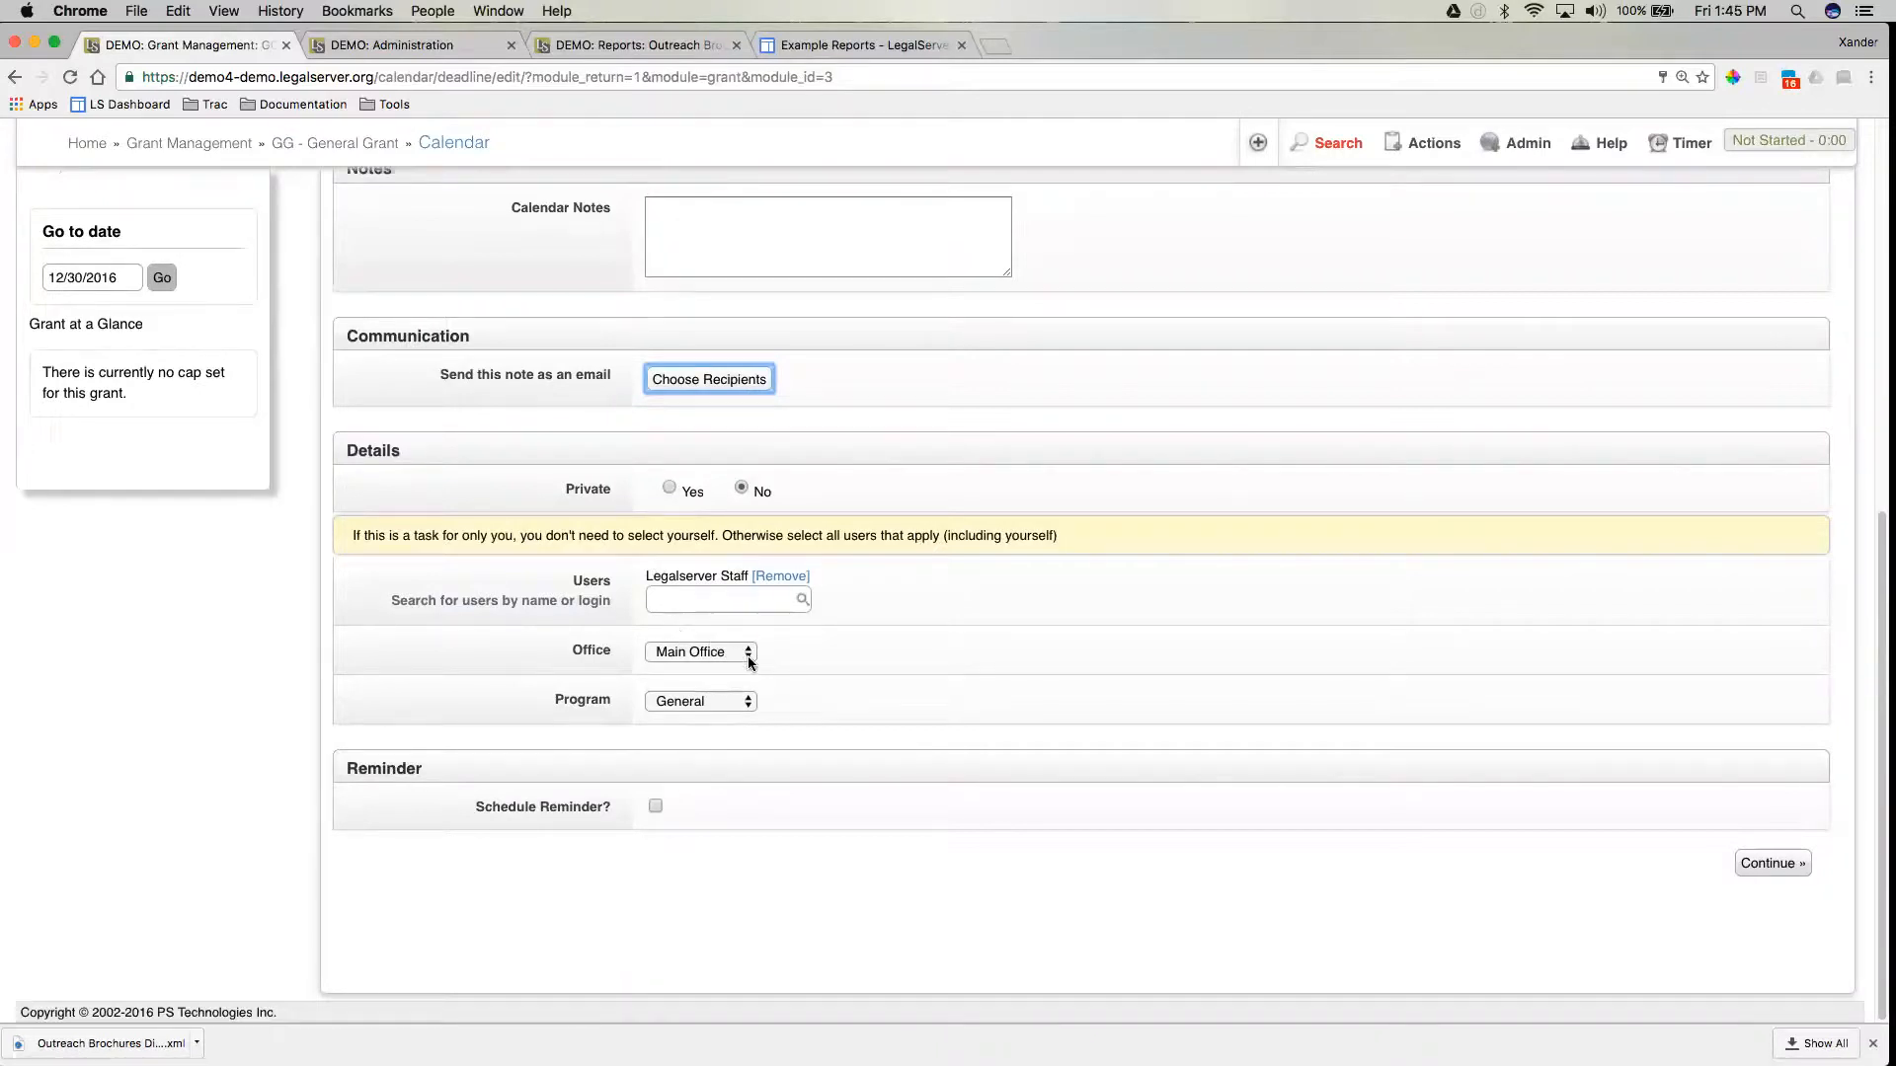
Check the reminder scheduling options, leave the reminder switched off and save the deadline.
{"action": "left_click", "coordinate": [656, 807]}
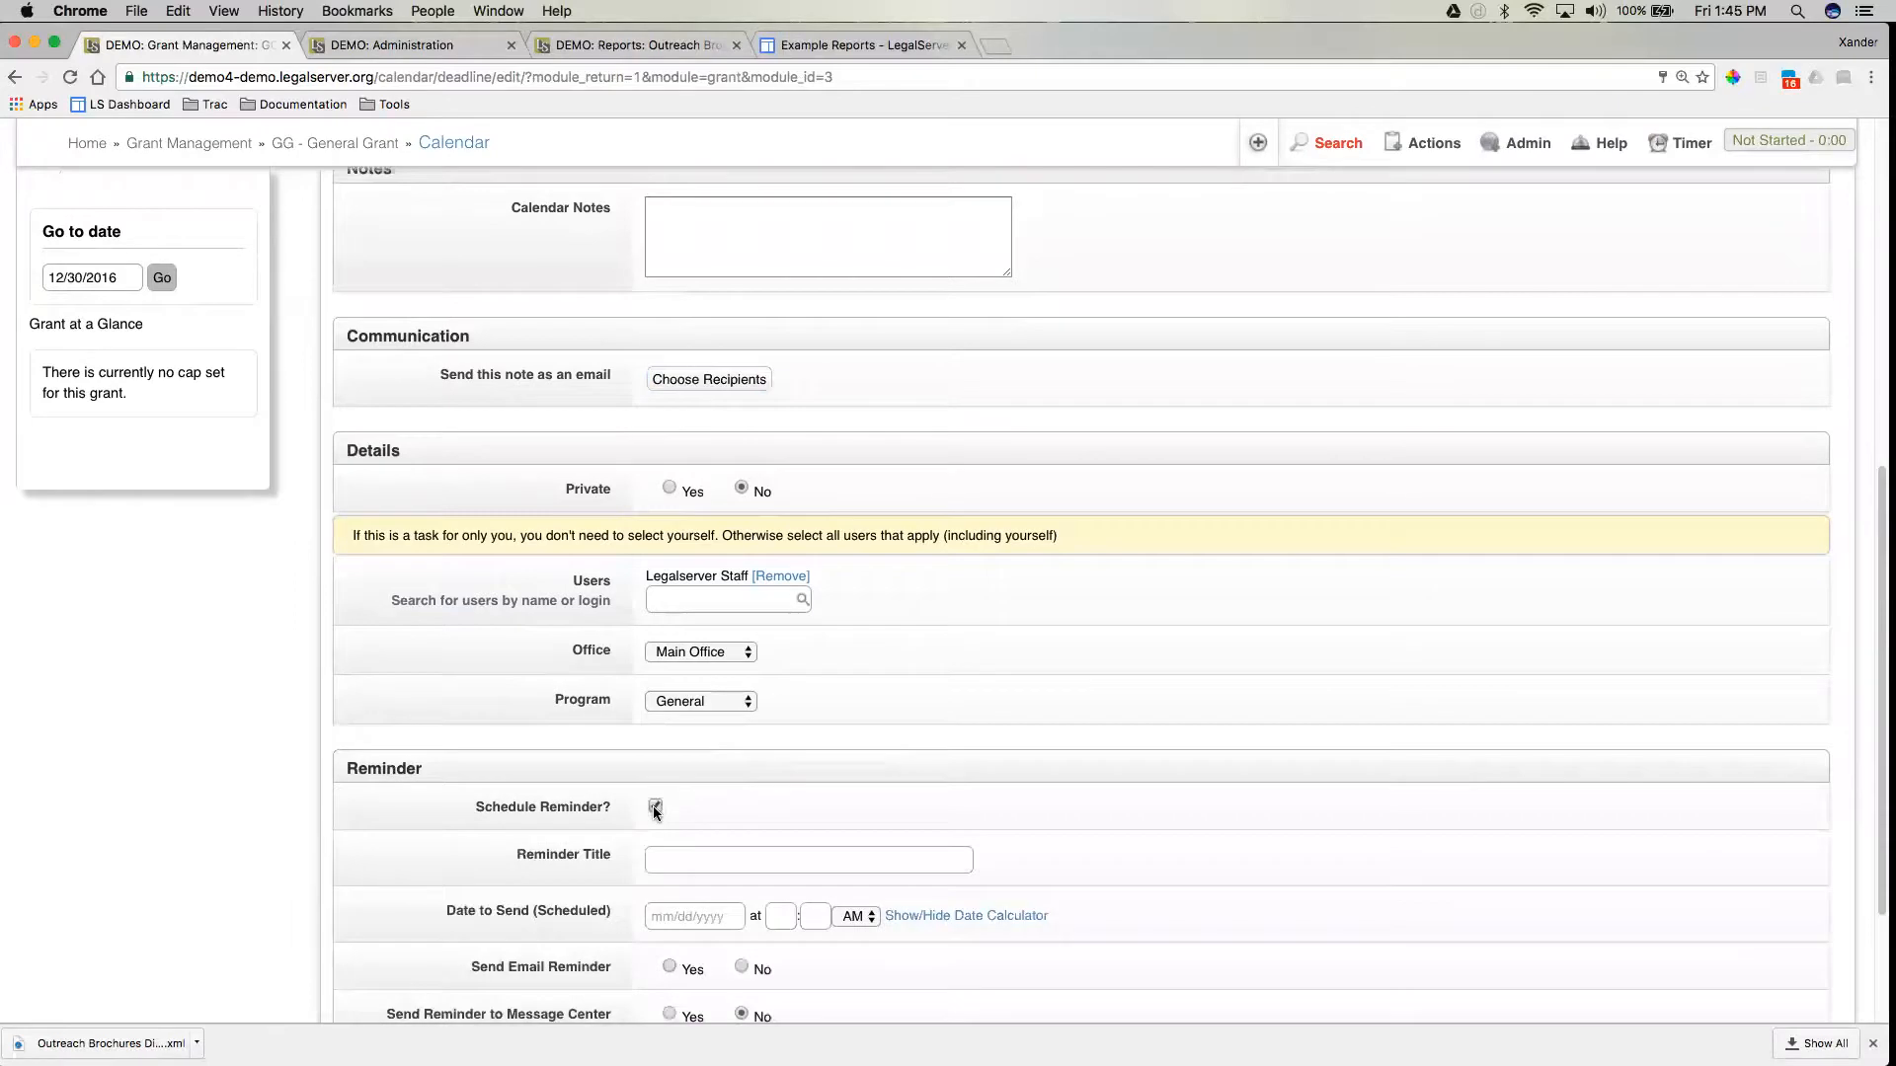
{"action": "scroll", "coordinate": [809, 782], "scroll_direction": "down", "scroll_amount": 3}
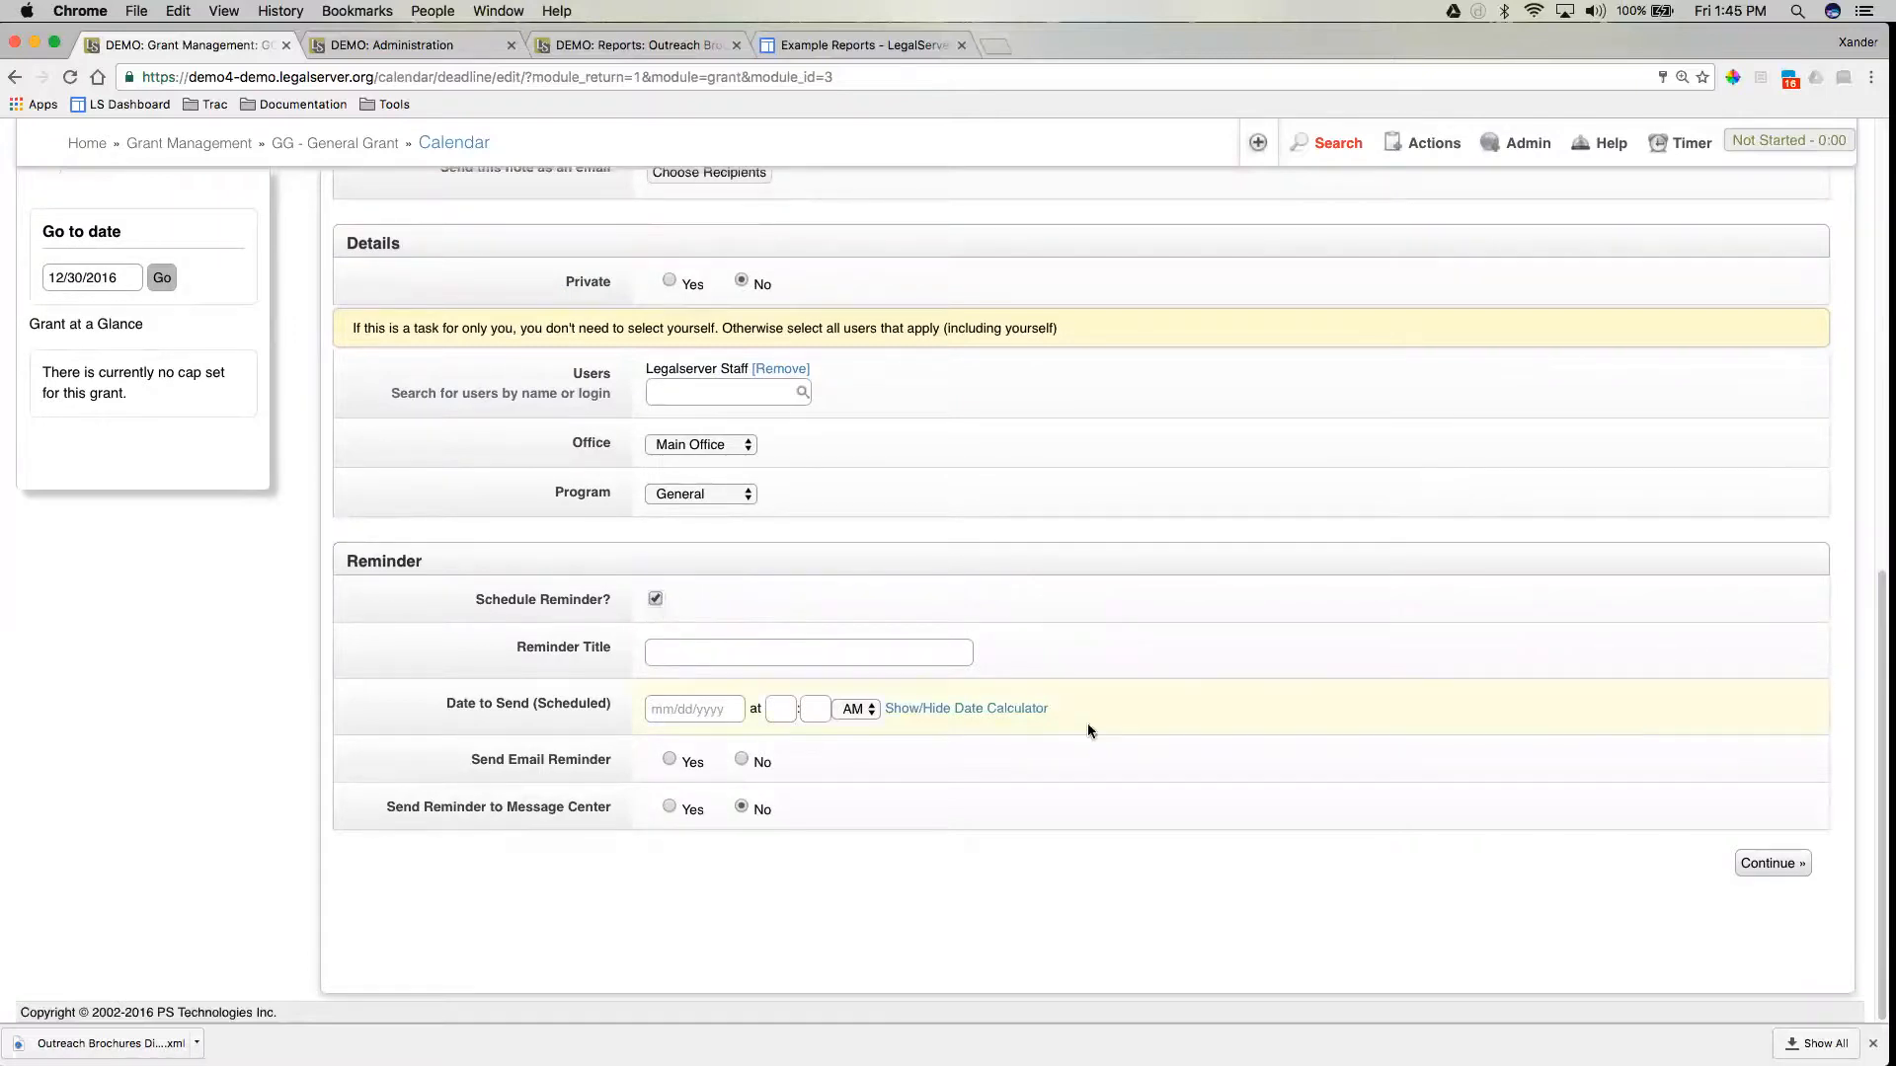
{"action": "left_click", "coordinate": [651, 599]}
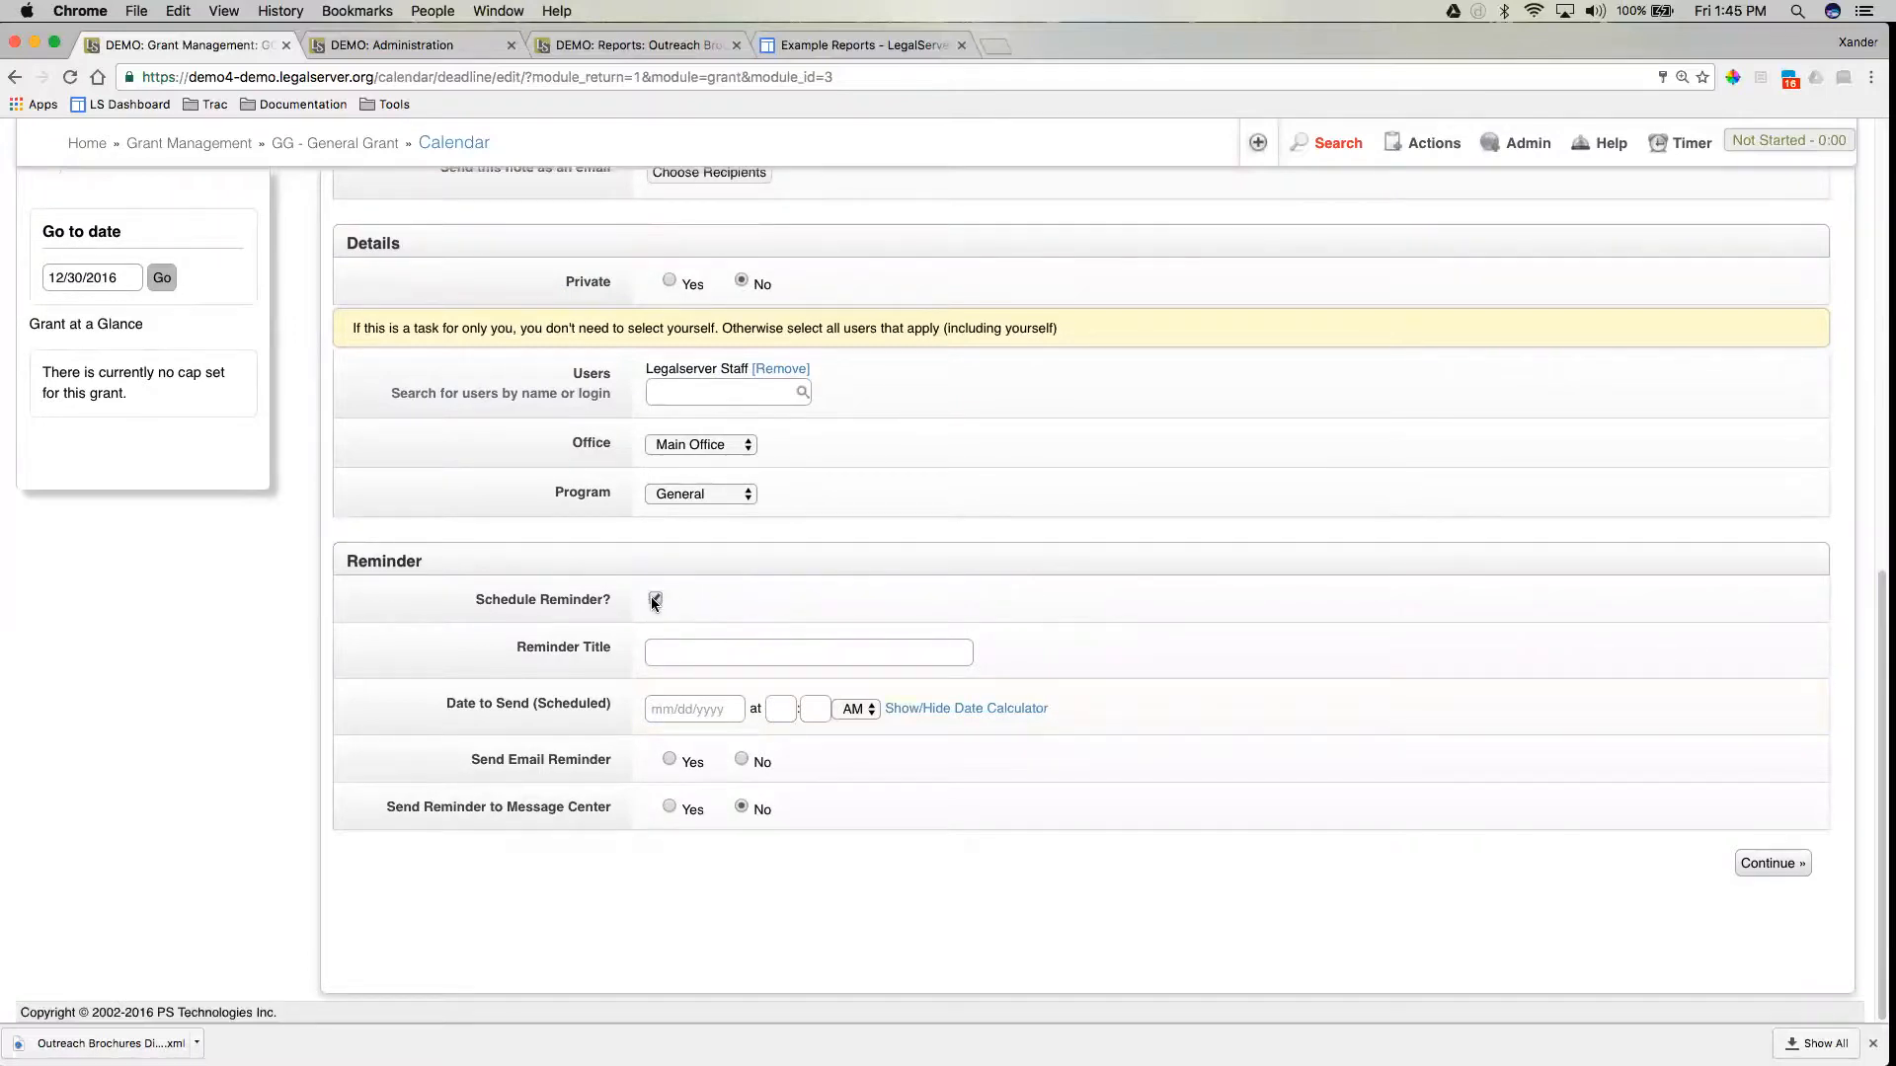
{"action": "left_click", "coordinate": [1768, 865]}
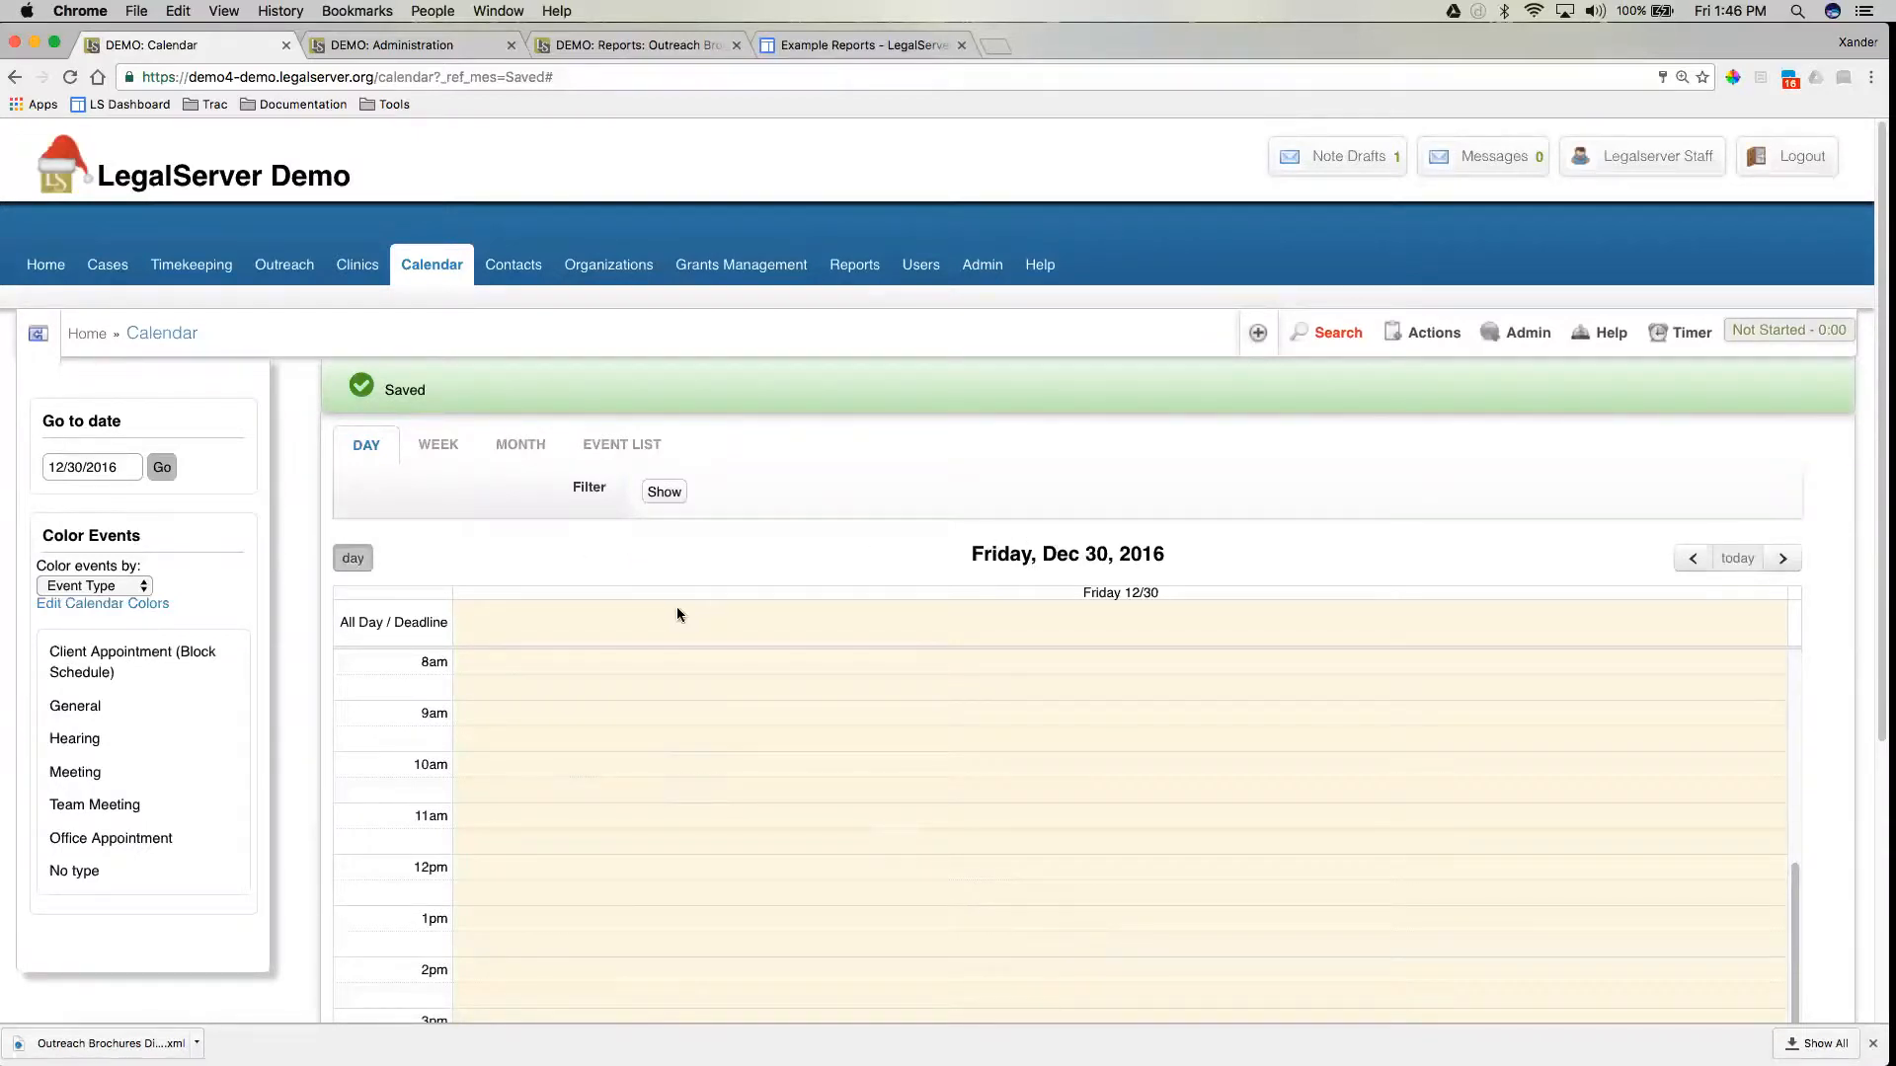
Go to 12/30/2017 in the calendar and view the details of the "GG Grant is Due" deadline.
{"action": "left_click", "coordinate": [118, 468]}
{"action": "key", "text": "BackSpace"}
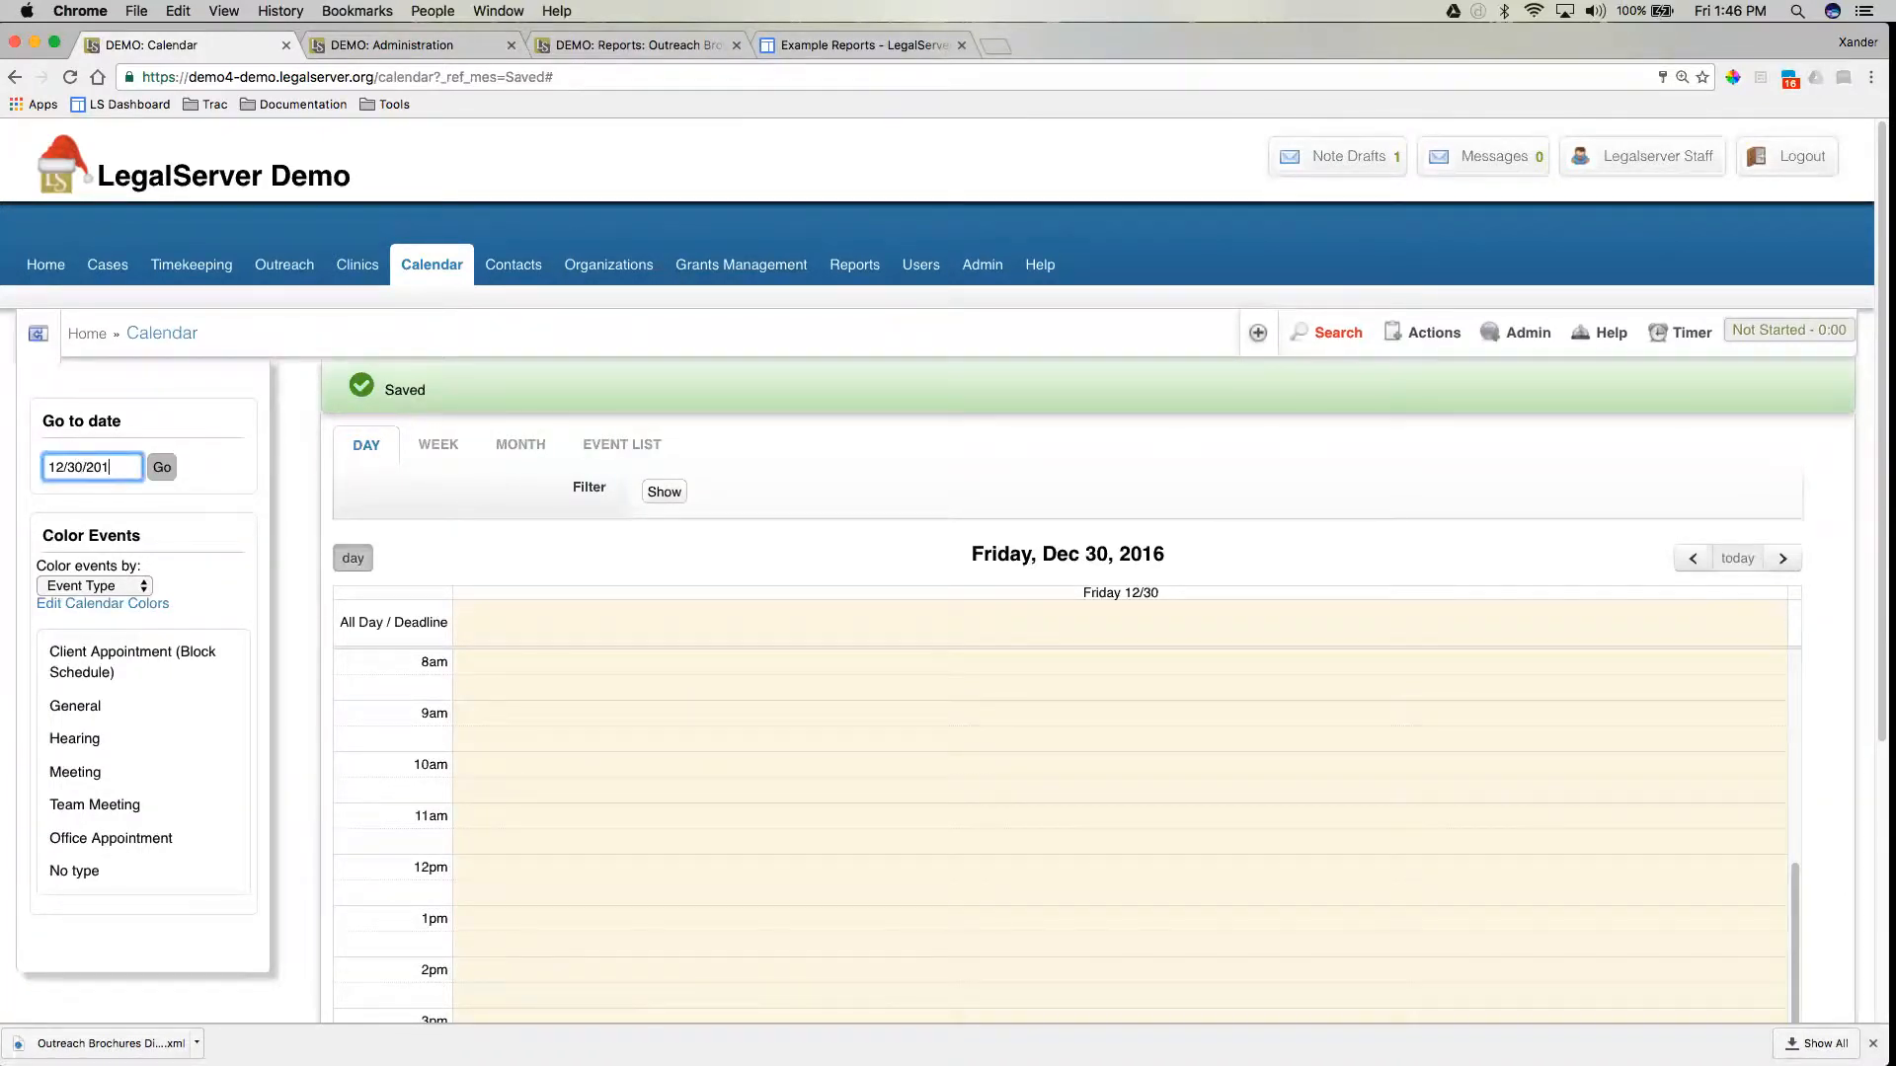
{"action": "type", "text": "7"}
{"action": "left_click", "coordinate": [162, 467]}
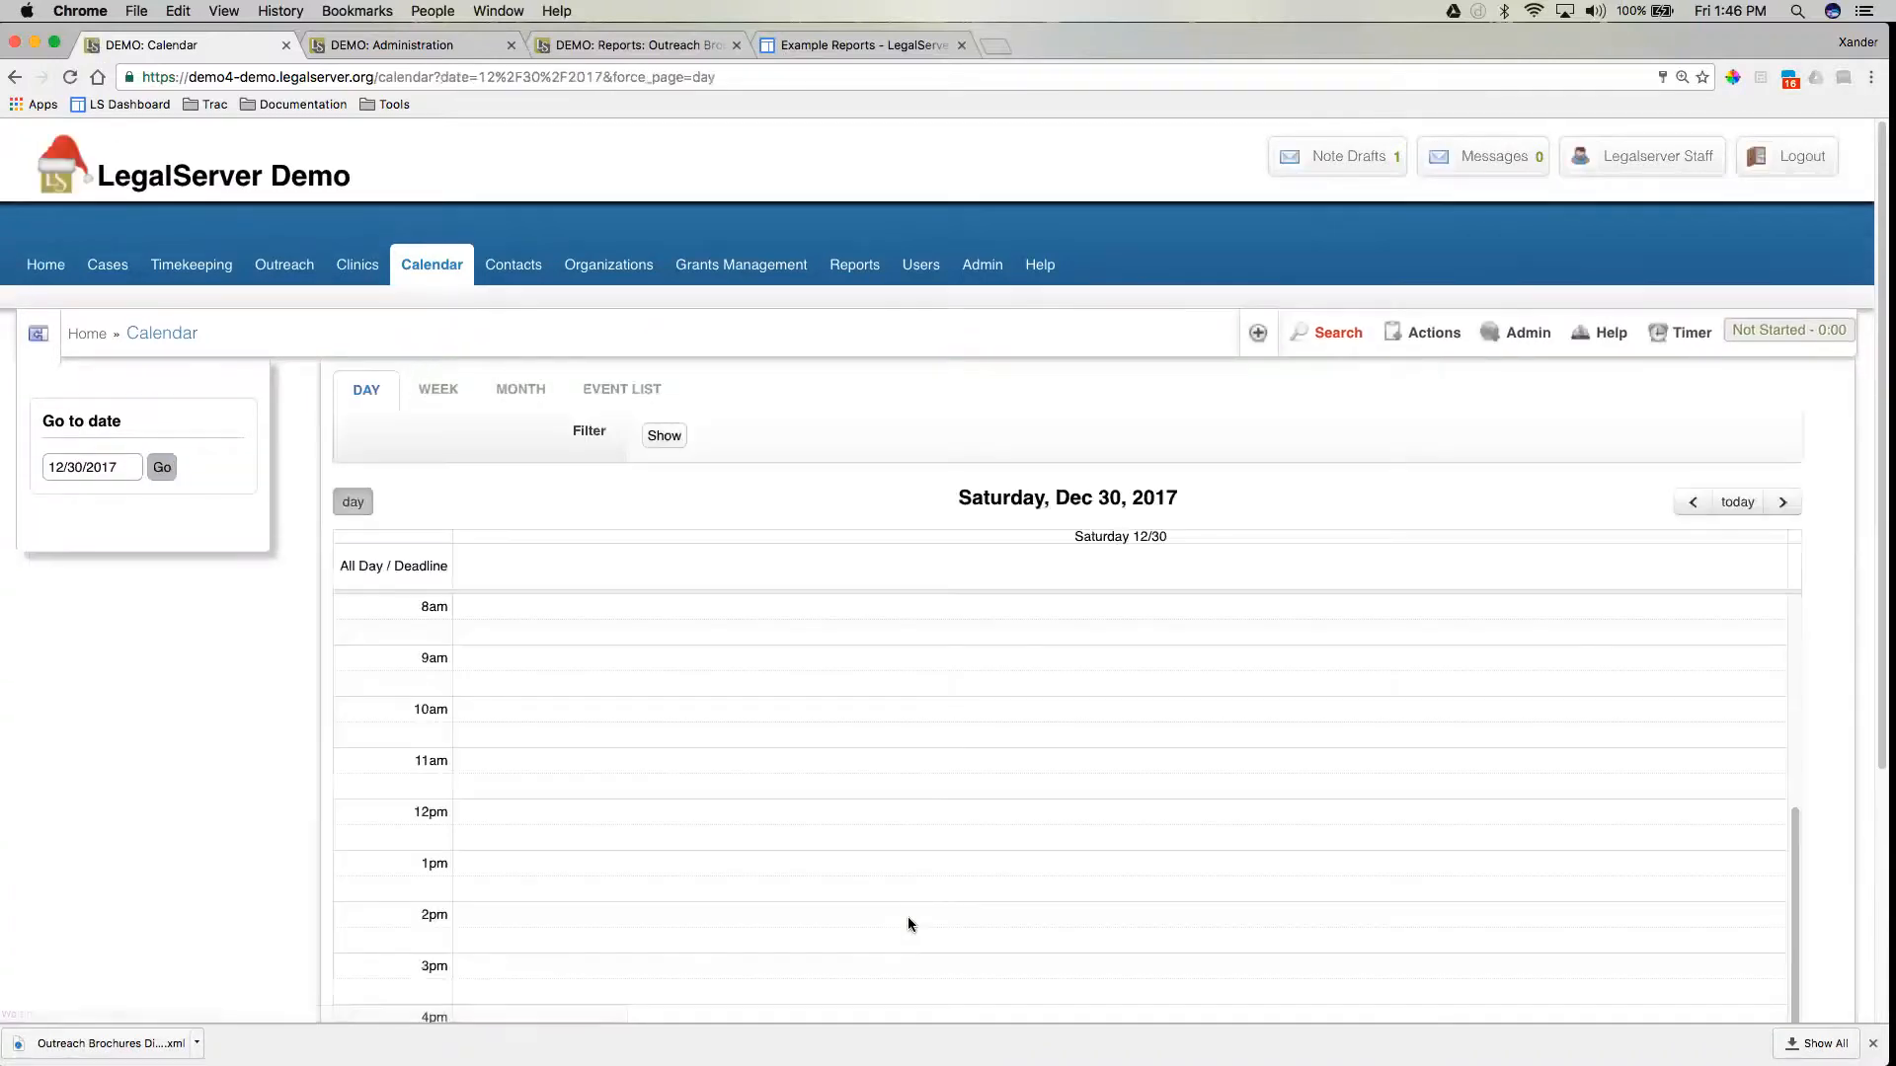
{"action": "mouse_move", "coordinate": [607, 568]}
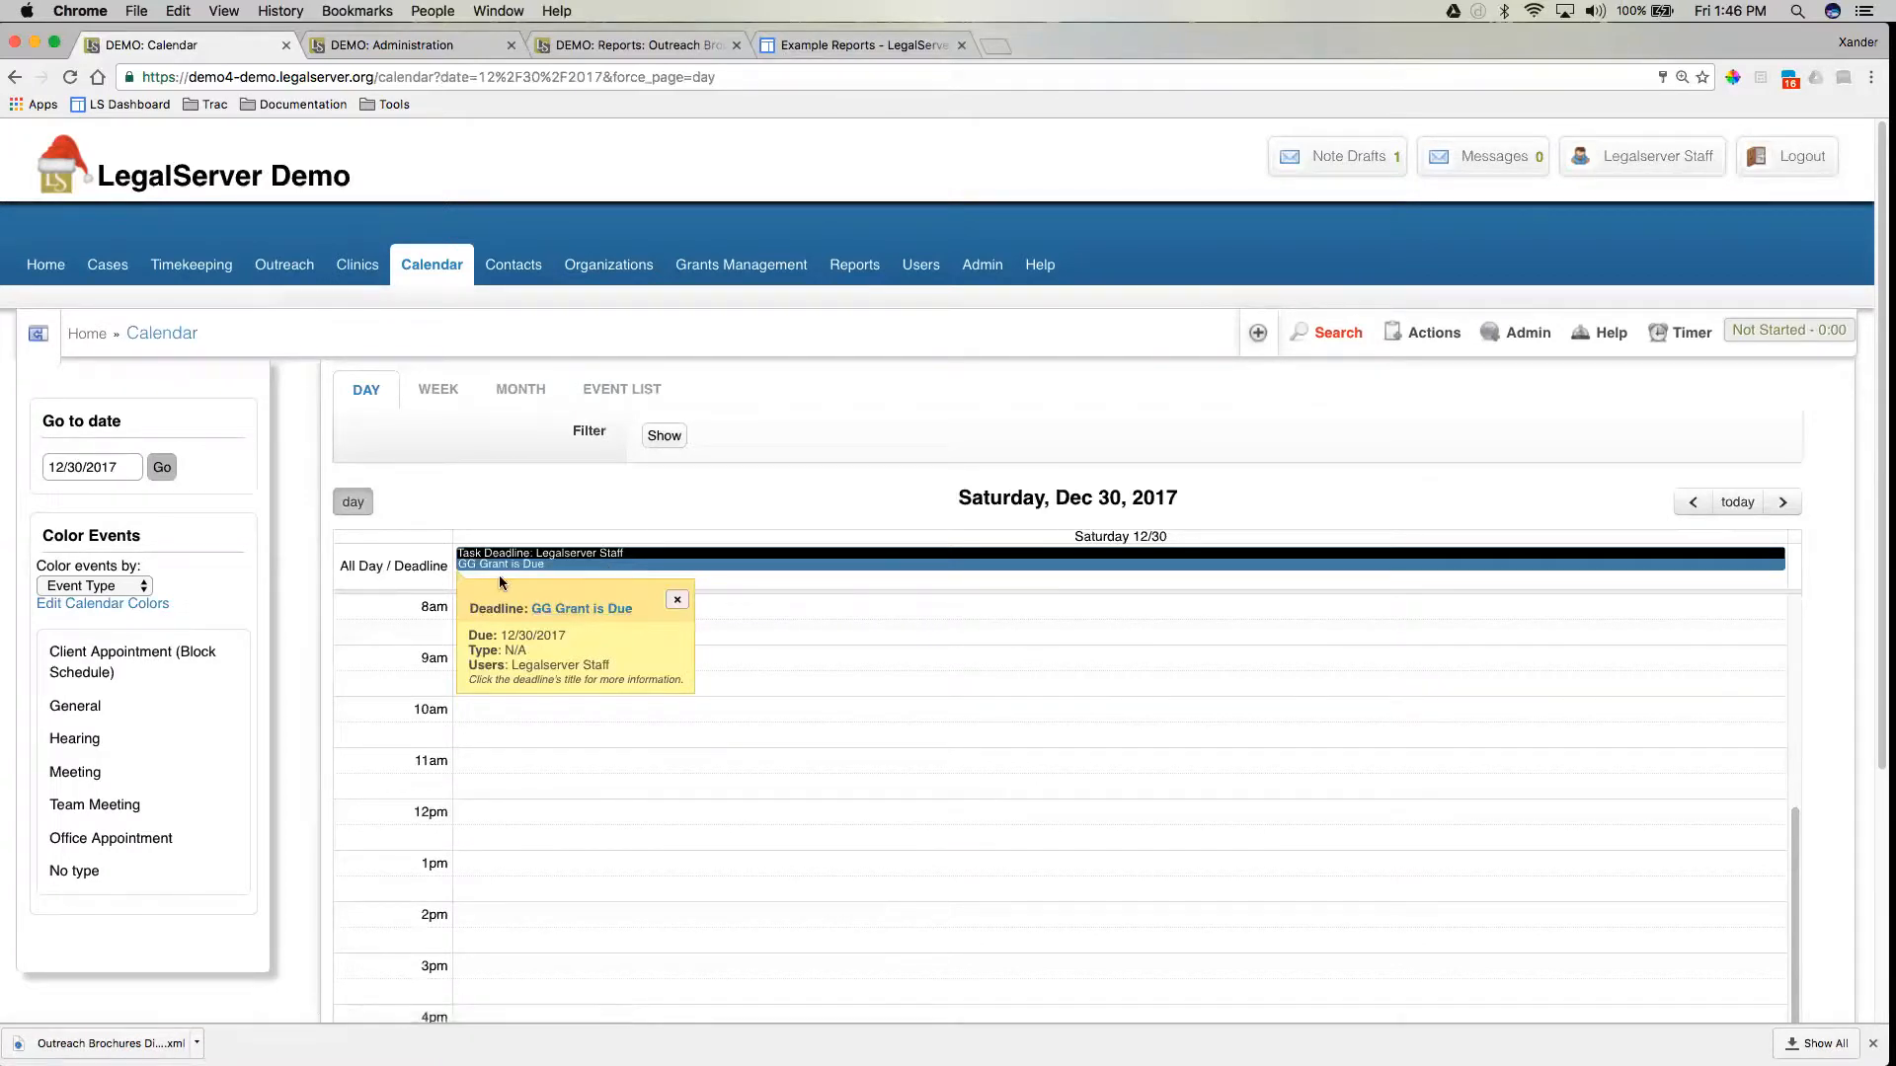
Open the General Grant profile from grants management and check its tasks and deadlines list.
{"action": "left_click", "coordinate": [731, 267]}
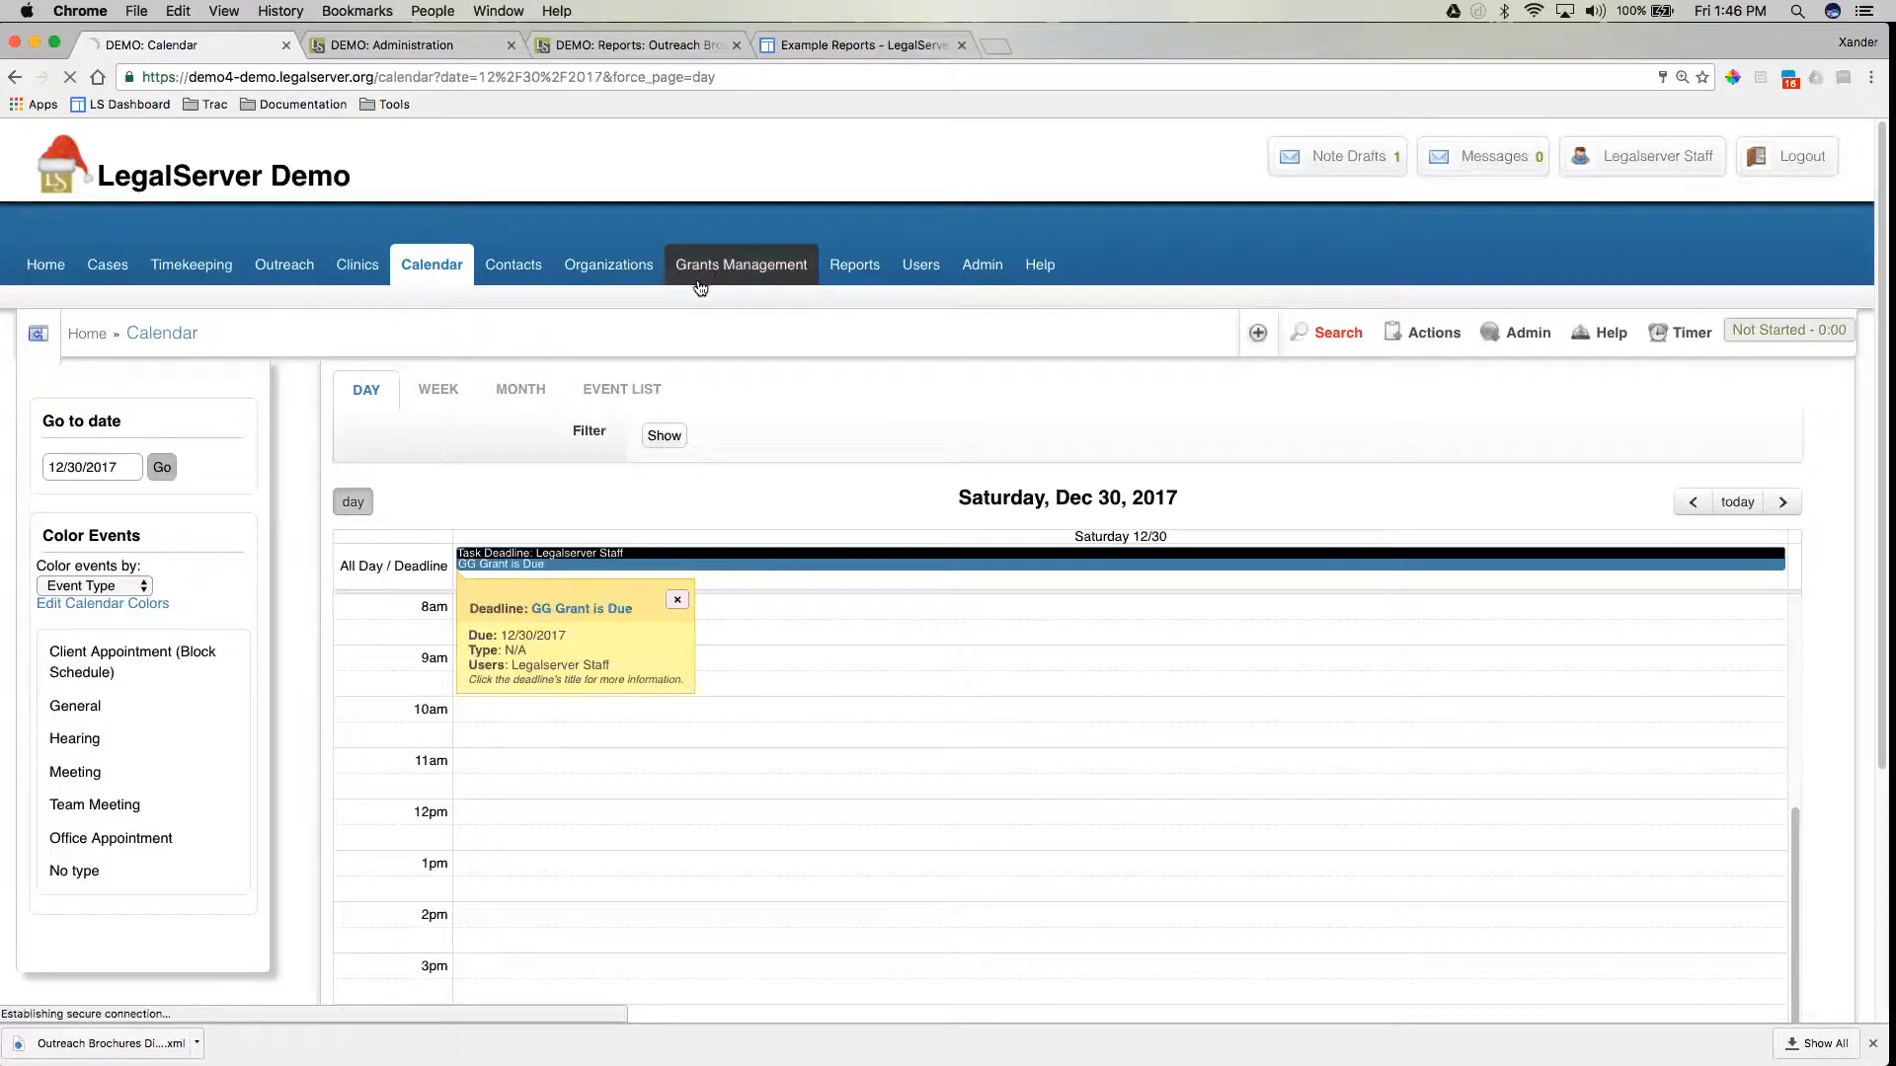
{"action": "left_click", "coordinate": [100, 567]}
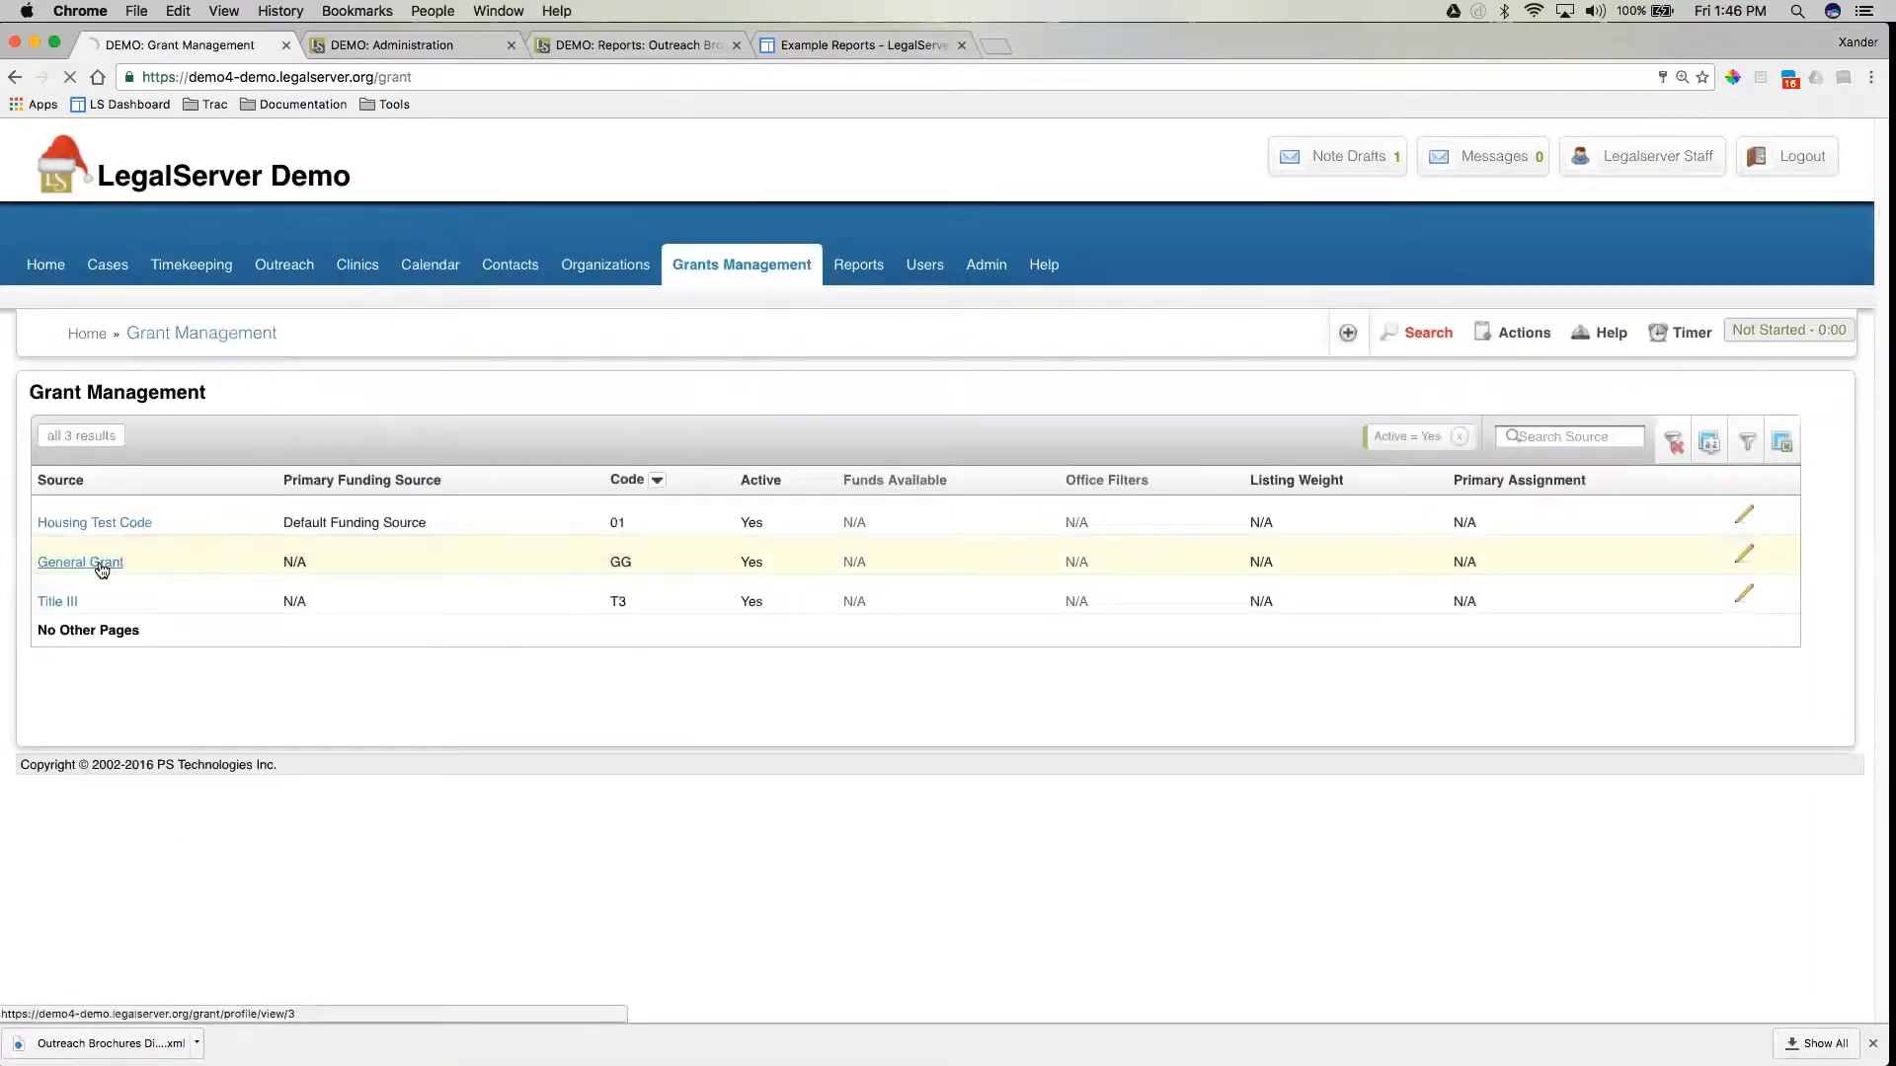
{"action": "scroll", "coordinate": [686, 829], "scroll_direction": "down", "scroll_amount": 3}
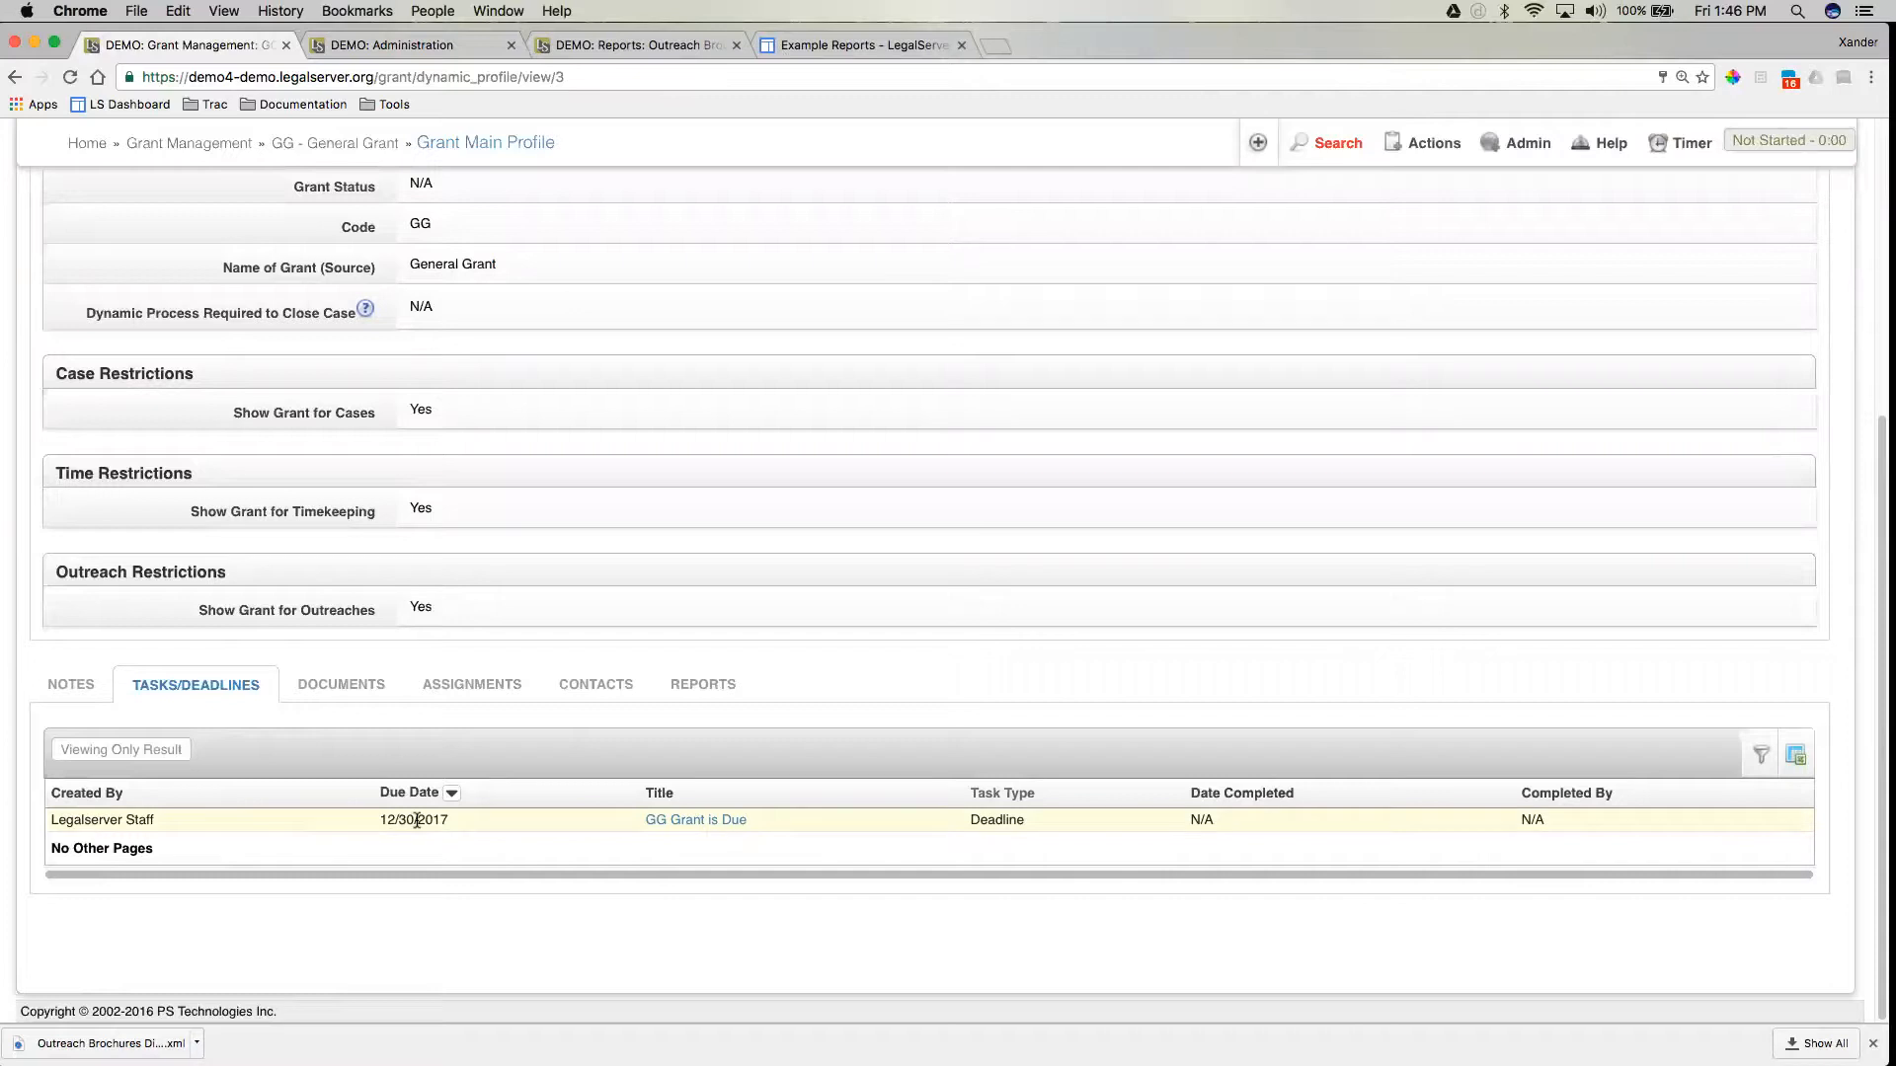
Add a scheduling task to the General Grant titled "Collect Numbers for GG Application".
{"action": "left_click", "coordinate": [1432, 143]}
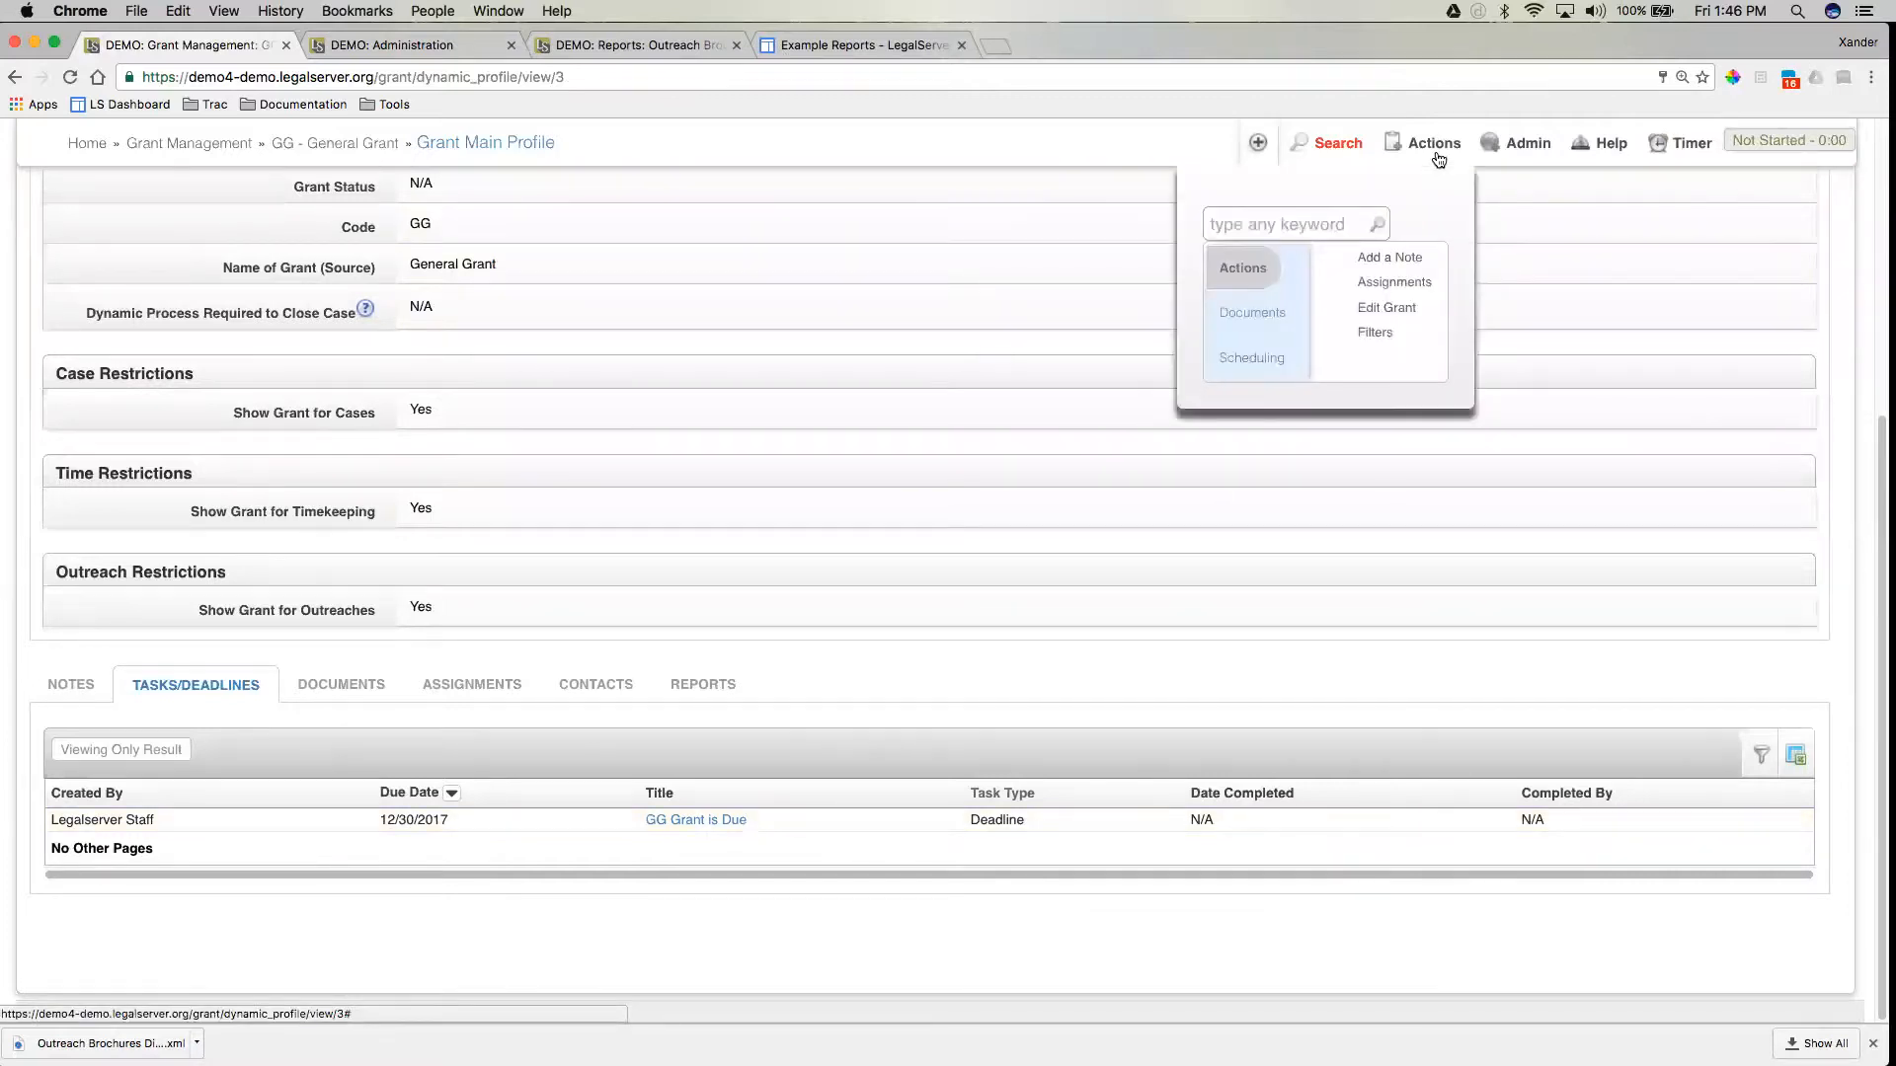
{"action": "left_click", "coordinate": [1239, 346]}
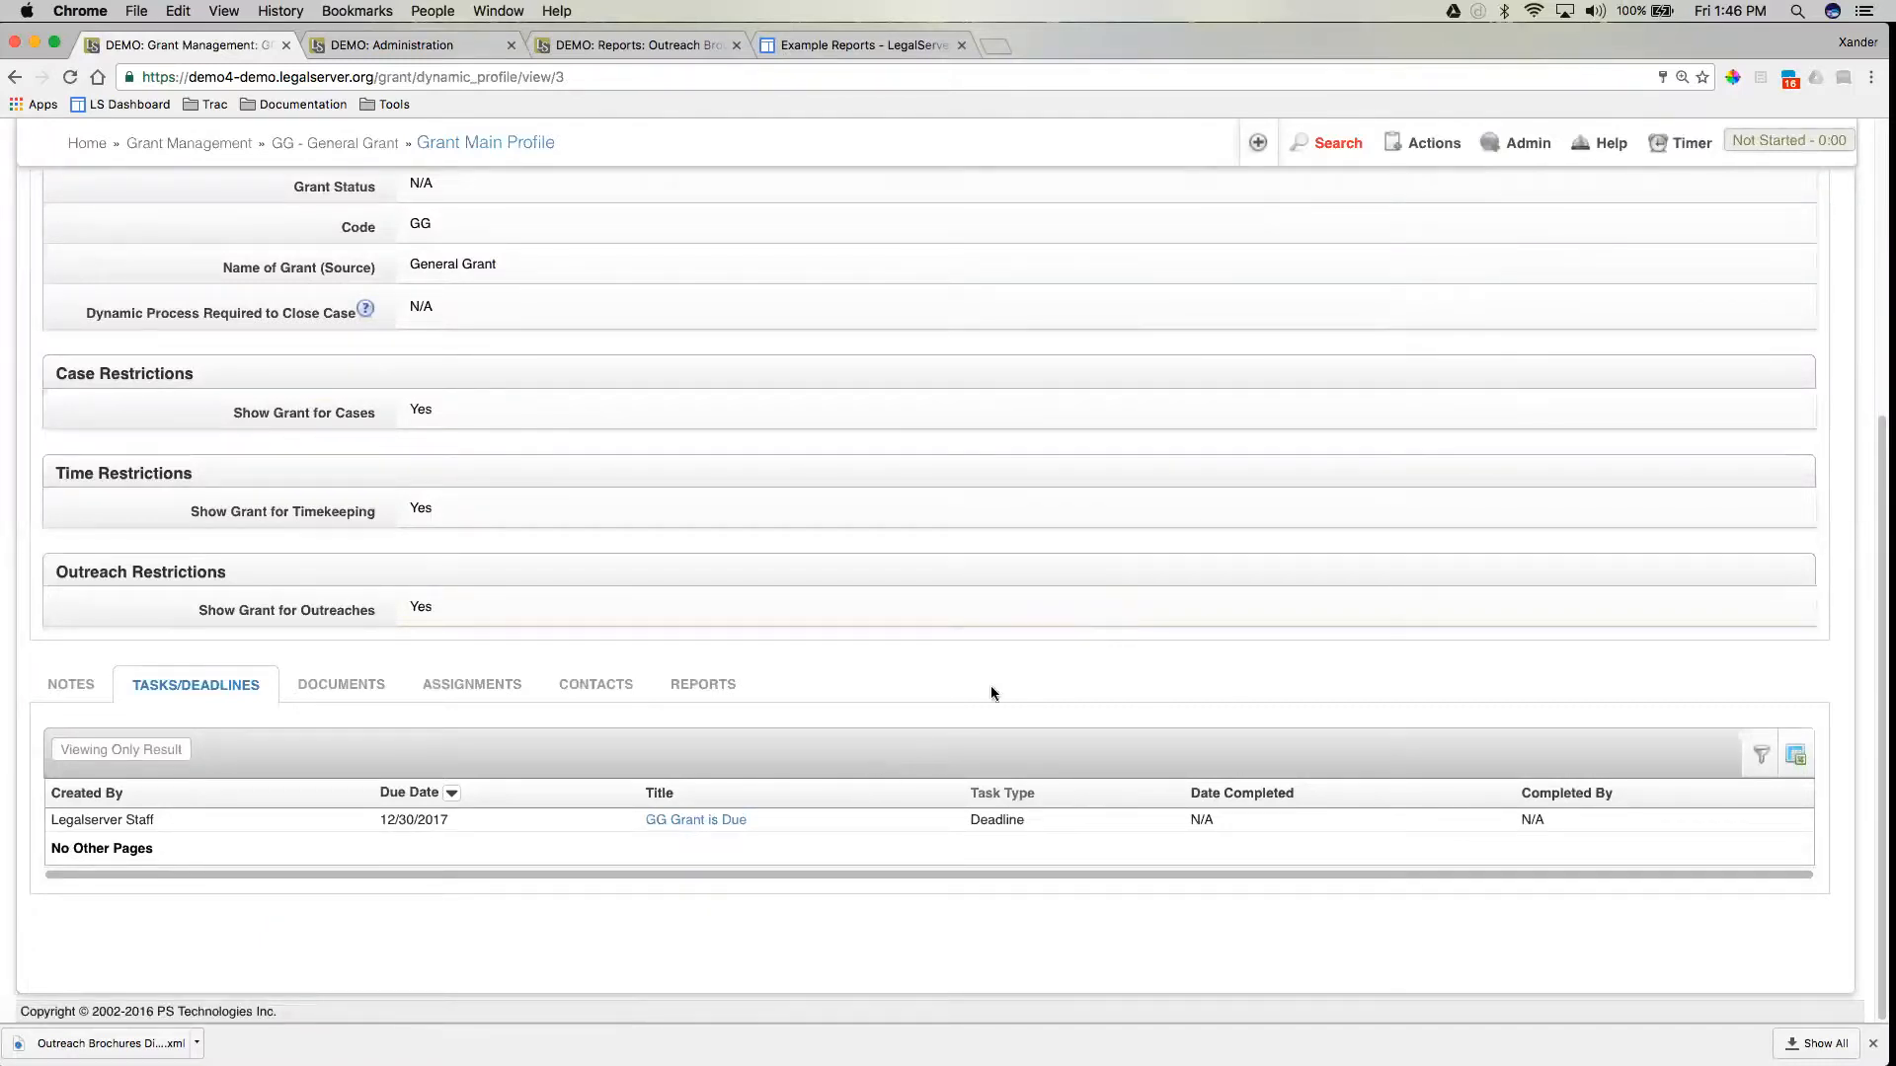
{"action": "mouse_move", "coordinate": [1392, 144]}
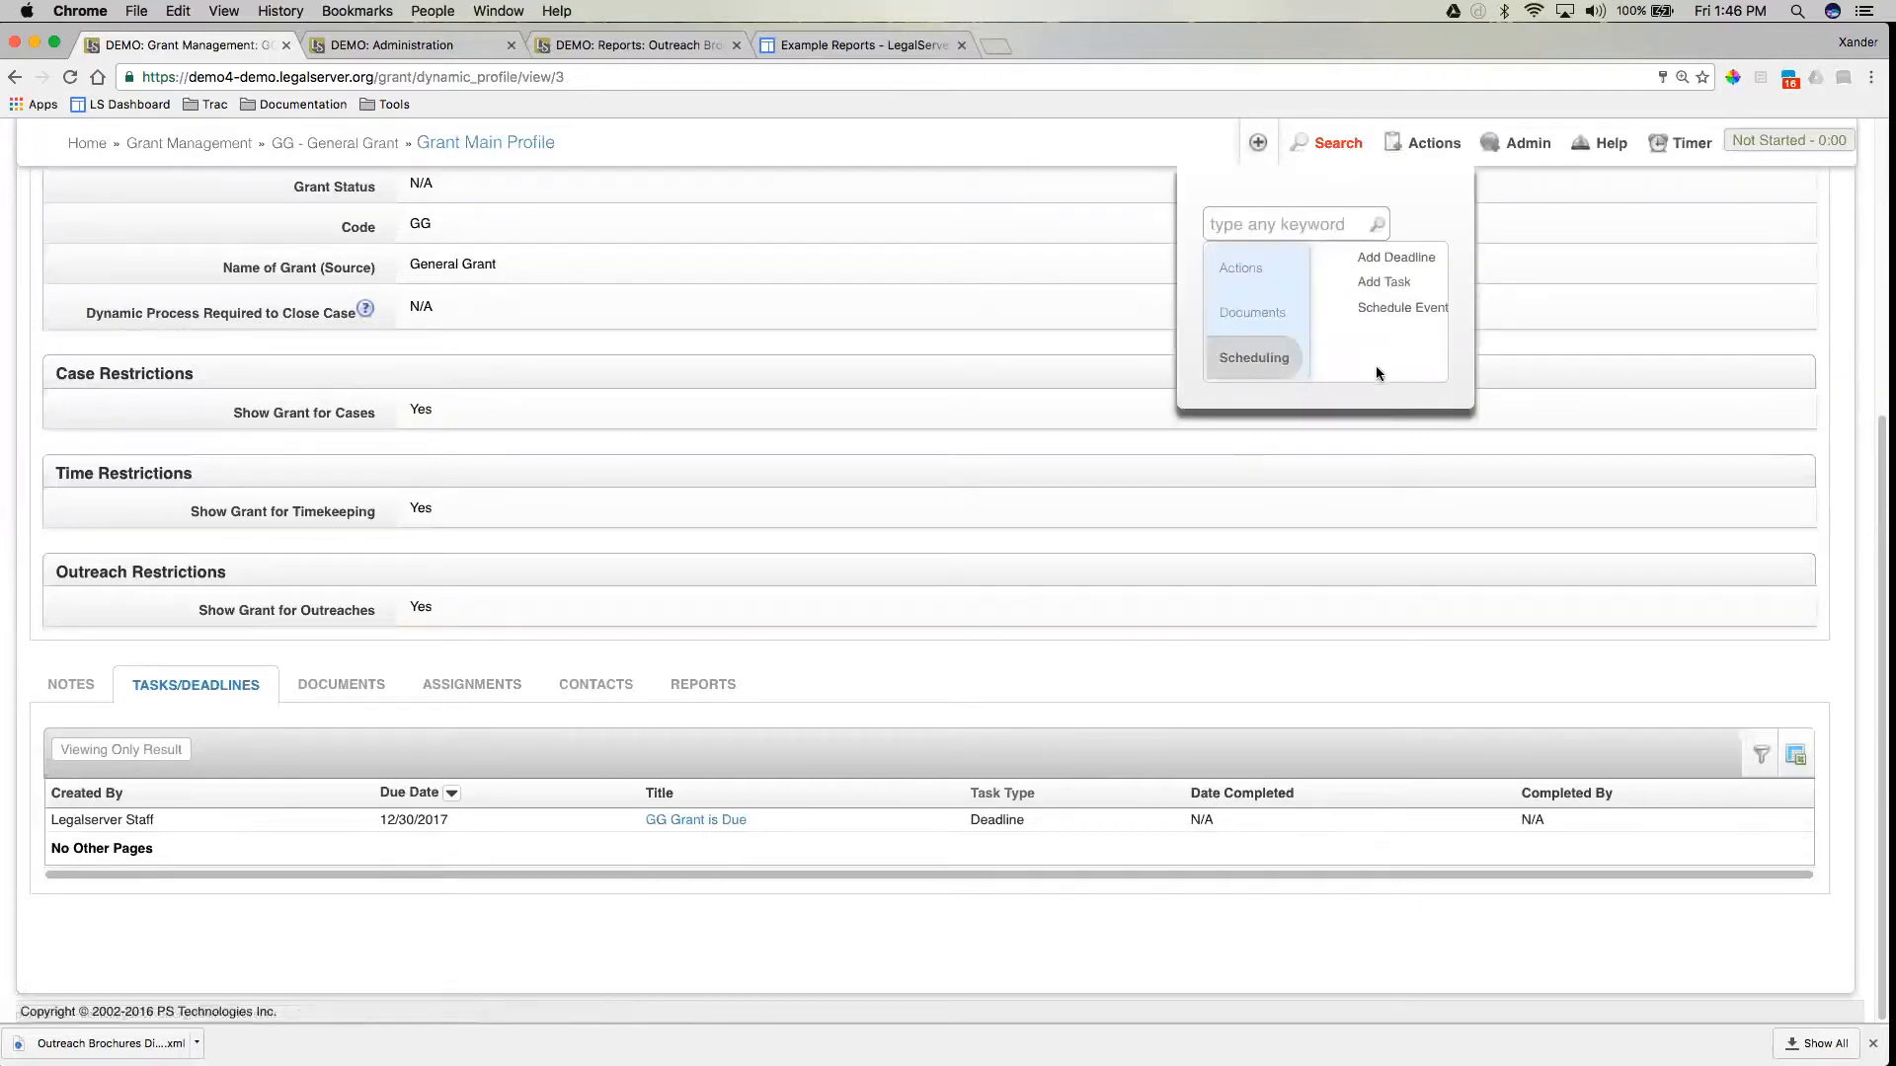
{"action": "left_click", "coordinate": [1384, 282]}
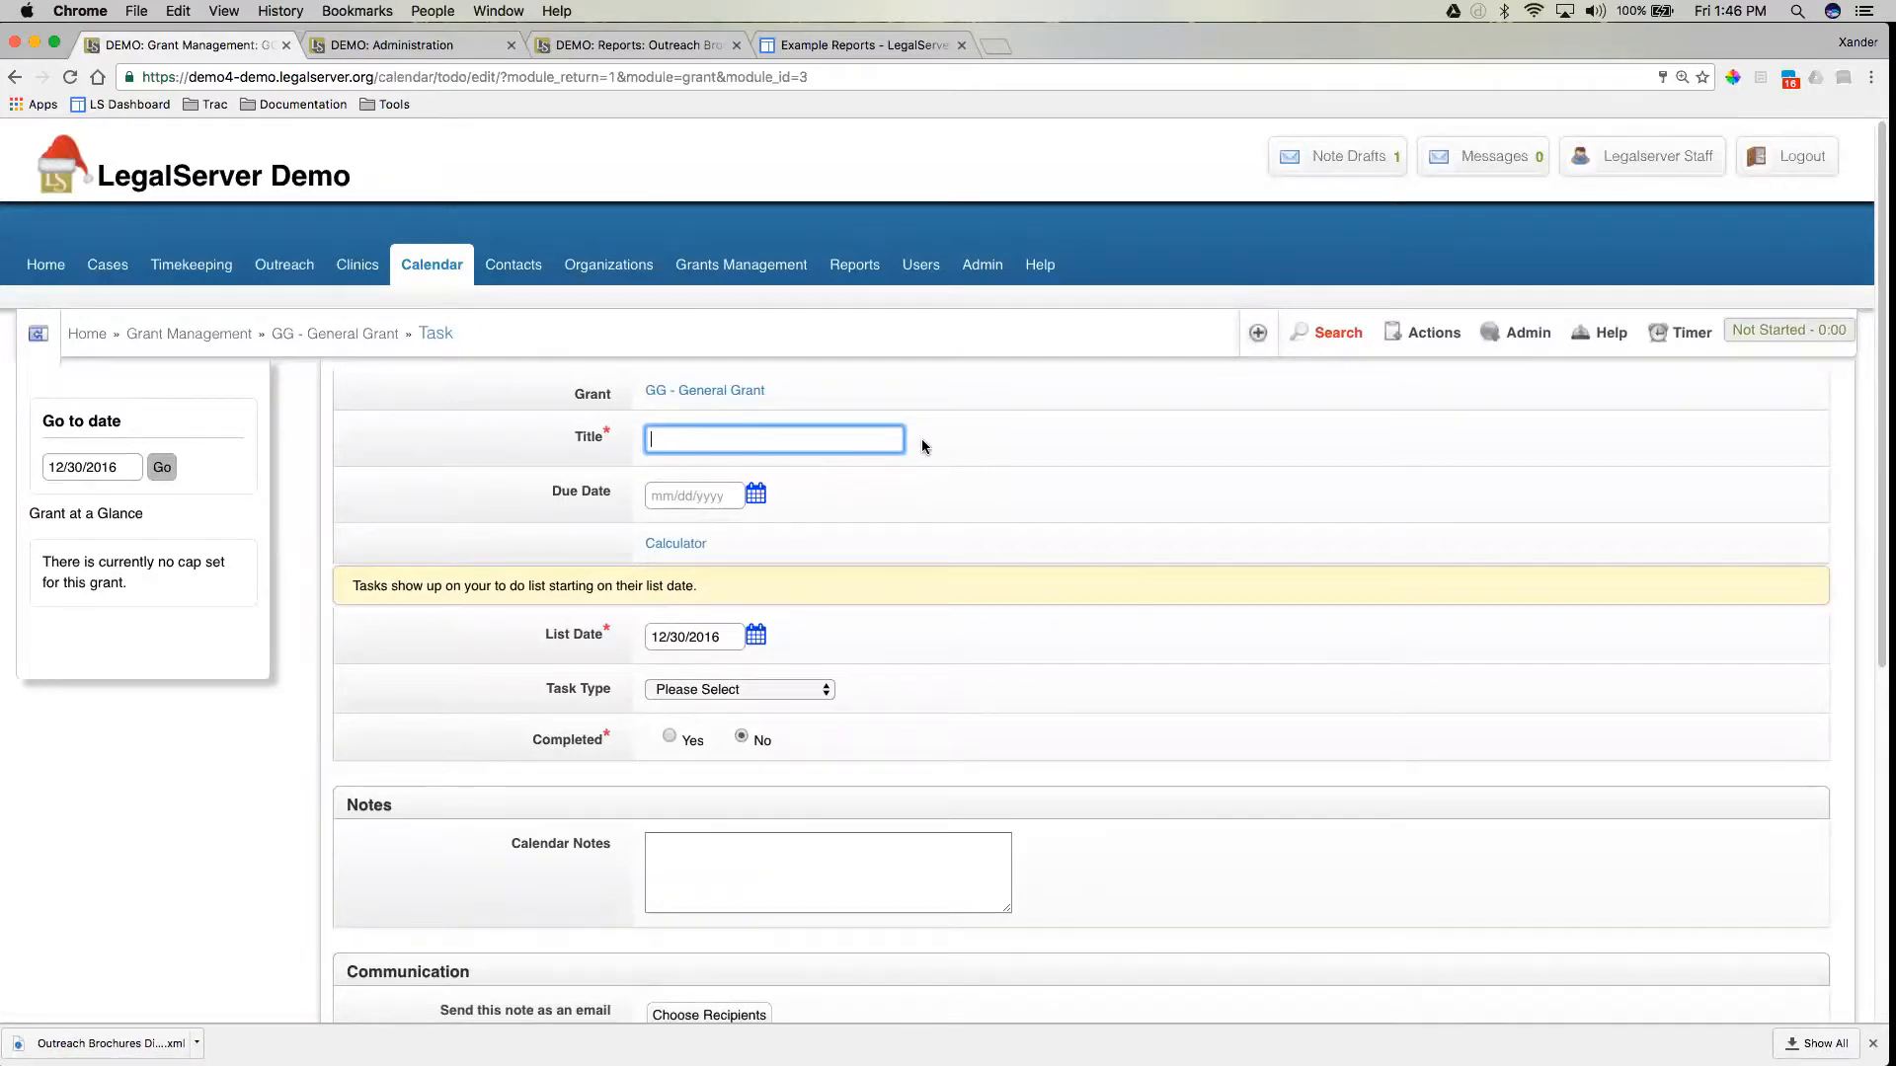
{"action": "type", "text": "Collect Numbers for GG Application"}
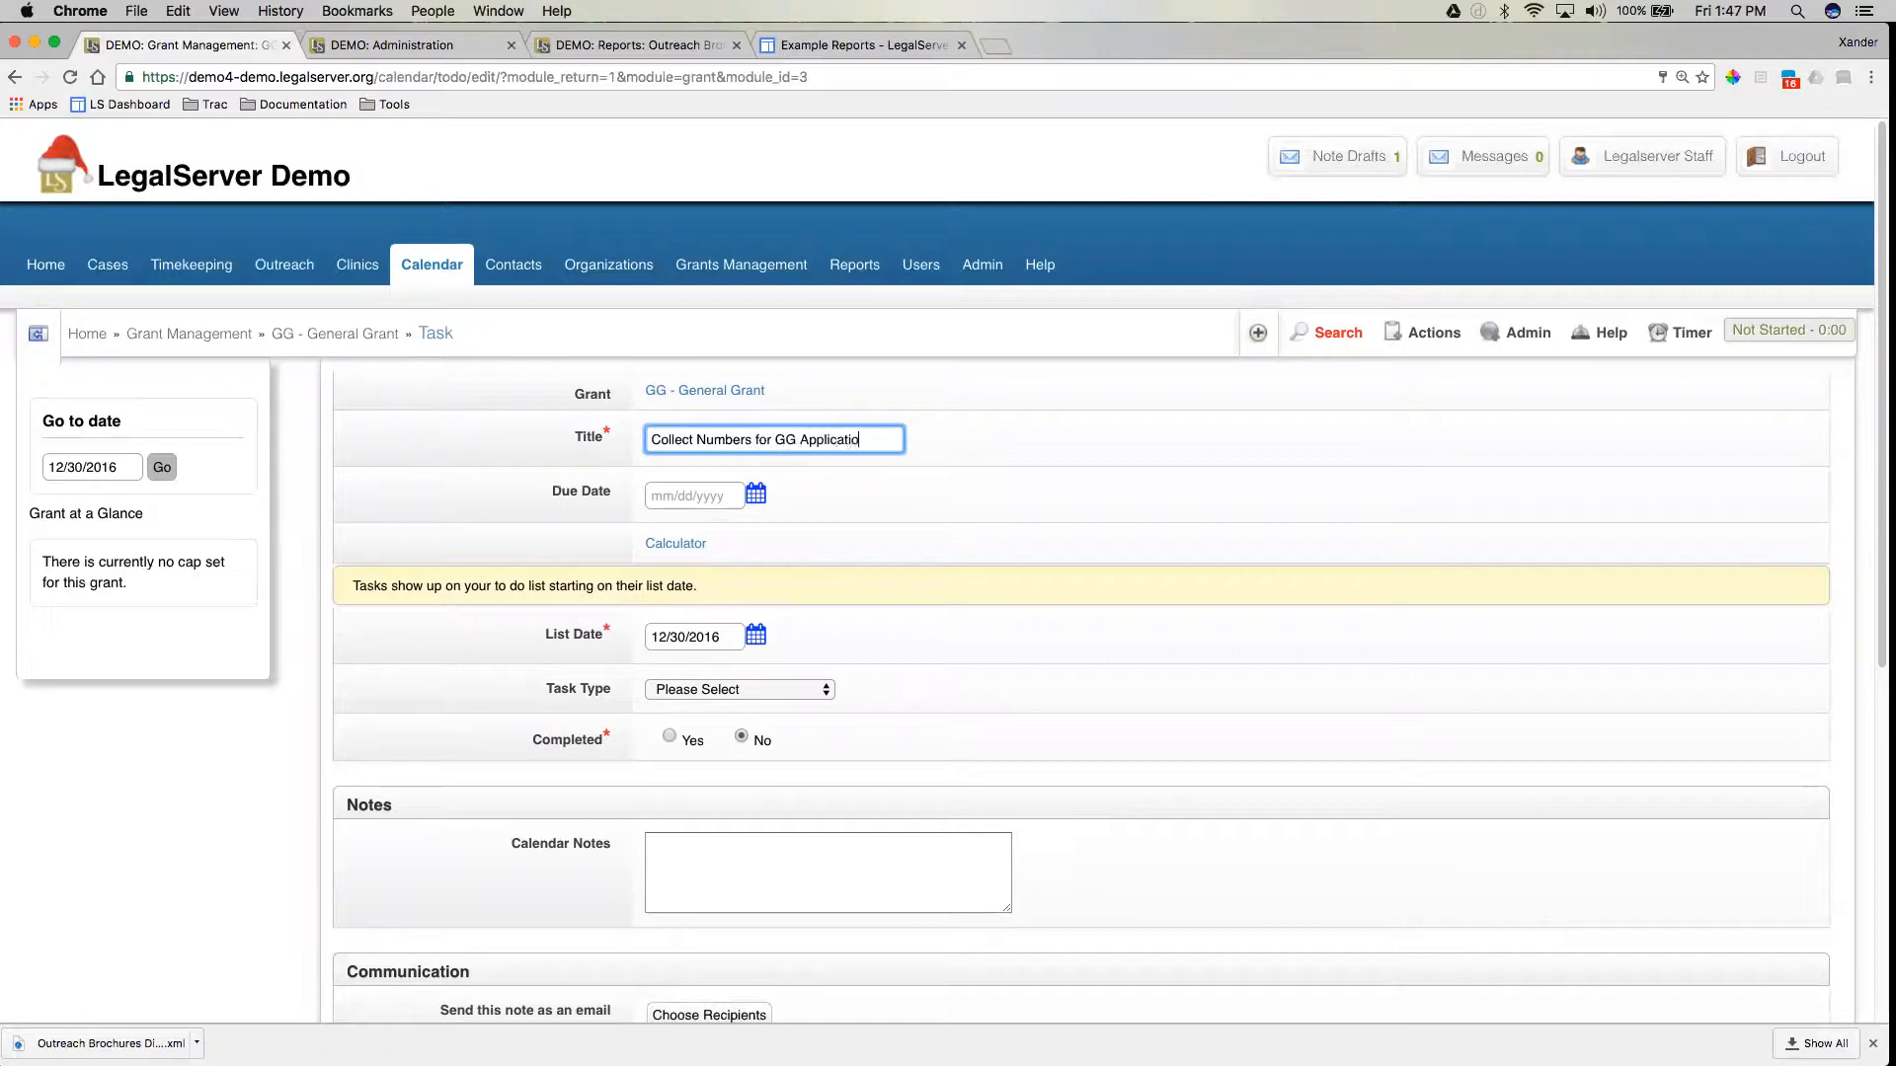
Try to calculate the task's due date as 107 days after 12/30/2016 with the date calculator.
{"action": "left_click", "coordinate": [768, 501]}
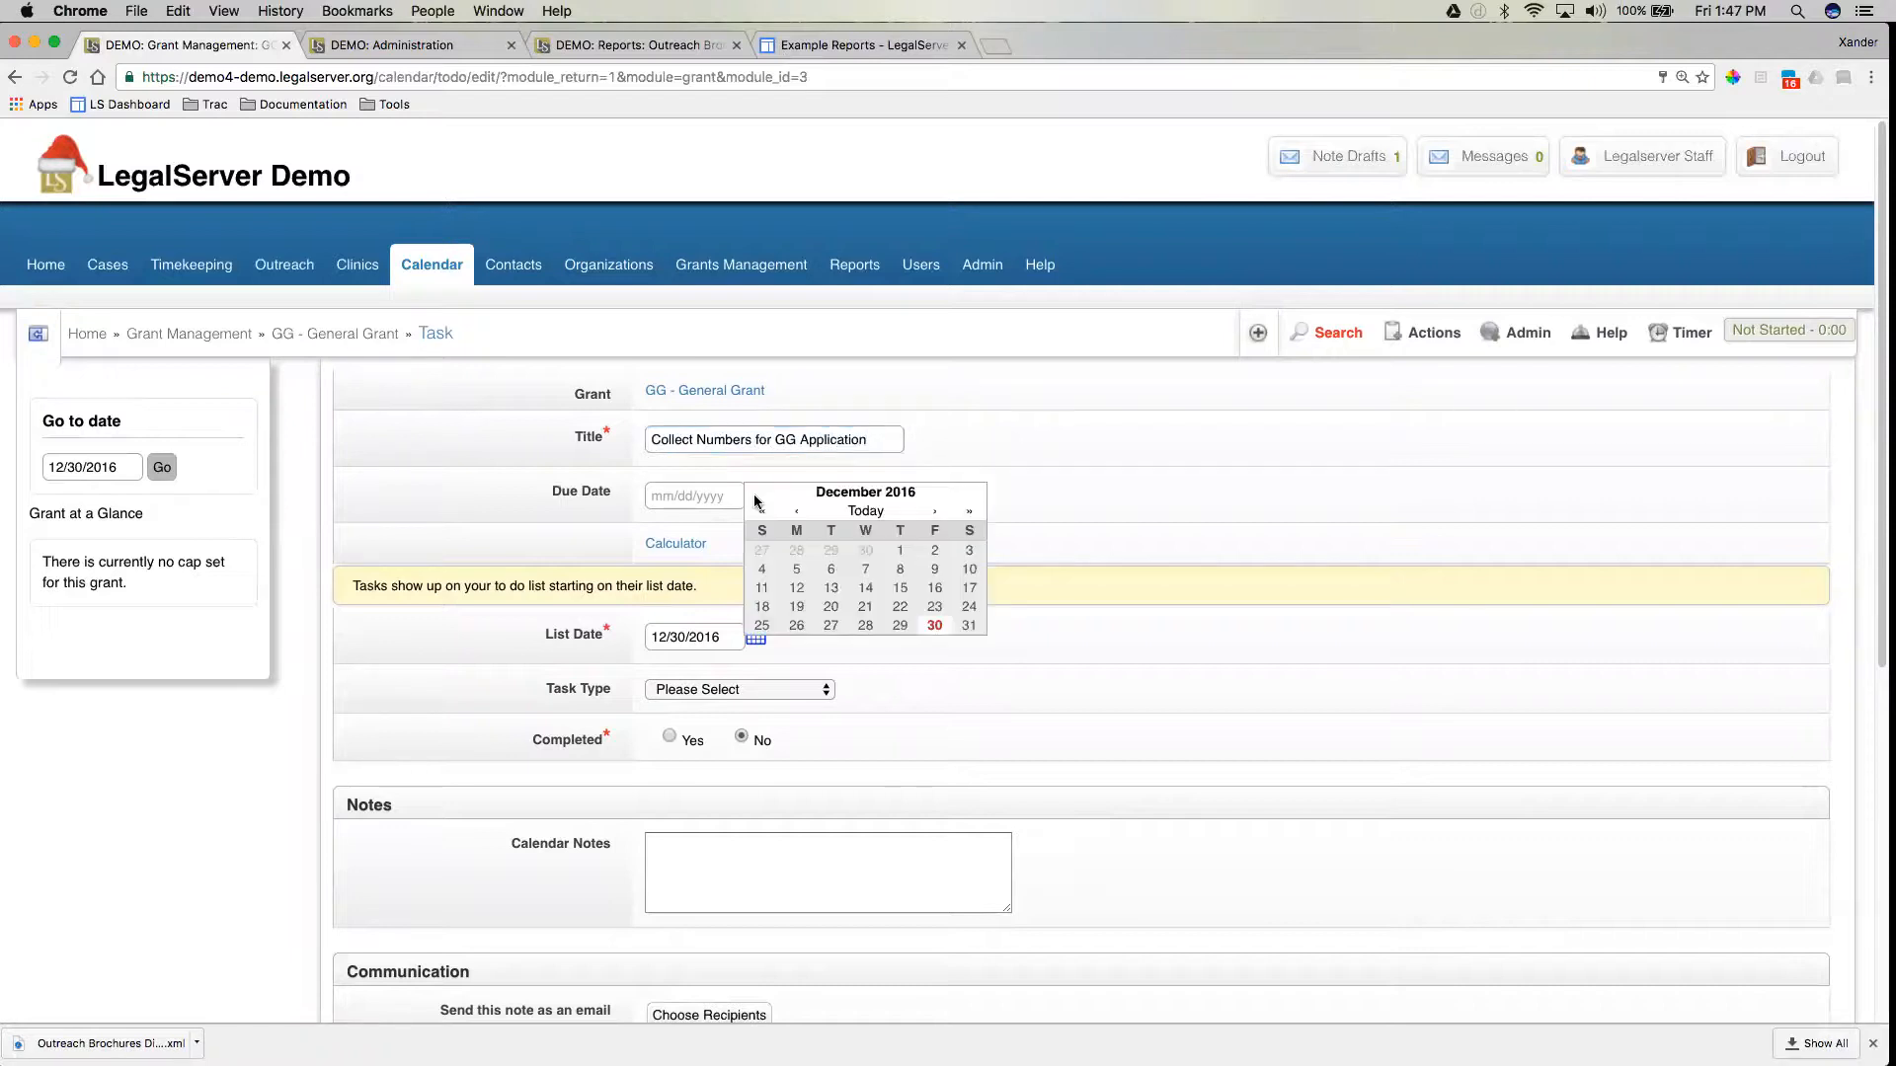
{"action": "left_click", "coordinate": [688, 545]}
{"action": "left_click", "coordinate": [680, 594]}
{"action": "type", "text": "12"}
{"action": "key", "text": "BackSpace"}
{"action": "key", "text": "BackSpace"}
{"action": "type", "text": "30"}
{"action": "key", "text": "BackSpace"}
{"action": "key", "text": "BackSpace"}
{"action": "type", "text": "107"}
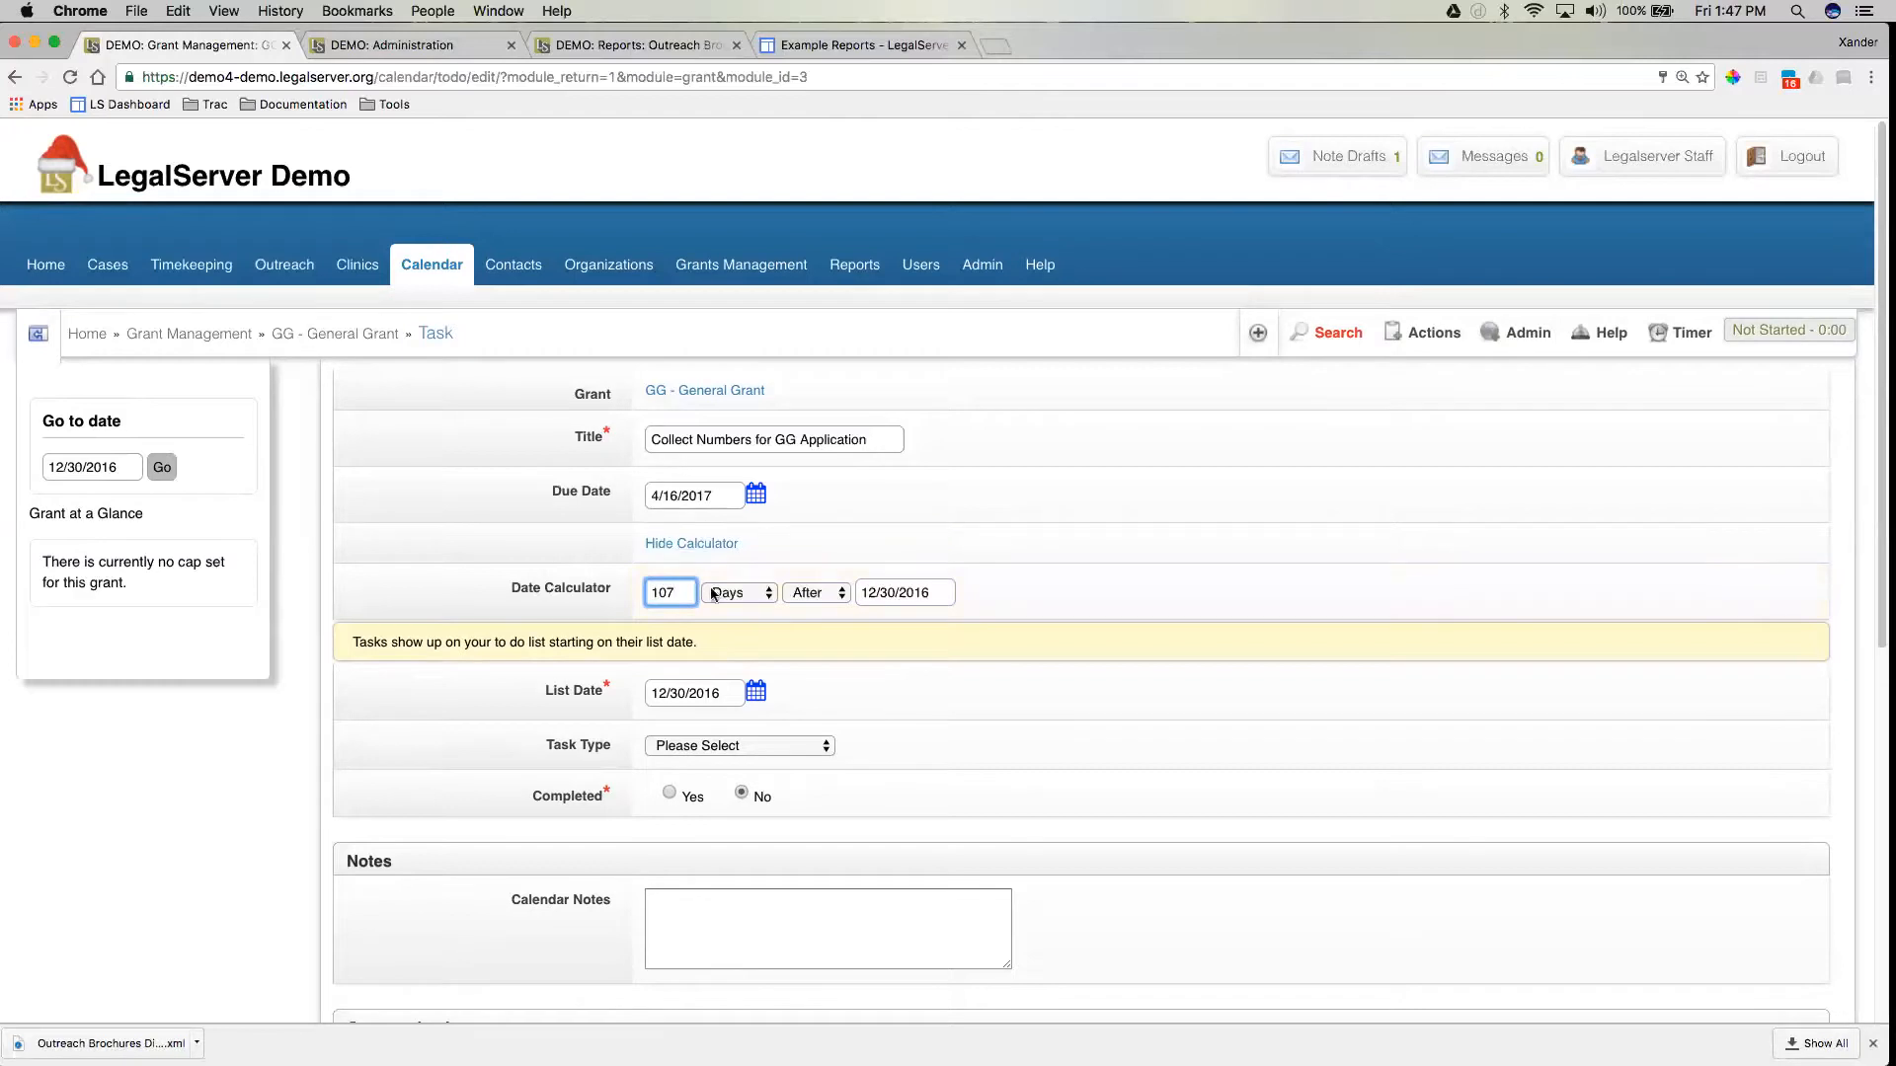
Switch the date calculator to count days before 12/30/2016 and clear the number of days.
{"action": "left_click", "coordinate": [815, 593]}
{"action": "left_click", "coordinate": [820, 592]}
{"action": "double_click", "coordinate": [677, 592]}
{"action": "key", "text": "BackSpace"}
{"action": "left_click", "coordinate": [791, 563]}
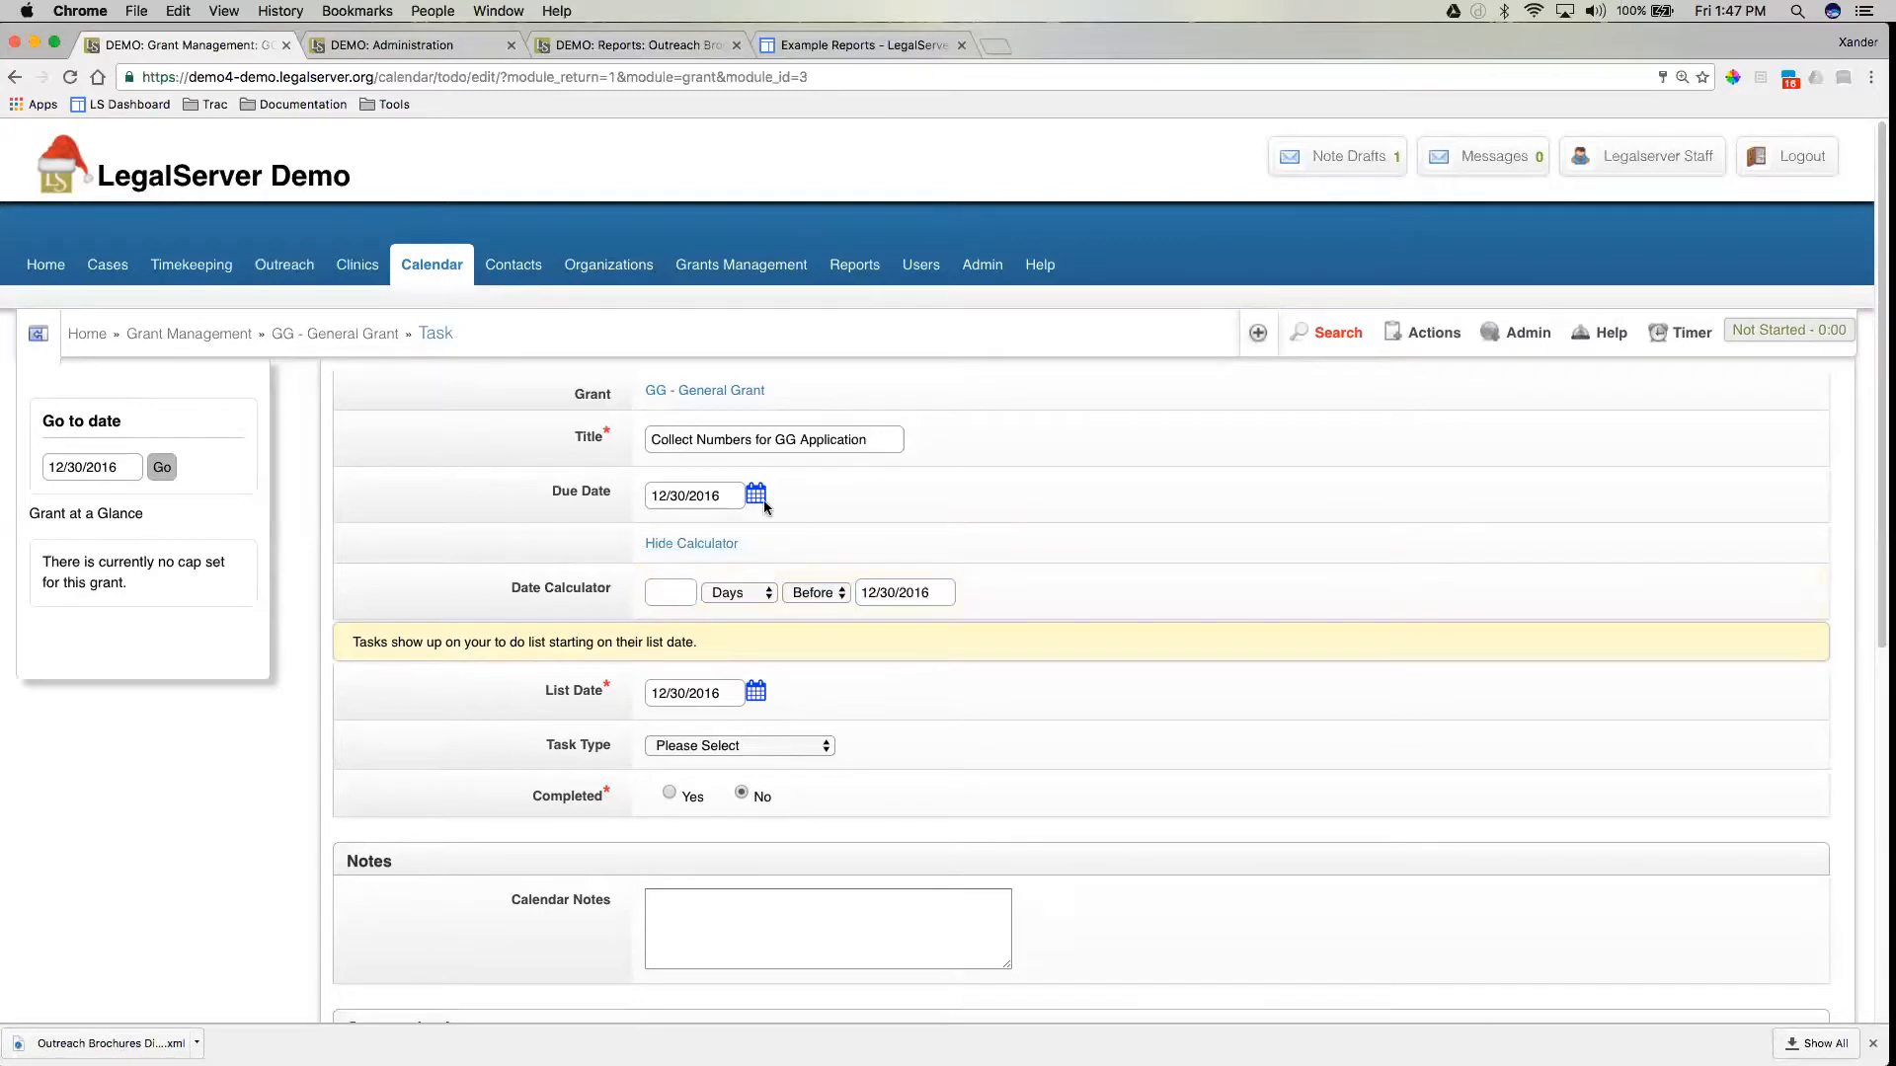
Abandon the unsaved task and return to the General Grant profile.
{"action": "triple_click", "coordinate": [777, 446]}
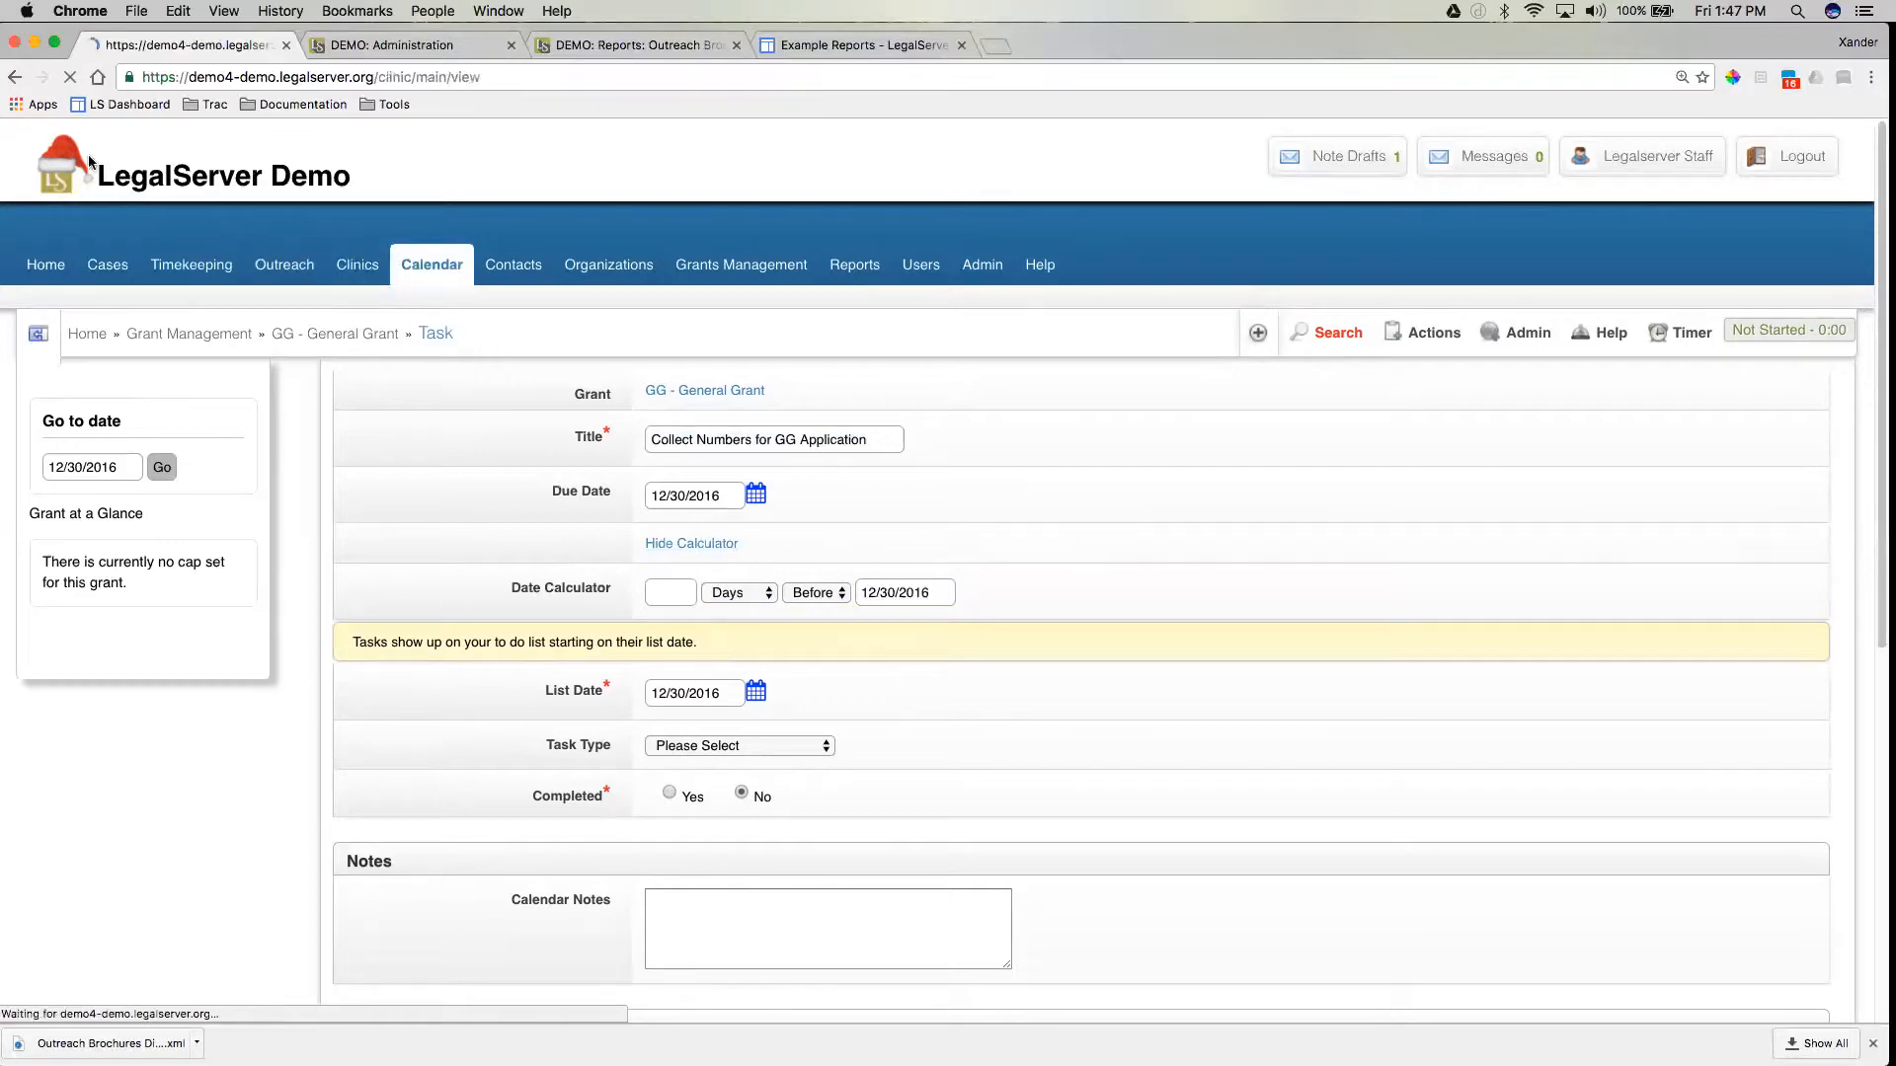
{"action": "left_click", "coordinate": [16, 78]}
{"action": "left_click", "coordinate": [24, 82]}
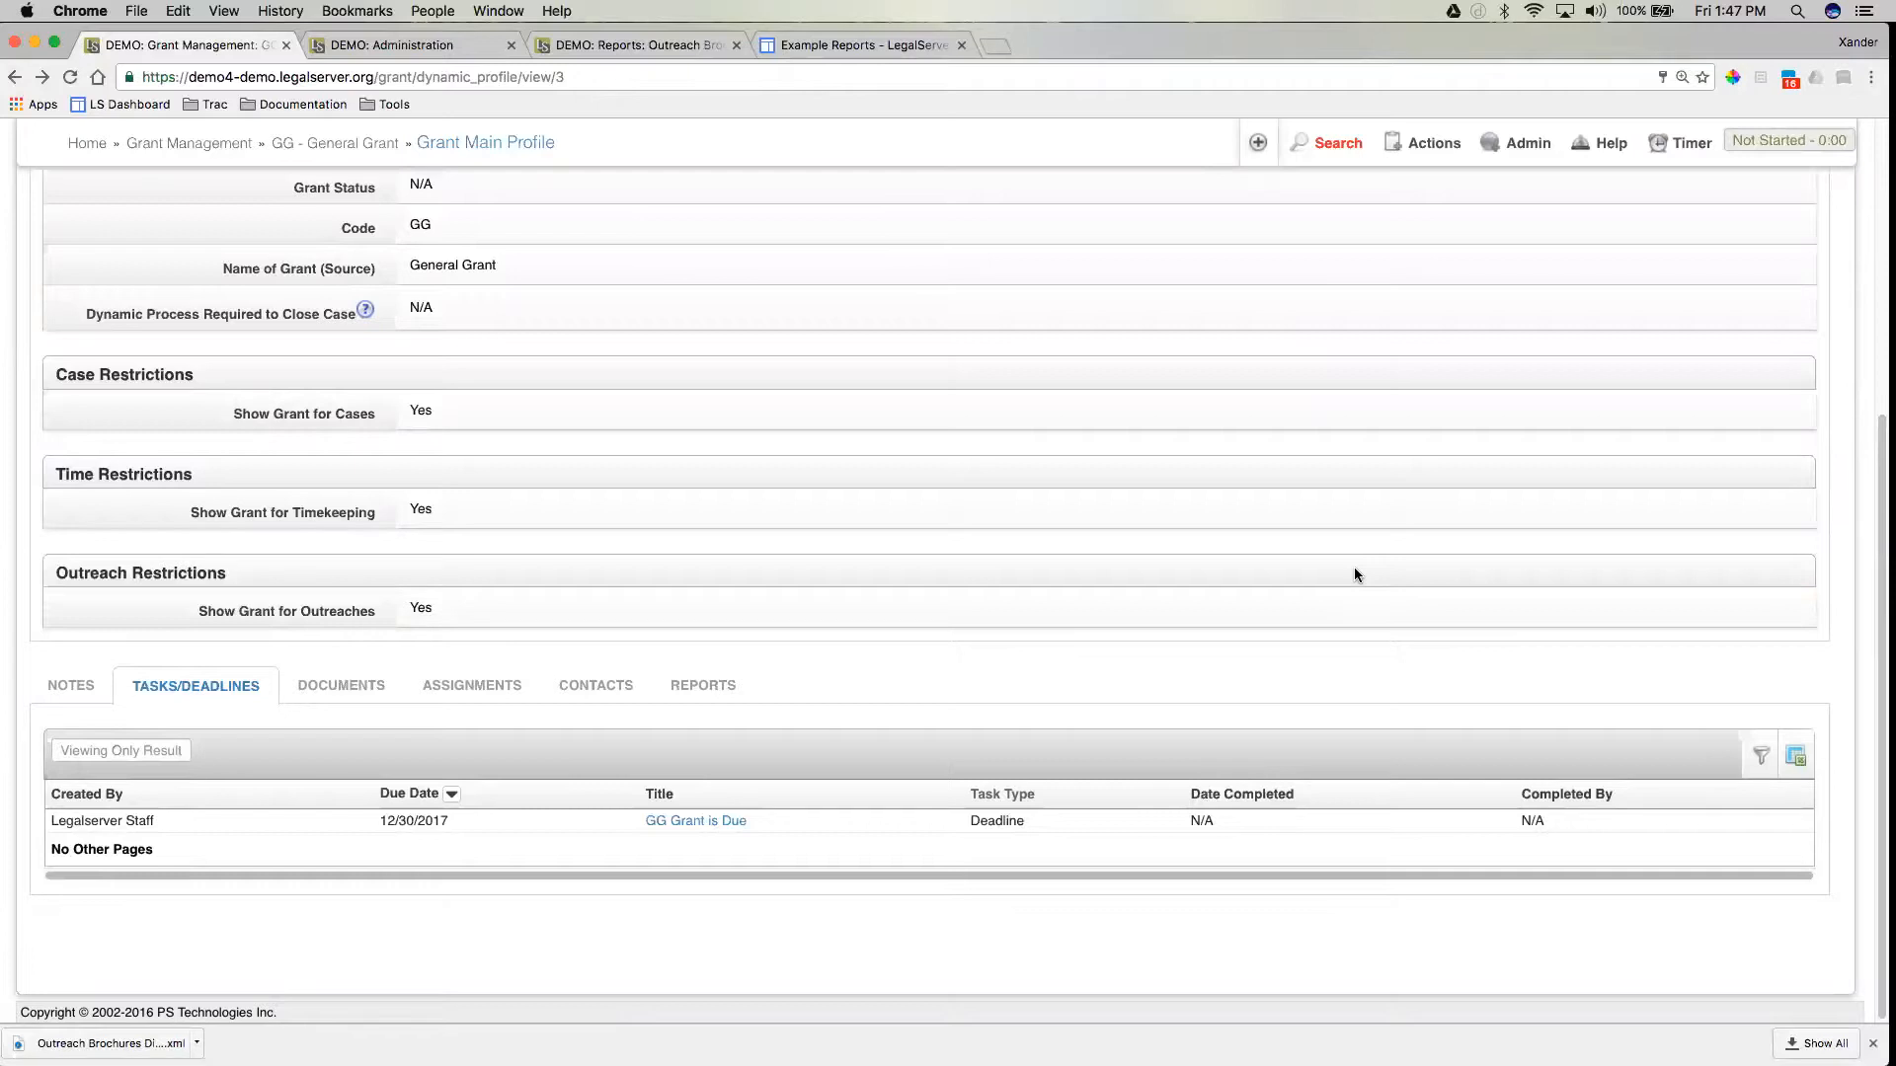
Start a new scheduling task for the General Grant titled "Collecting Grant Numbers for GG".
{"action": "left_click", "coordinate": [1443, 161]}
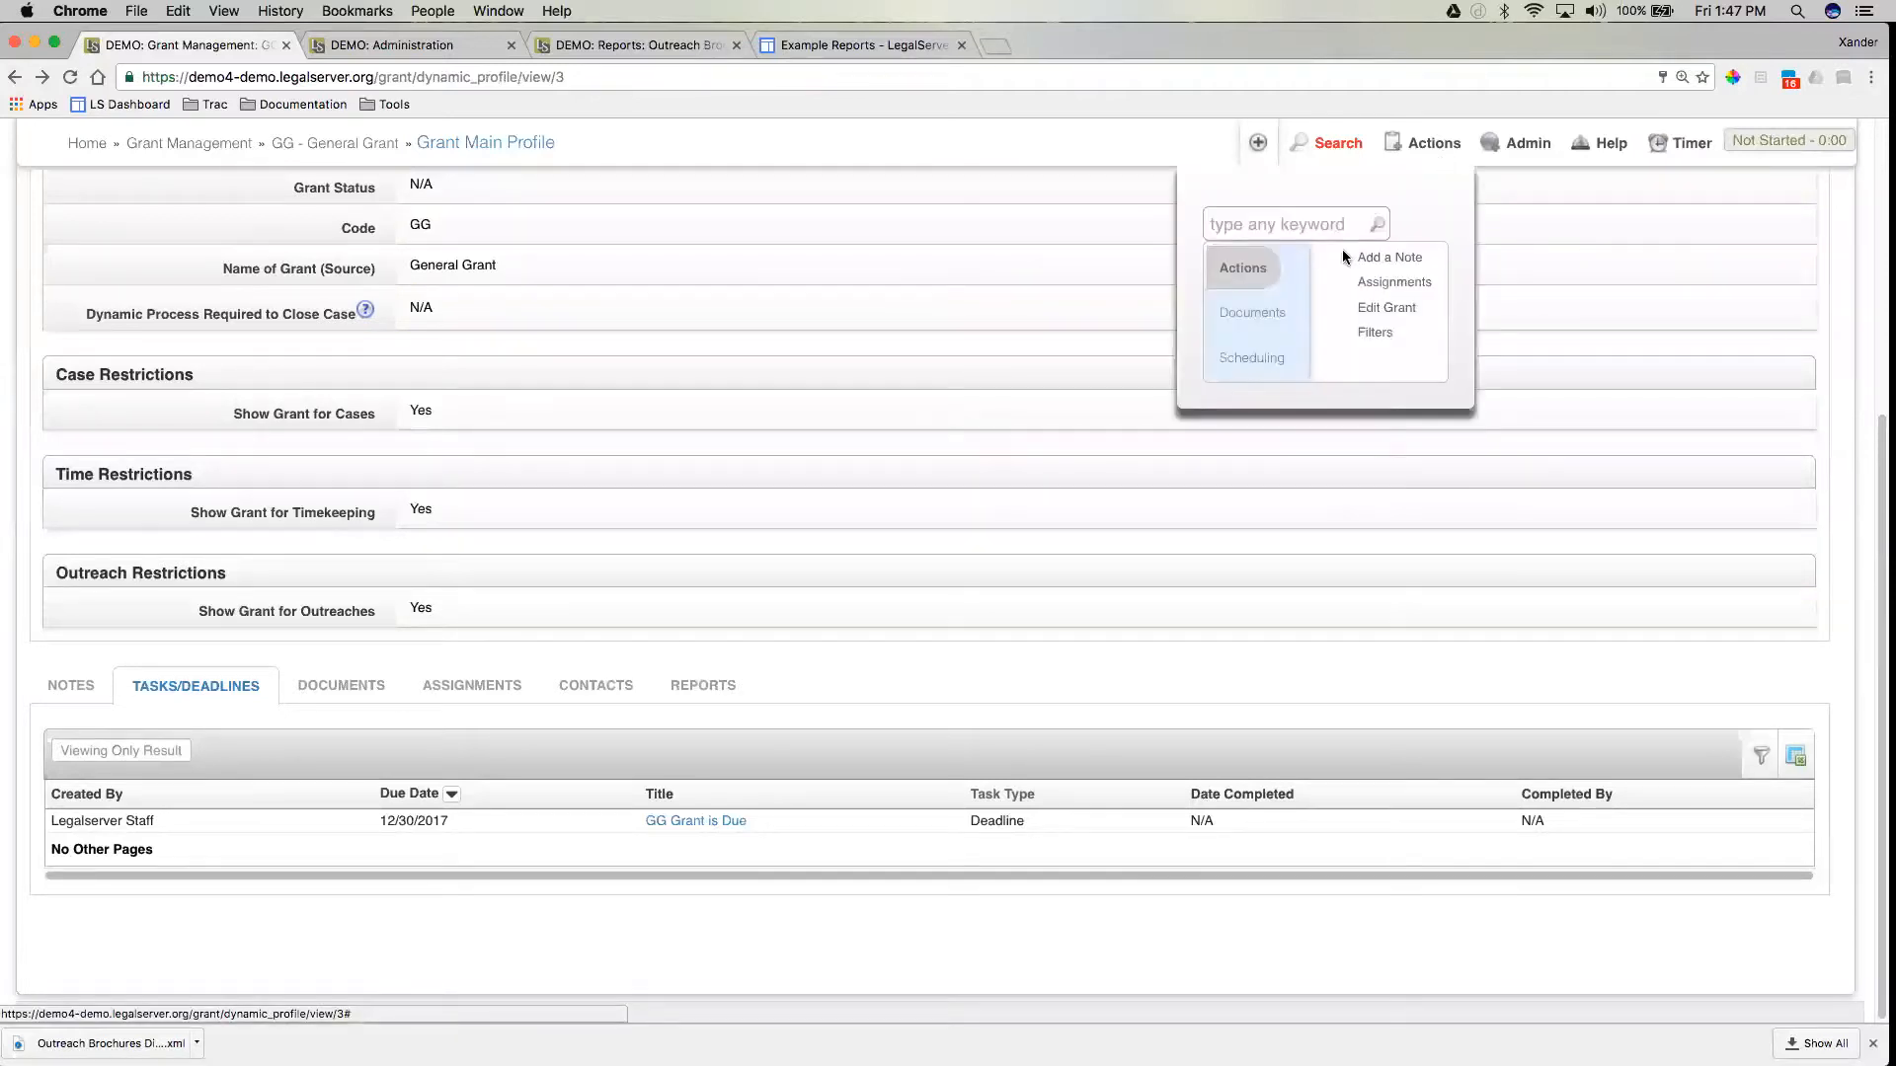
{"action": "left_click", "coordinate": [1239, 366]}
{"action": "left_click", "coordinate": [1388, 284]}
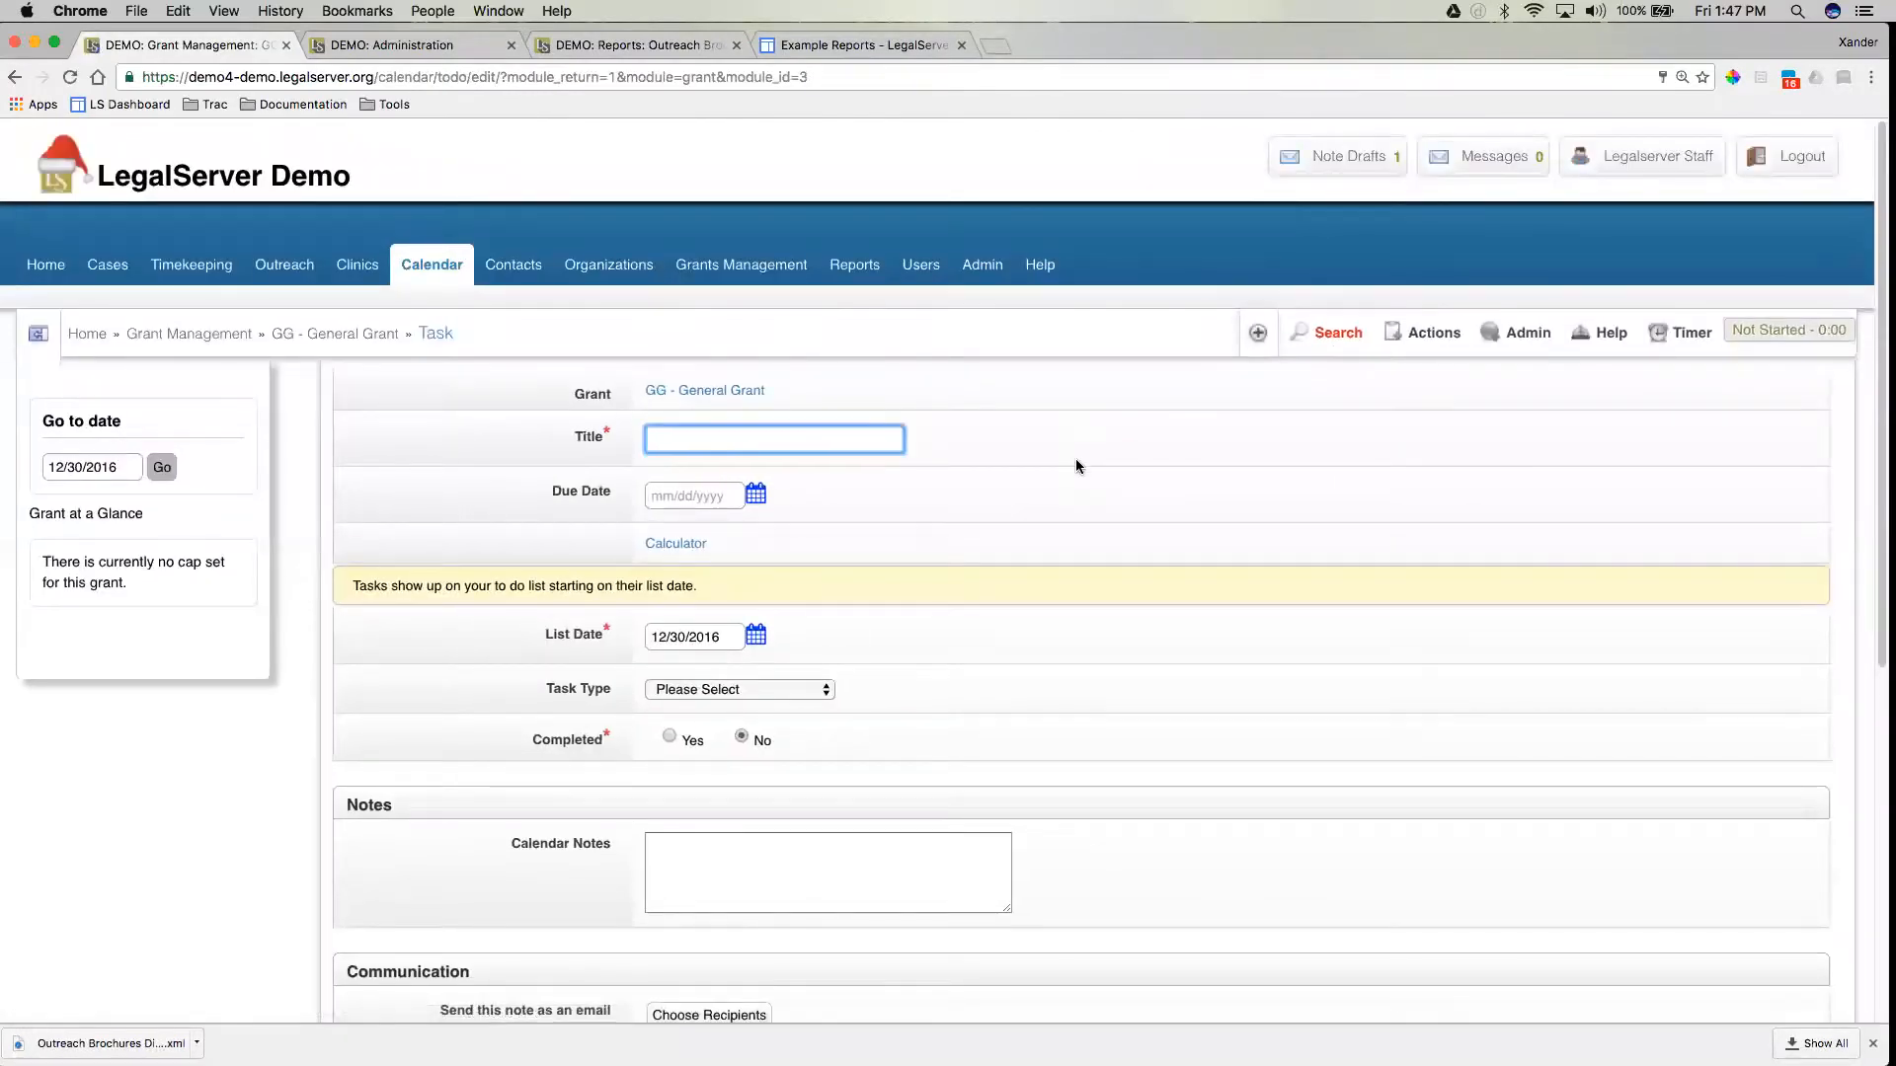
{"action": "type", "text": "Collecting Grant Numbers for GG"}
Calculate the task's due date as 2 months before 12/30/2017 with the date calculator.
{"action": "left_click", "coordinate": [682, 544]}
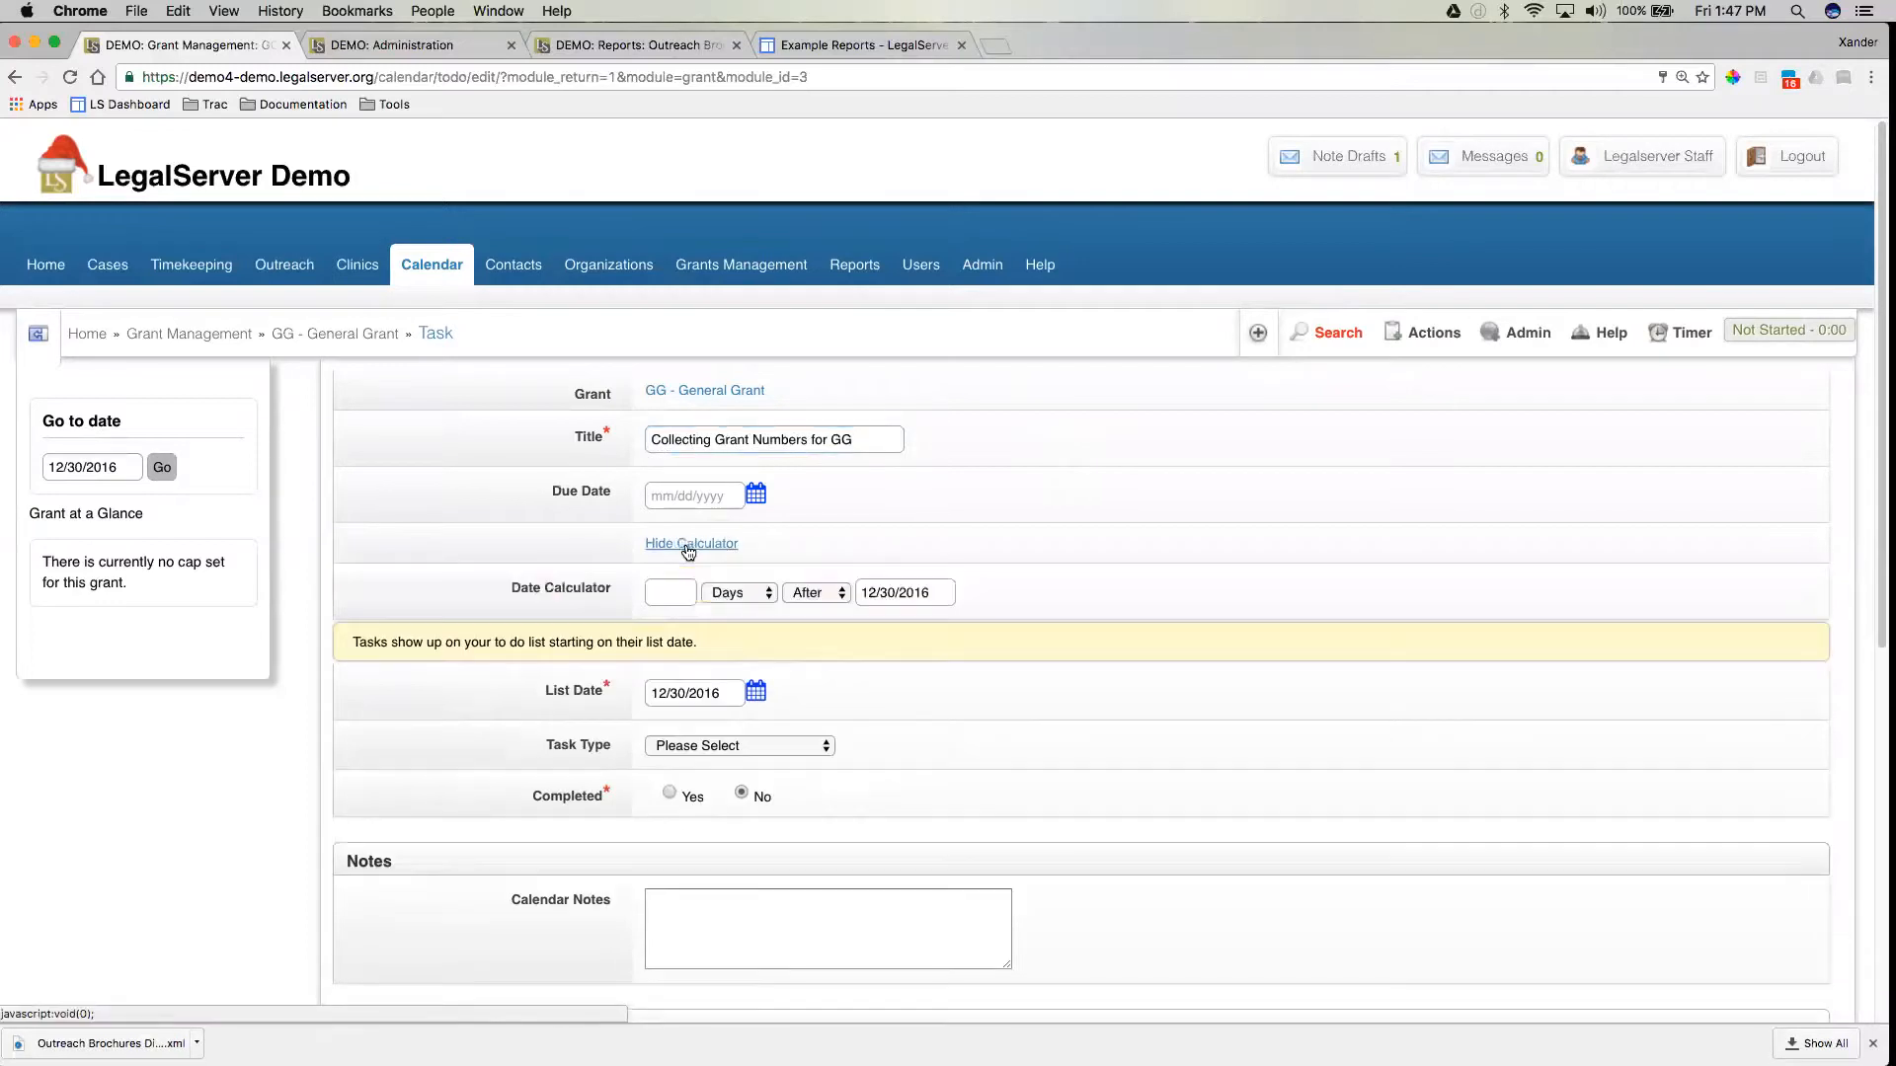
{"action": "left_click", "coordinate": [668, 594]}
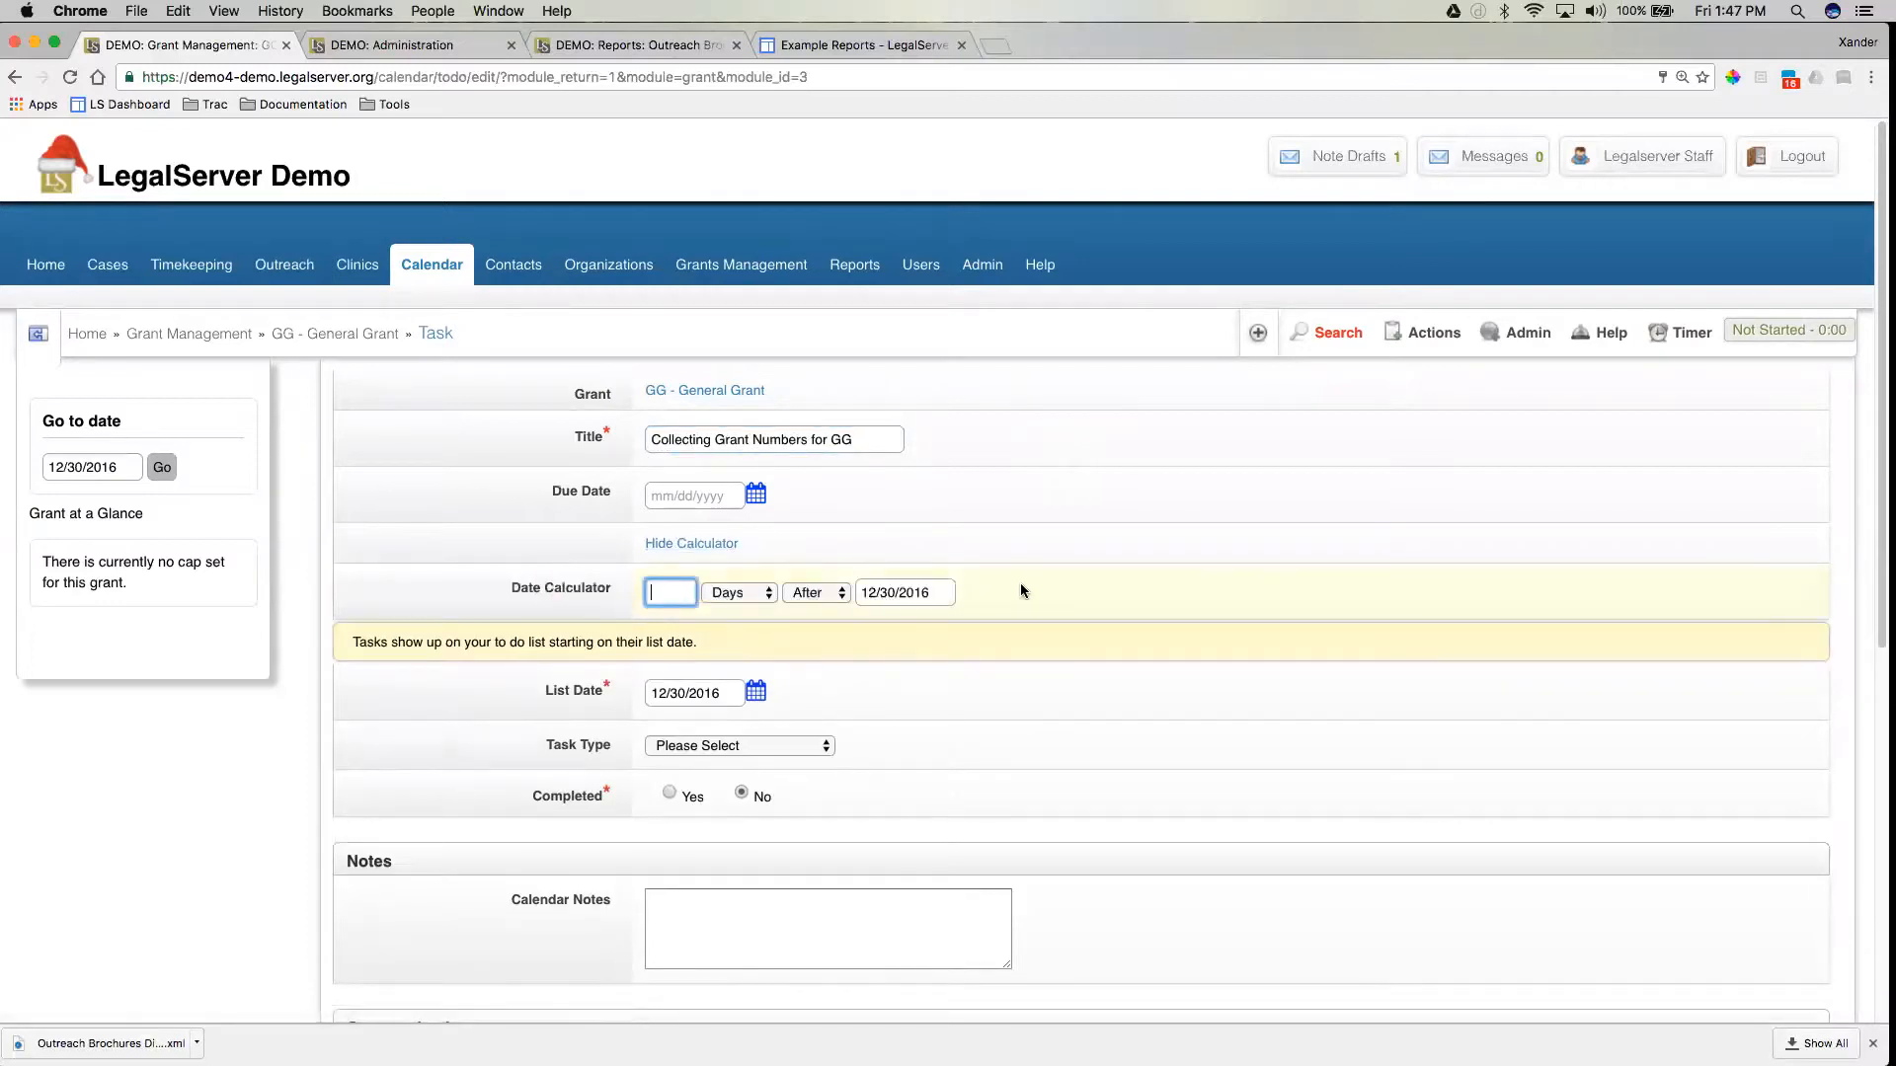
{"action": "type", "text": "2"}
{"action": "left_click", "coordinate": [749, 597]}
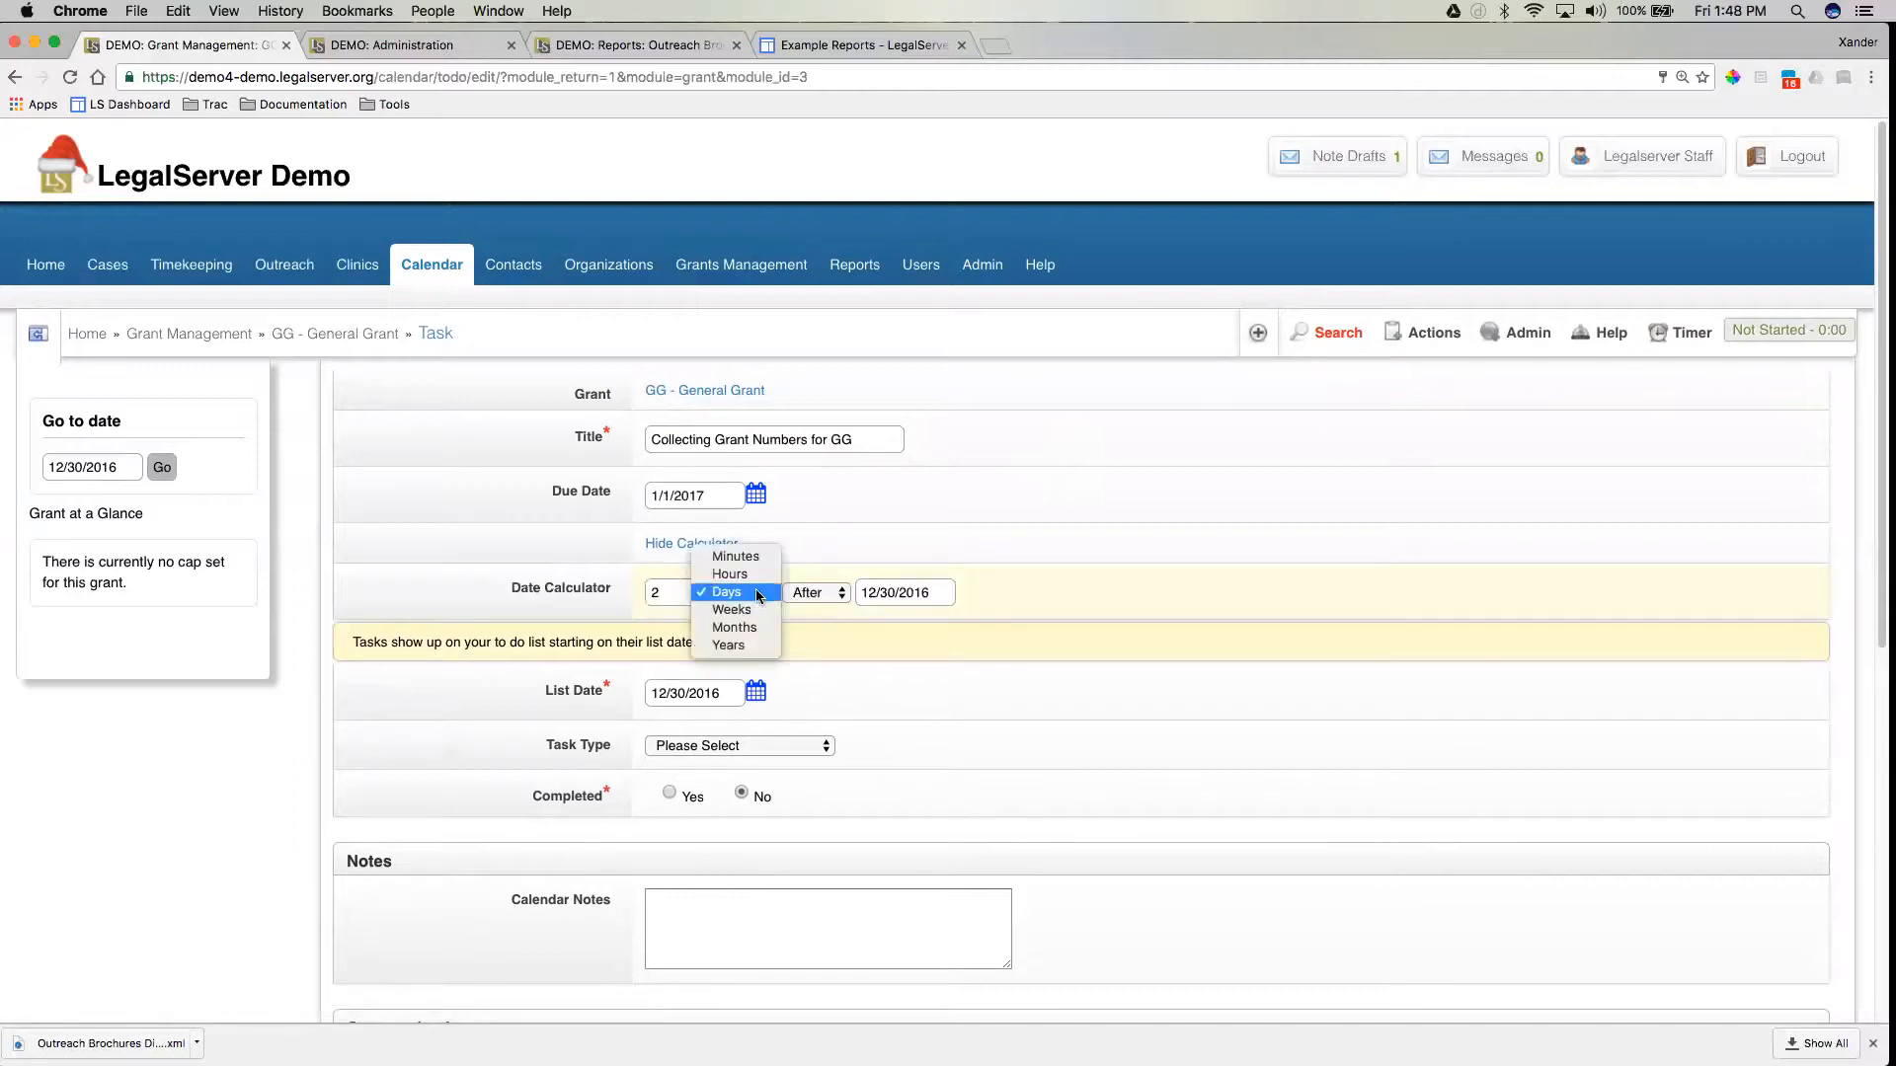
{"action": "left_click", "coordinate": [758, 626]}
{"action": "left_click", "coordinate": [815, 595]}
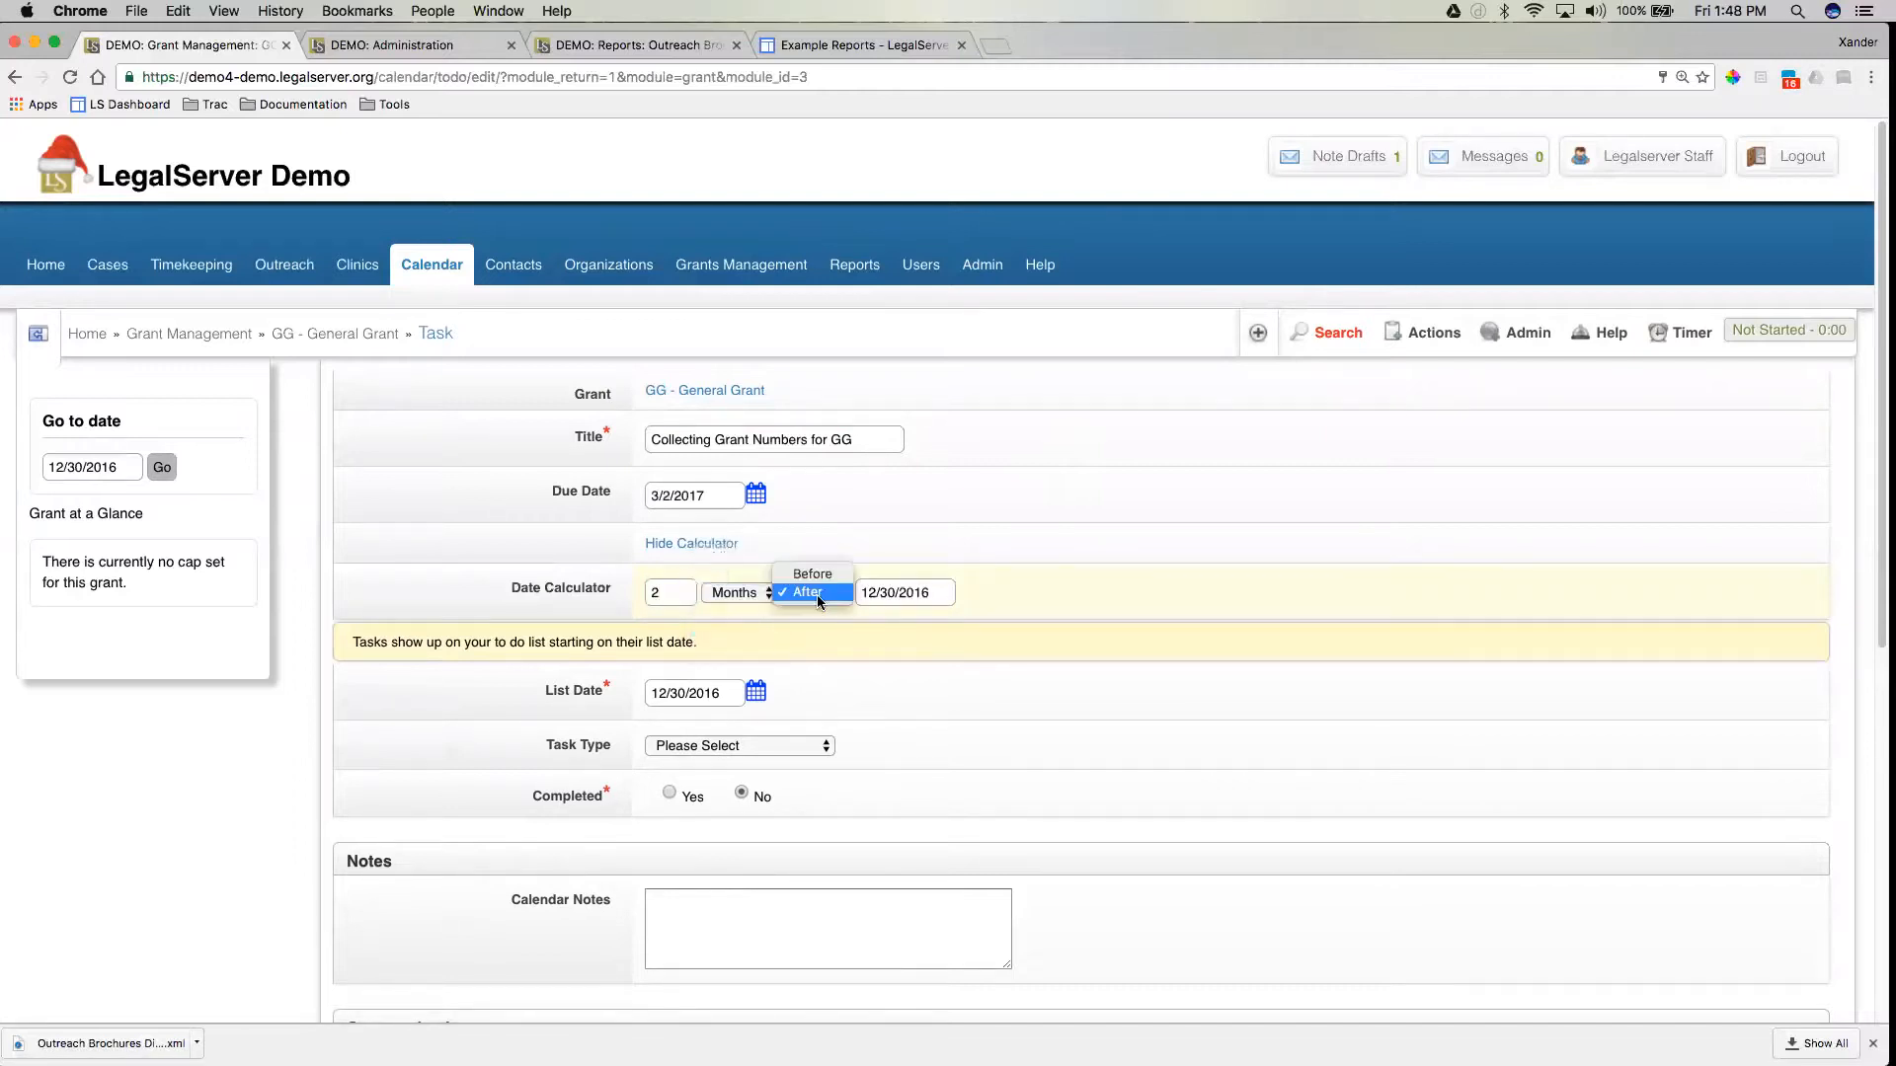
{"action": "left_click", "coordinate": [847, 620]}
{"action": "left_click", "coordinate": [921, 593]}
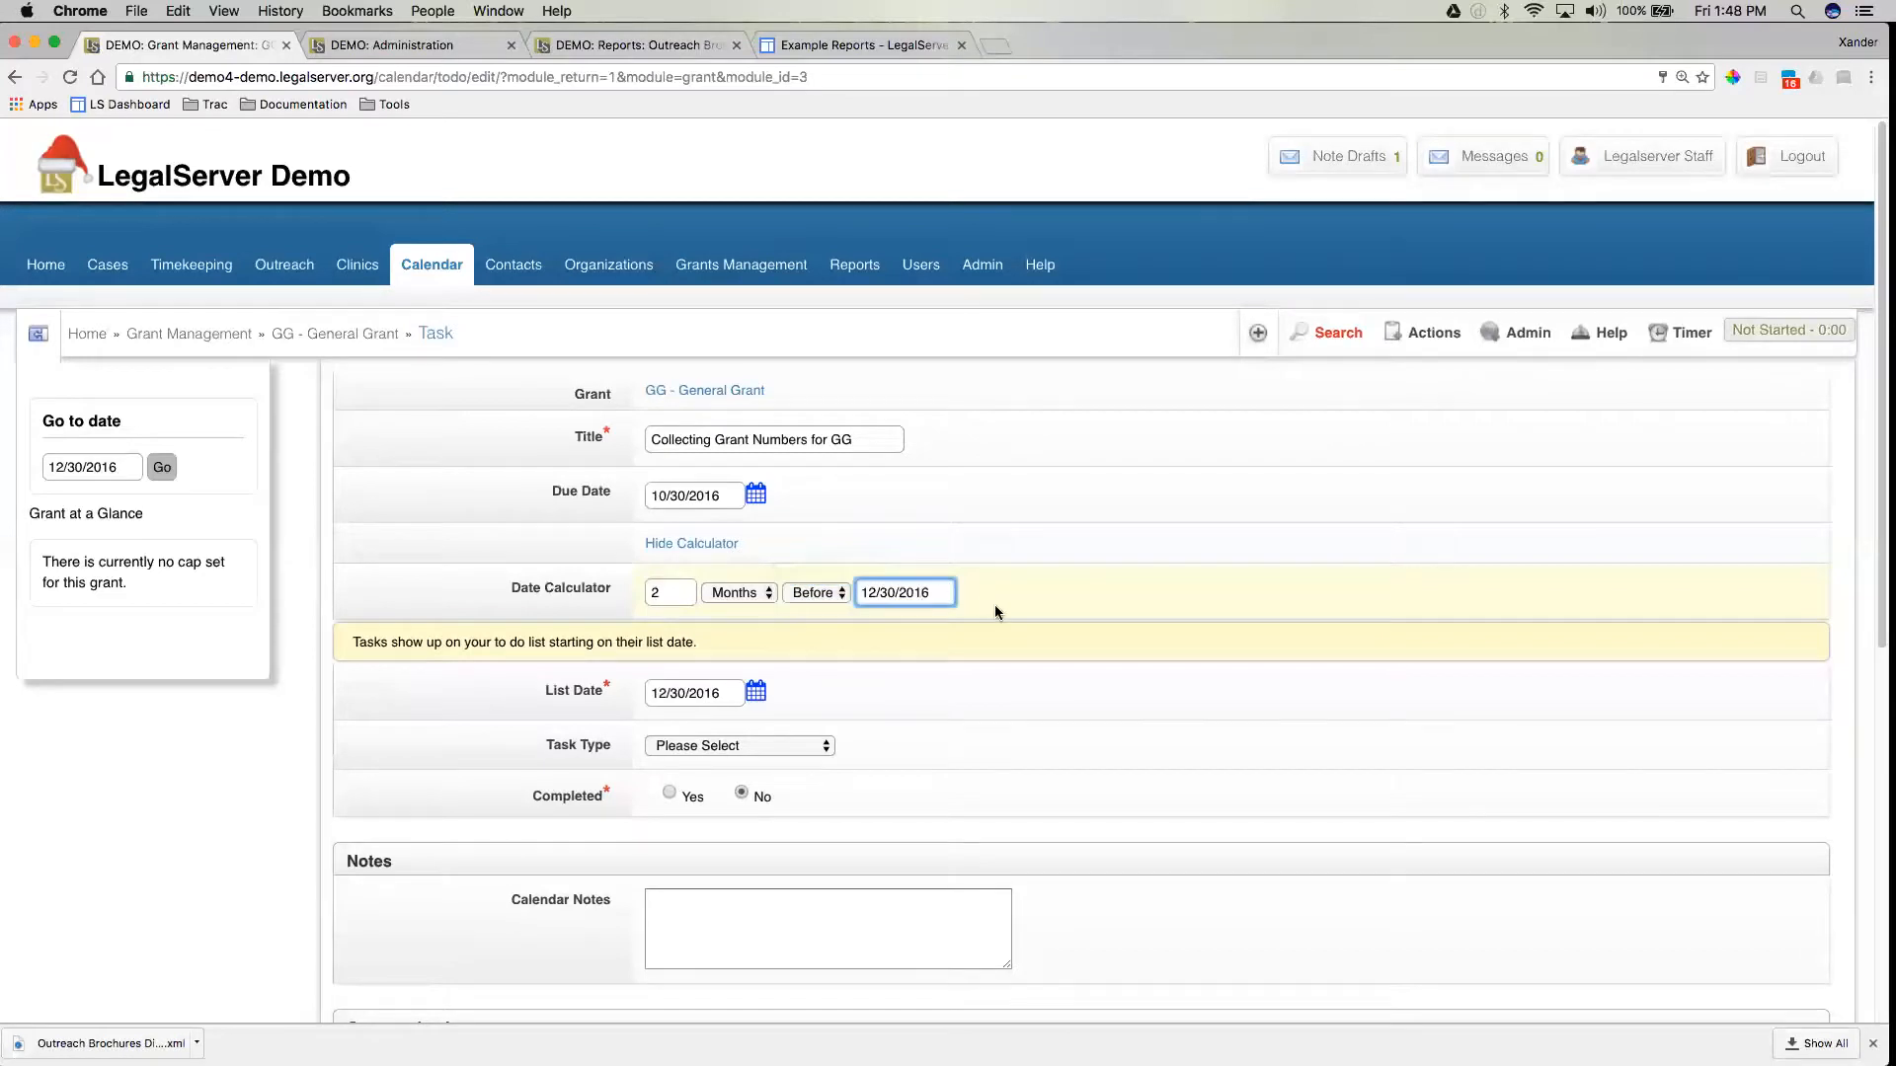
{"action": "key", "text": "BackSpace"}
{"action": "type", "text": "7"}
{"action": "left_click", "coordinate": [975, 773]}
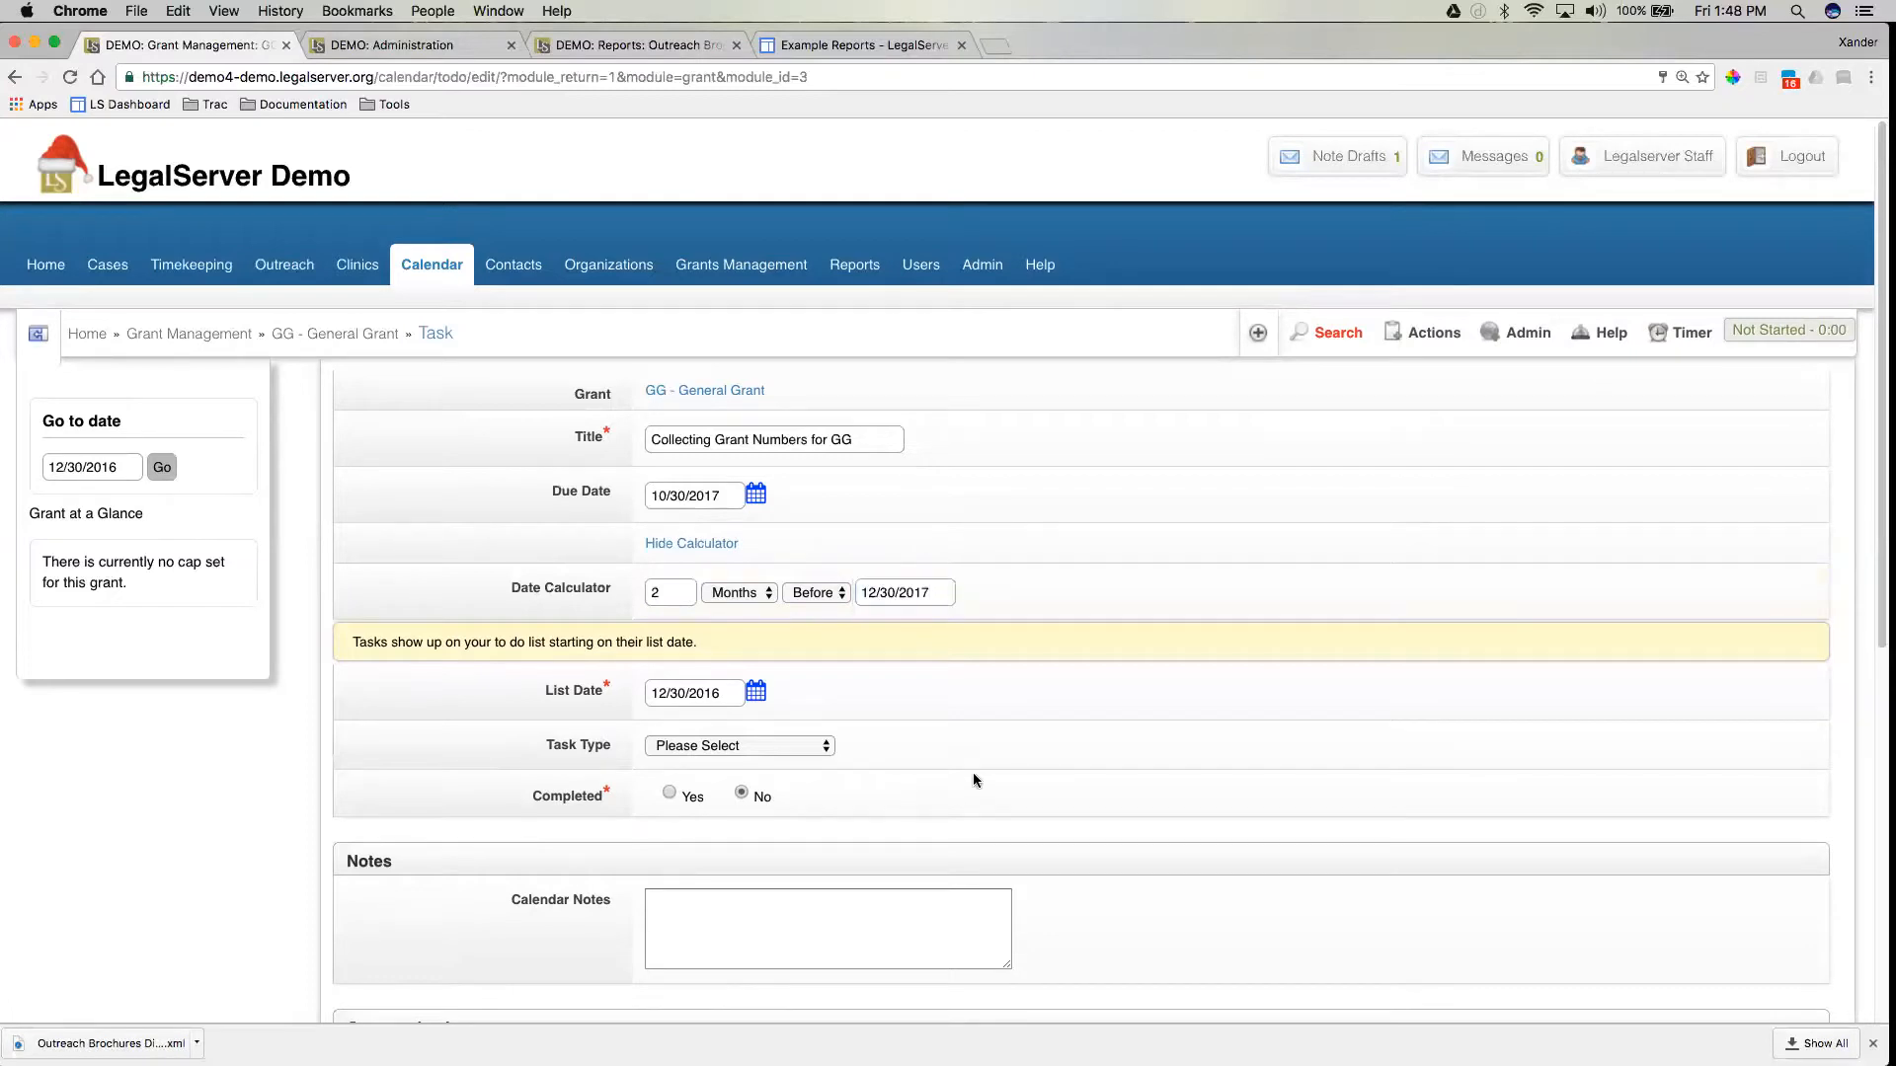
Set the task's list date to 09/15/2017 and its task type to Misc.
{"action": "double_click", "coordinate": [656, 694]}
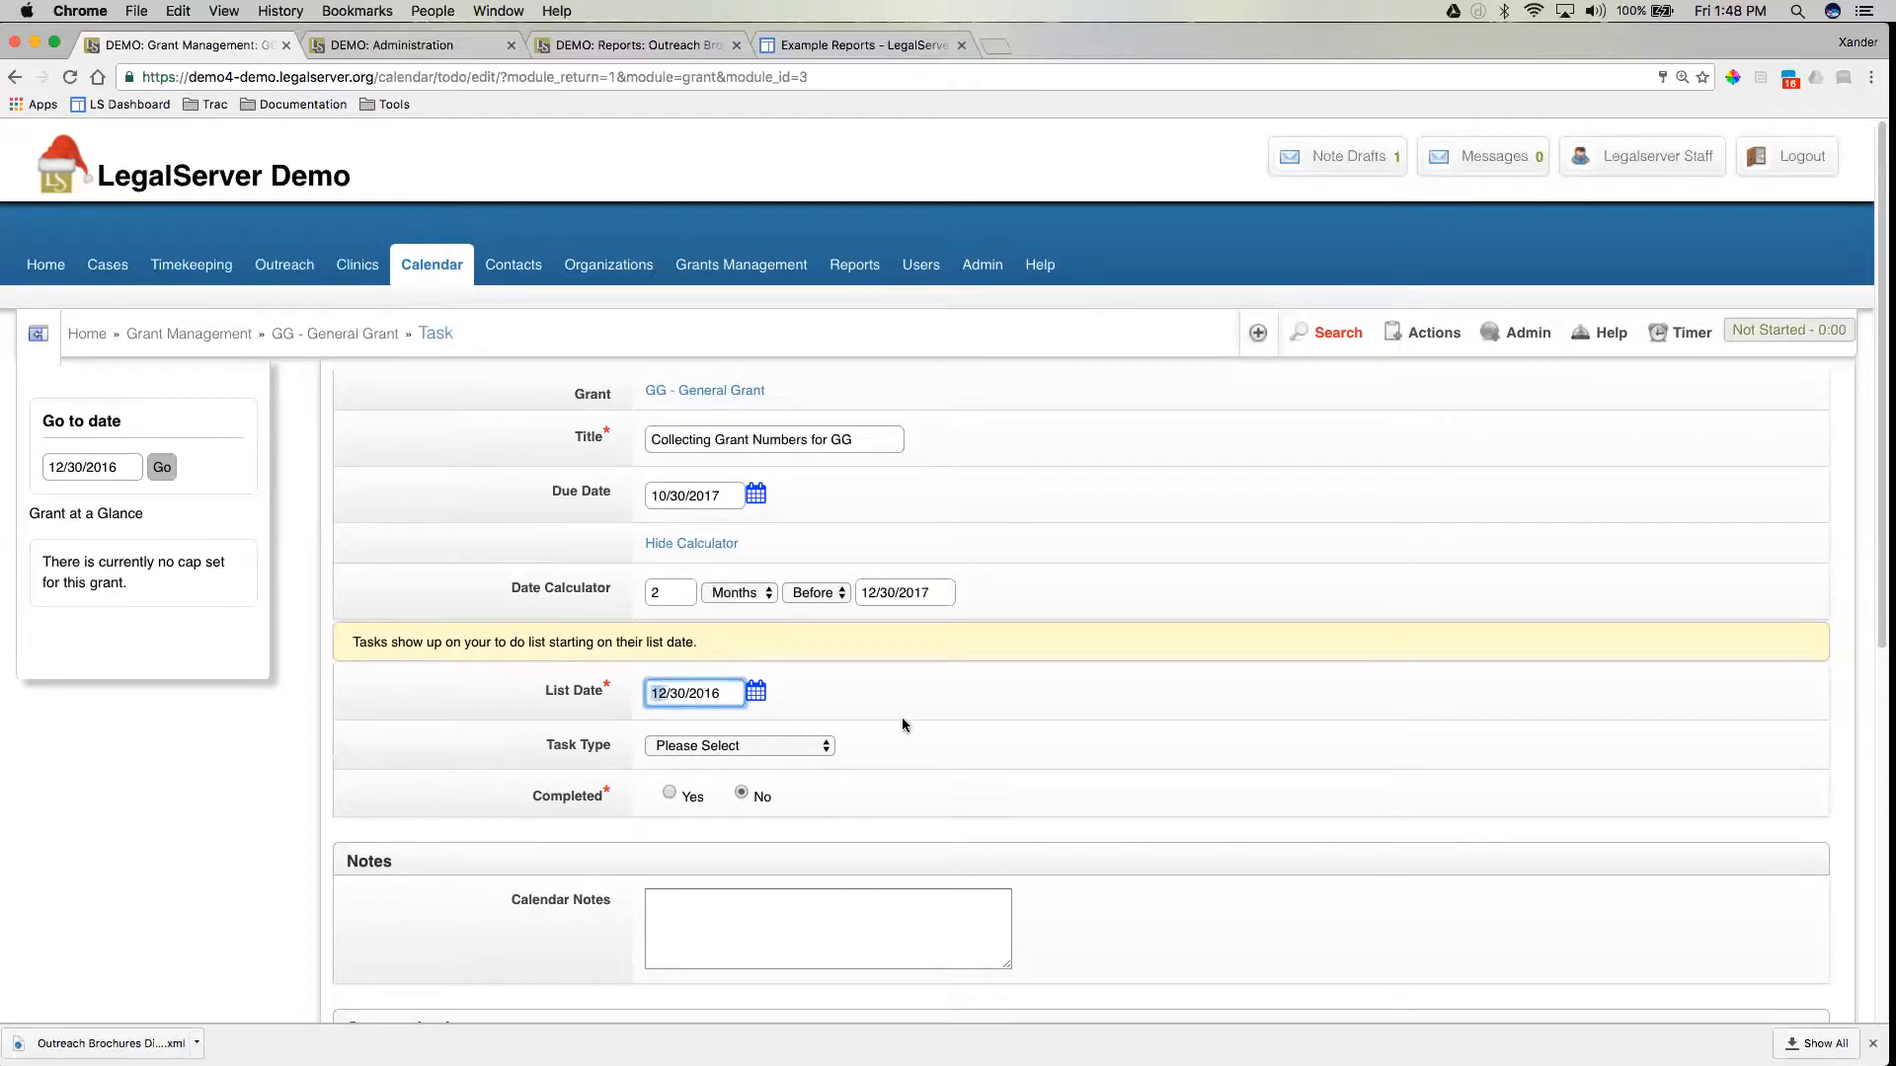
{"action": "type", "text": "9/"}
{"action": "key", "text": "shift+End"}
{"action": "key", "text": "BackSpace"}
{"action": "type", "text": "15/2017"}
{"action": "left_click", "coordinate": [962, 776]}
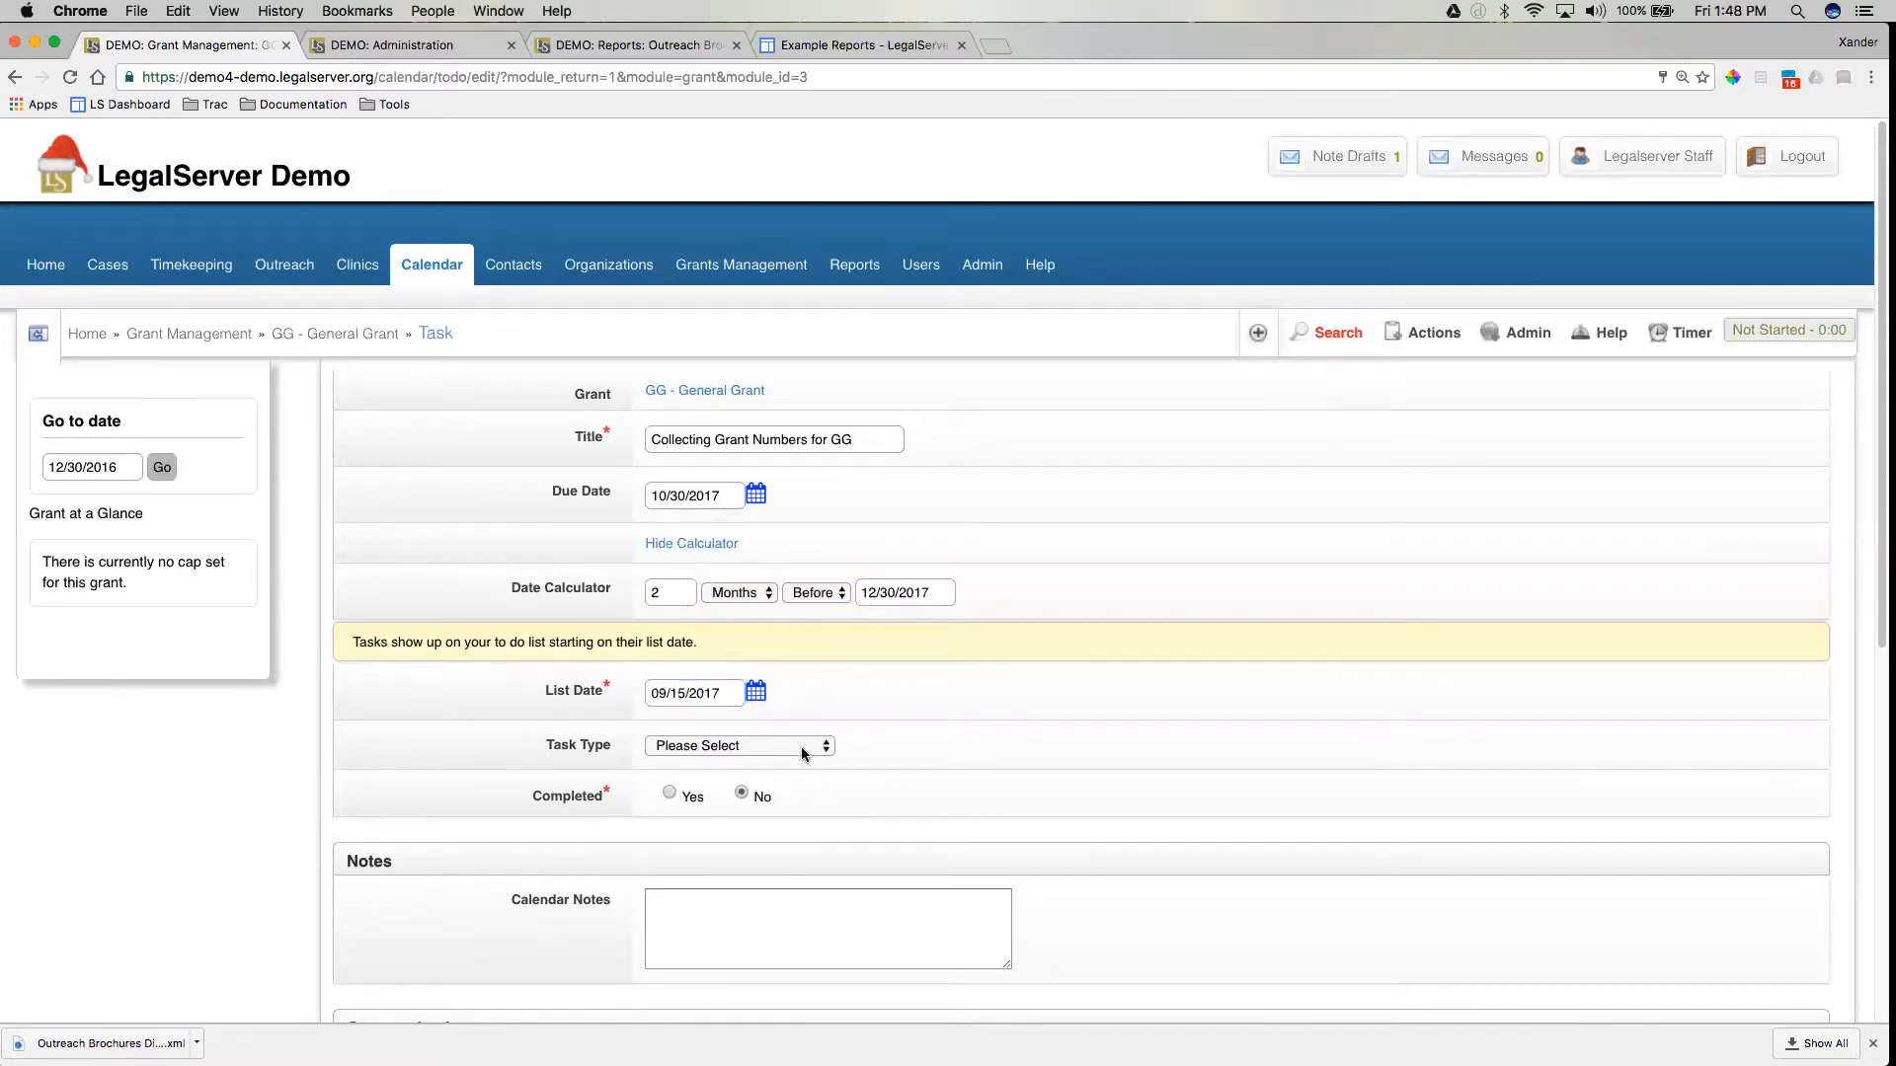
{"action": "left_click", "coordinate": [802, 746]}
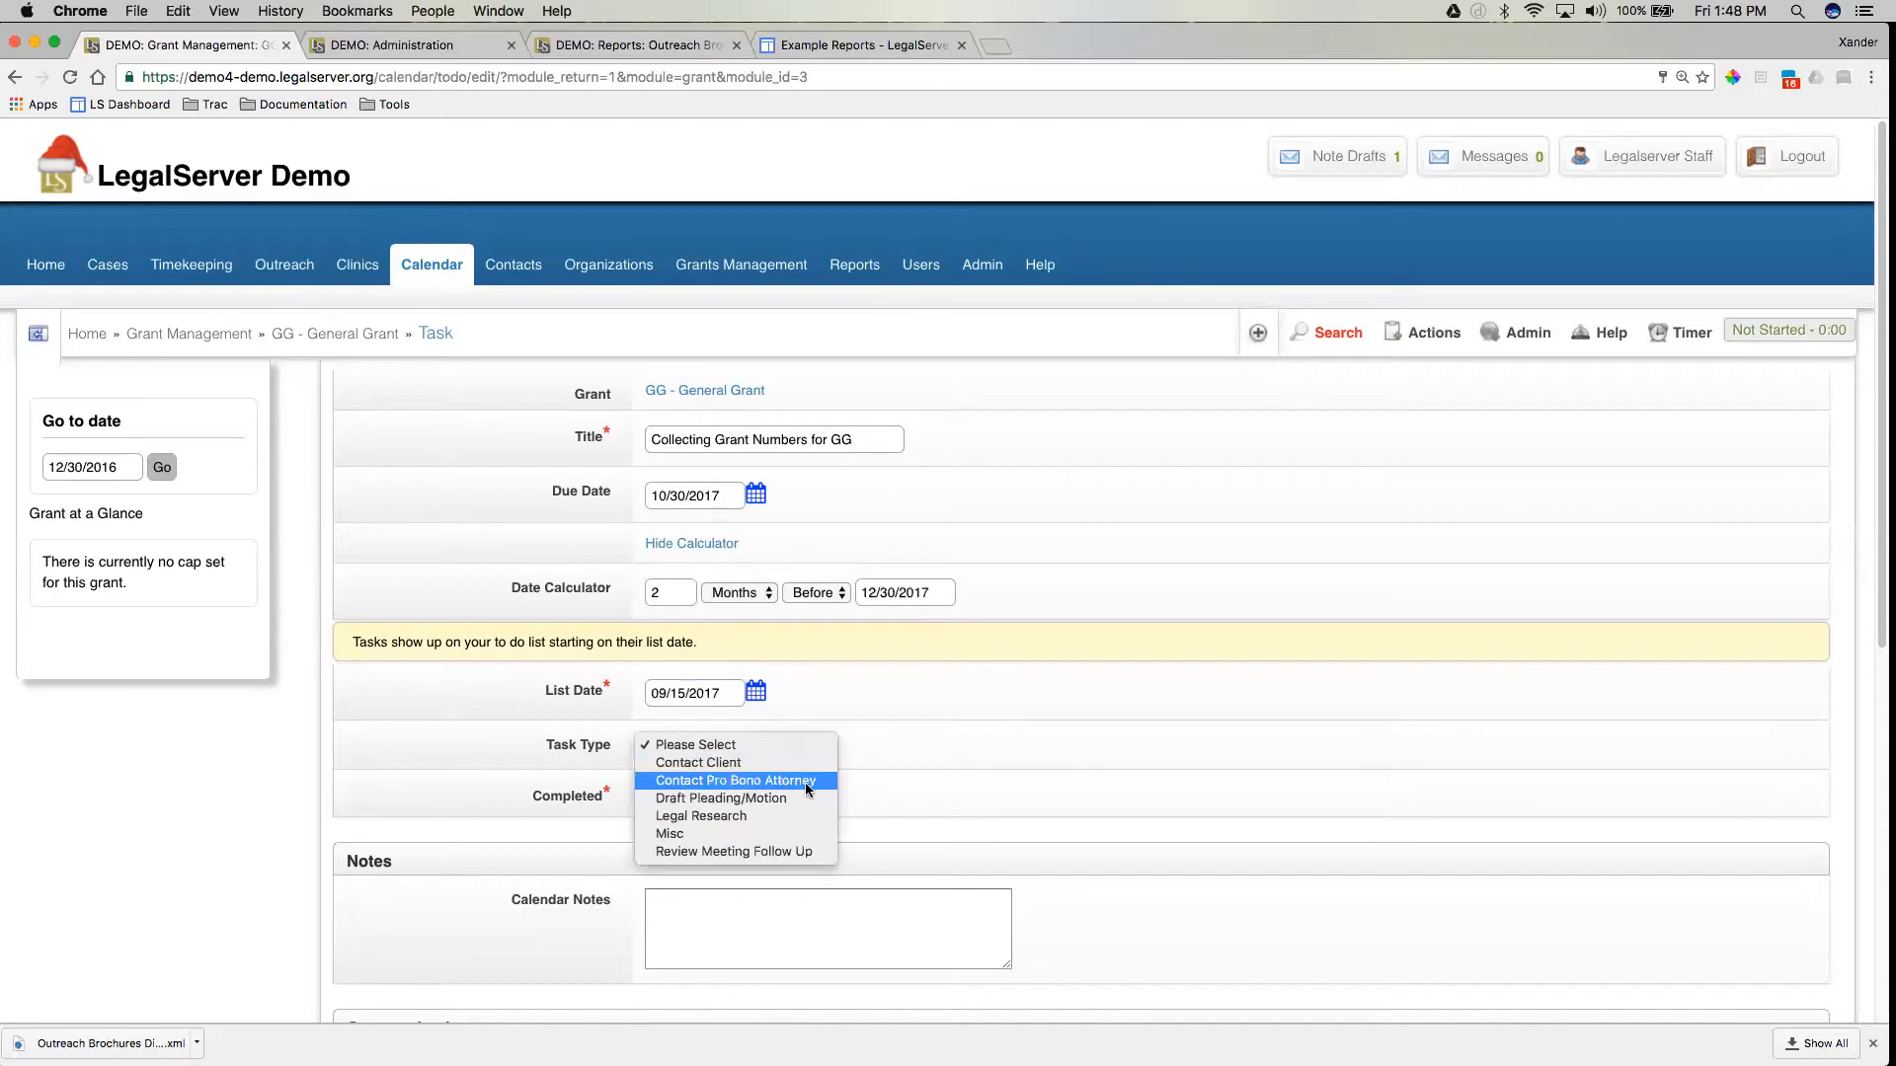
{"action": "left_click", "coordinate": [792, 833]}
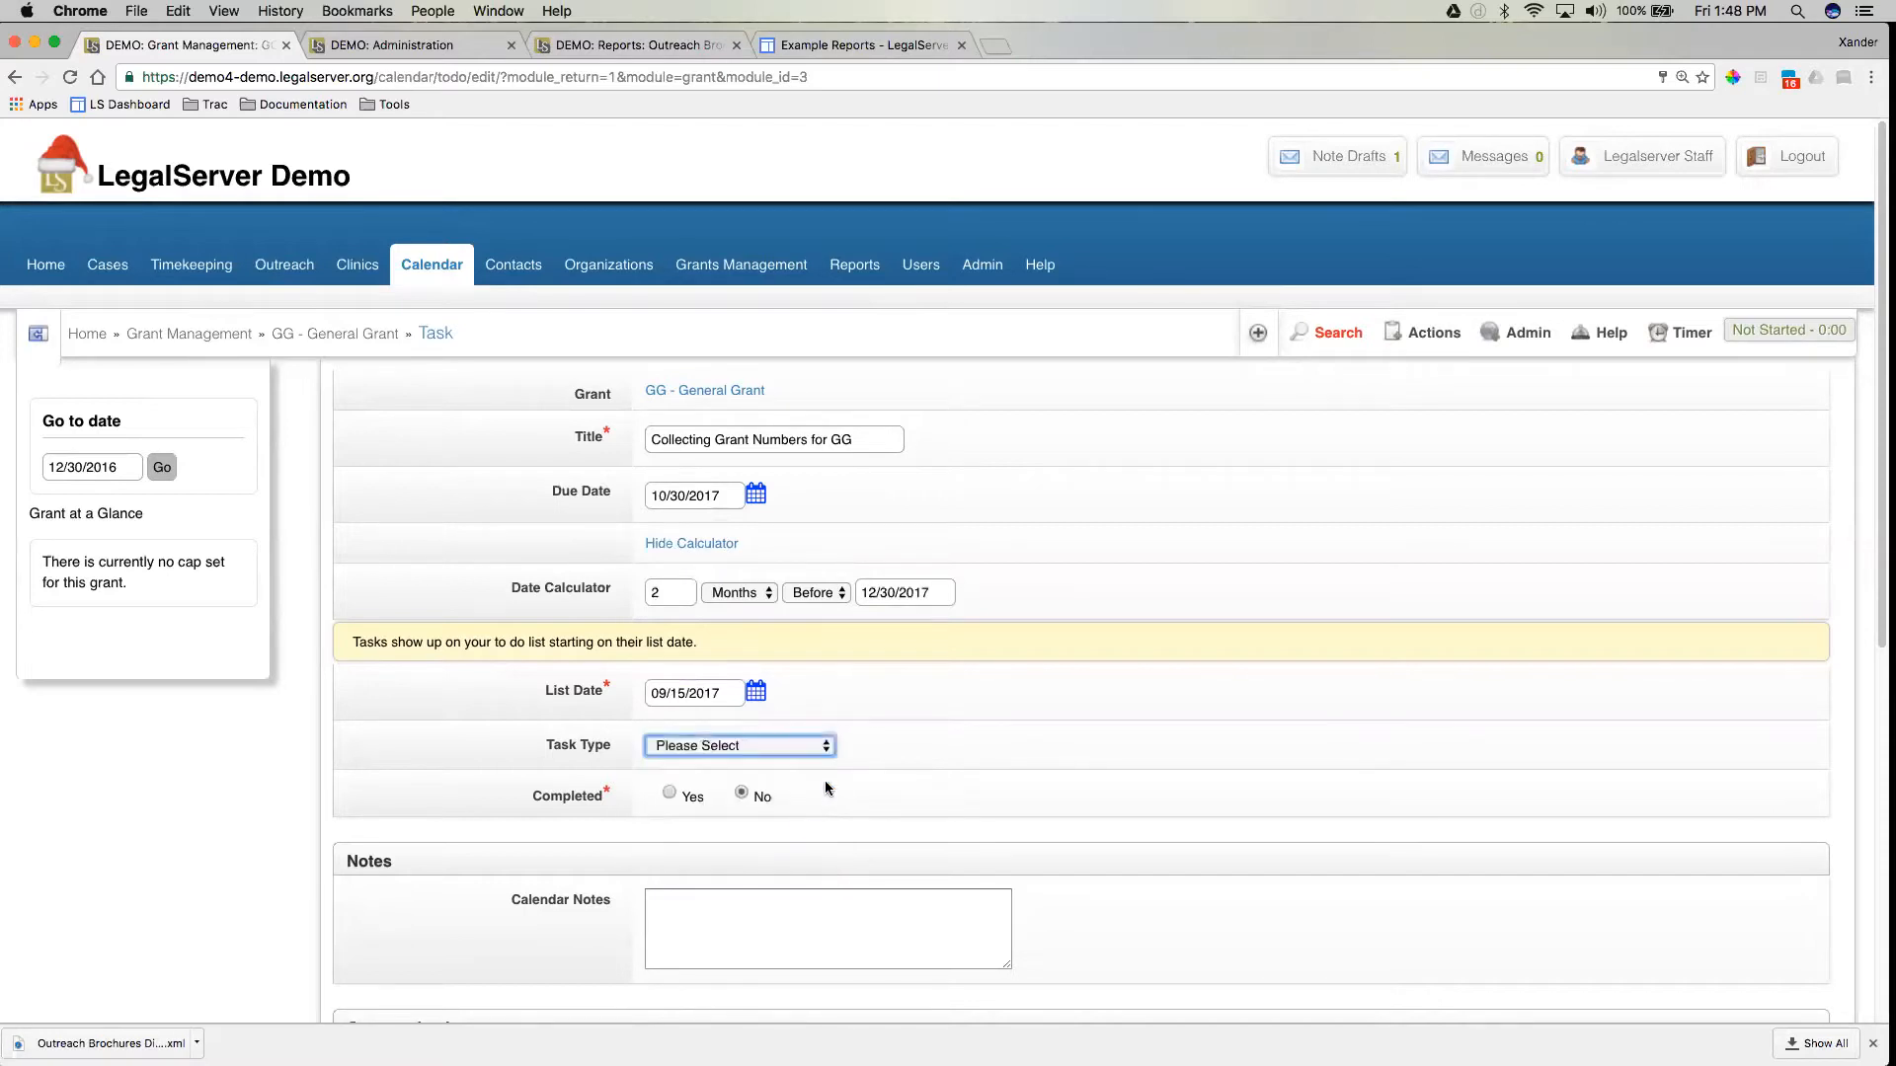
{"action": "scroll", "coordinate": [869, 829], "scroll_direction": "down", "scroll_amount": 1}
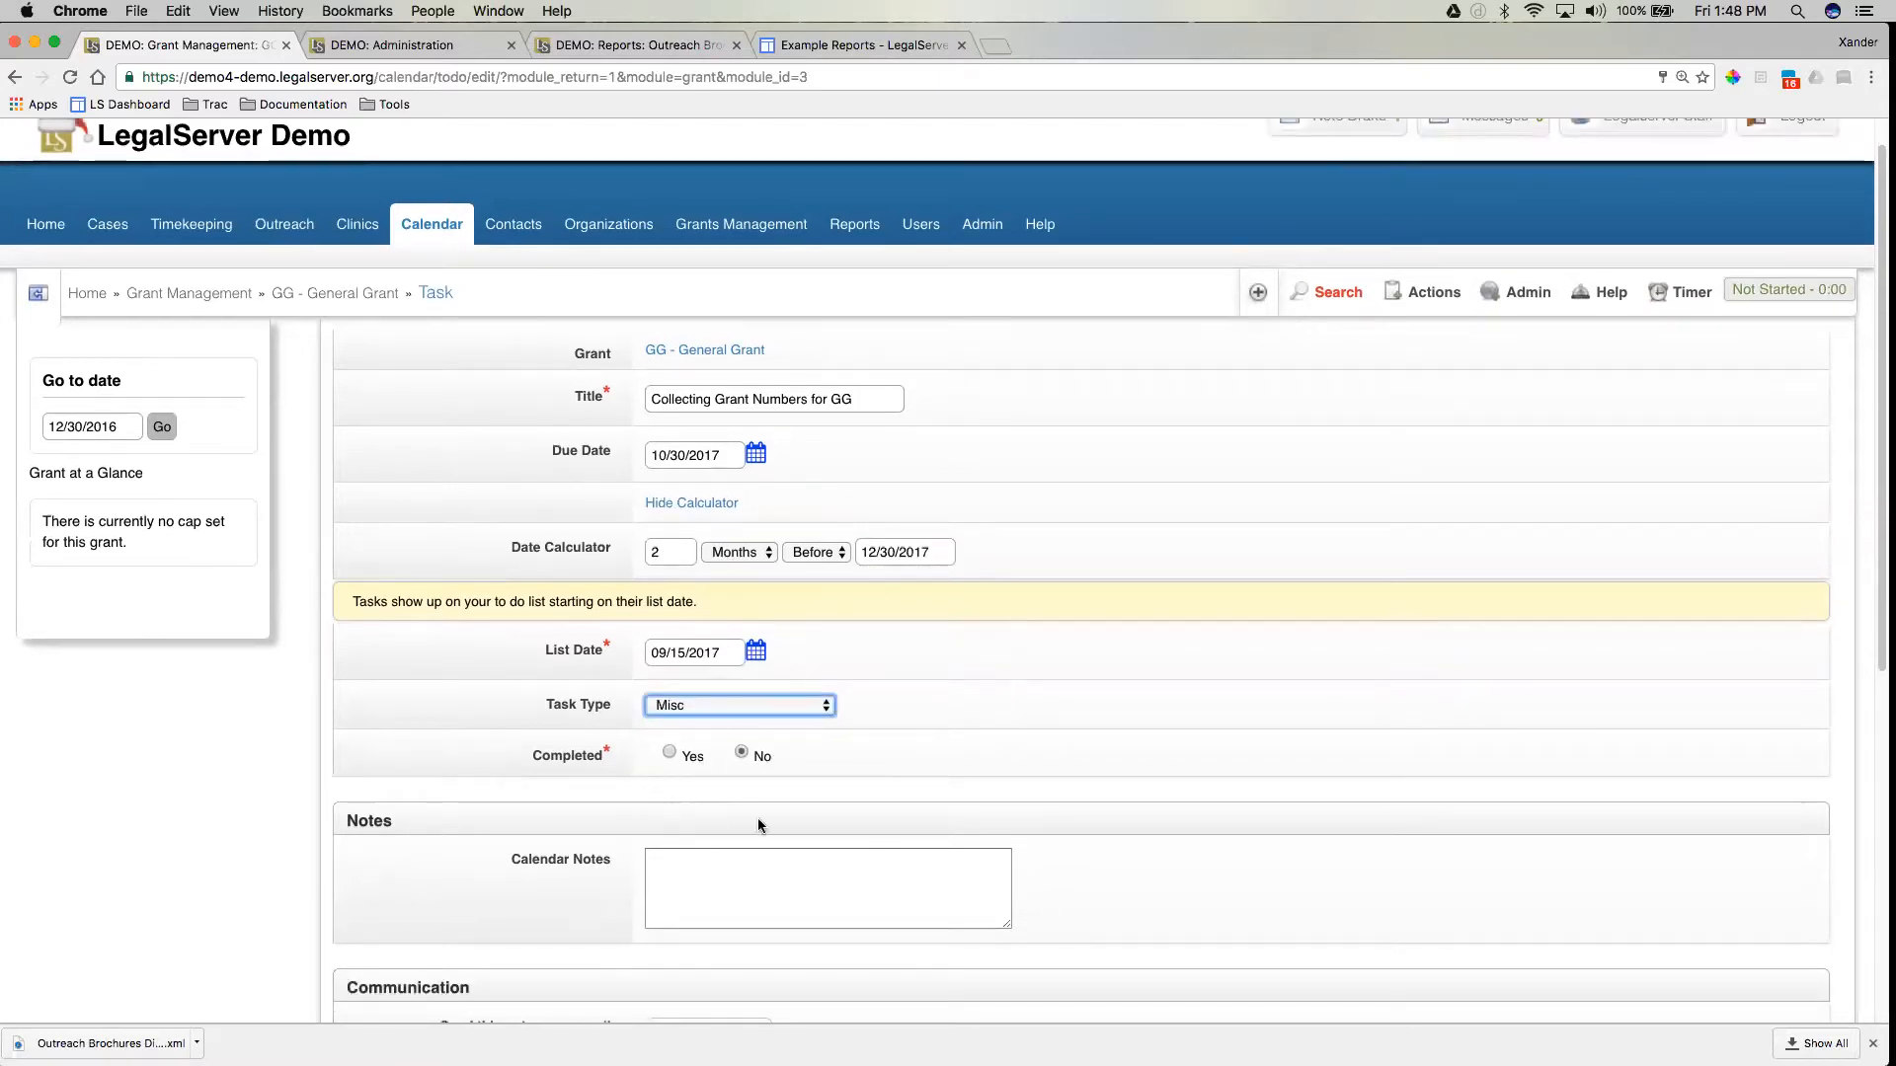
Examine the task's calendar notes, email recipient, assigned user and reminder options, leaving the reminder off.
{"action": "scroll", "coordinate": [916, 801], "scroll_direction": "down", "scroll_amount": 5}
{"action": "left_click", "coordinate": [768, 521]}
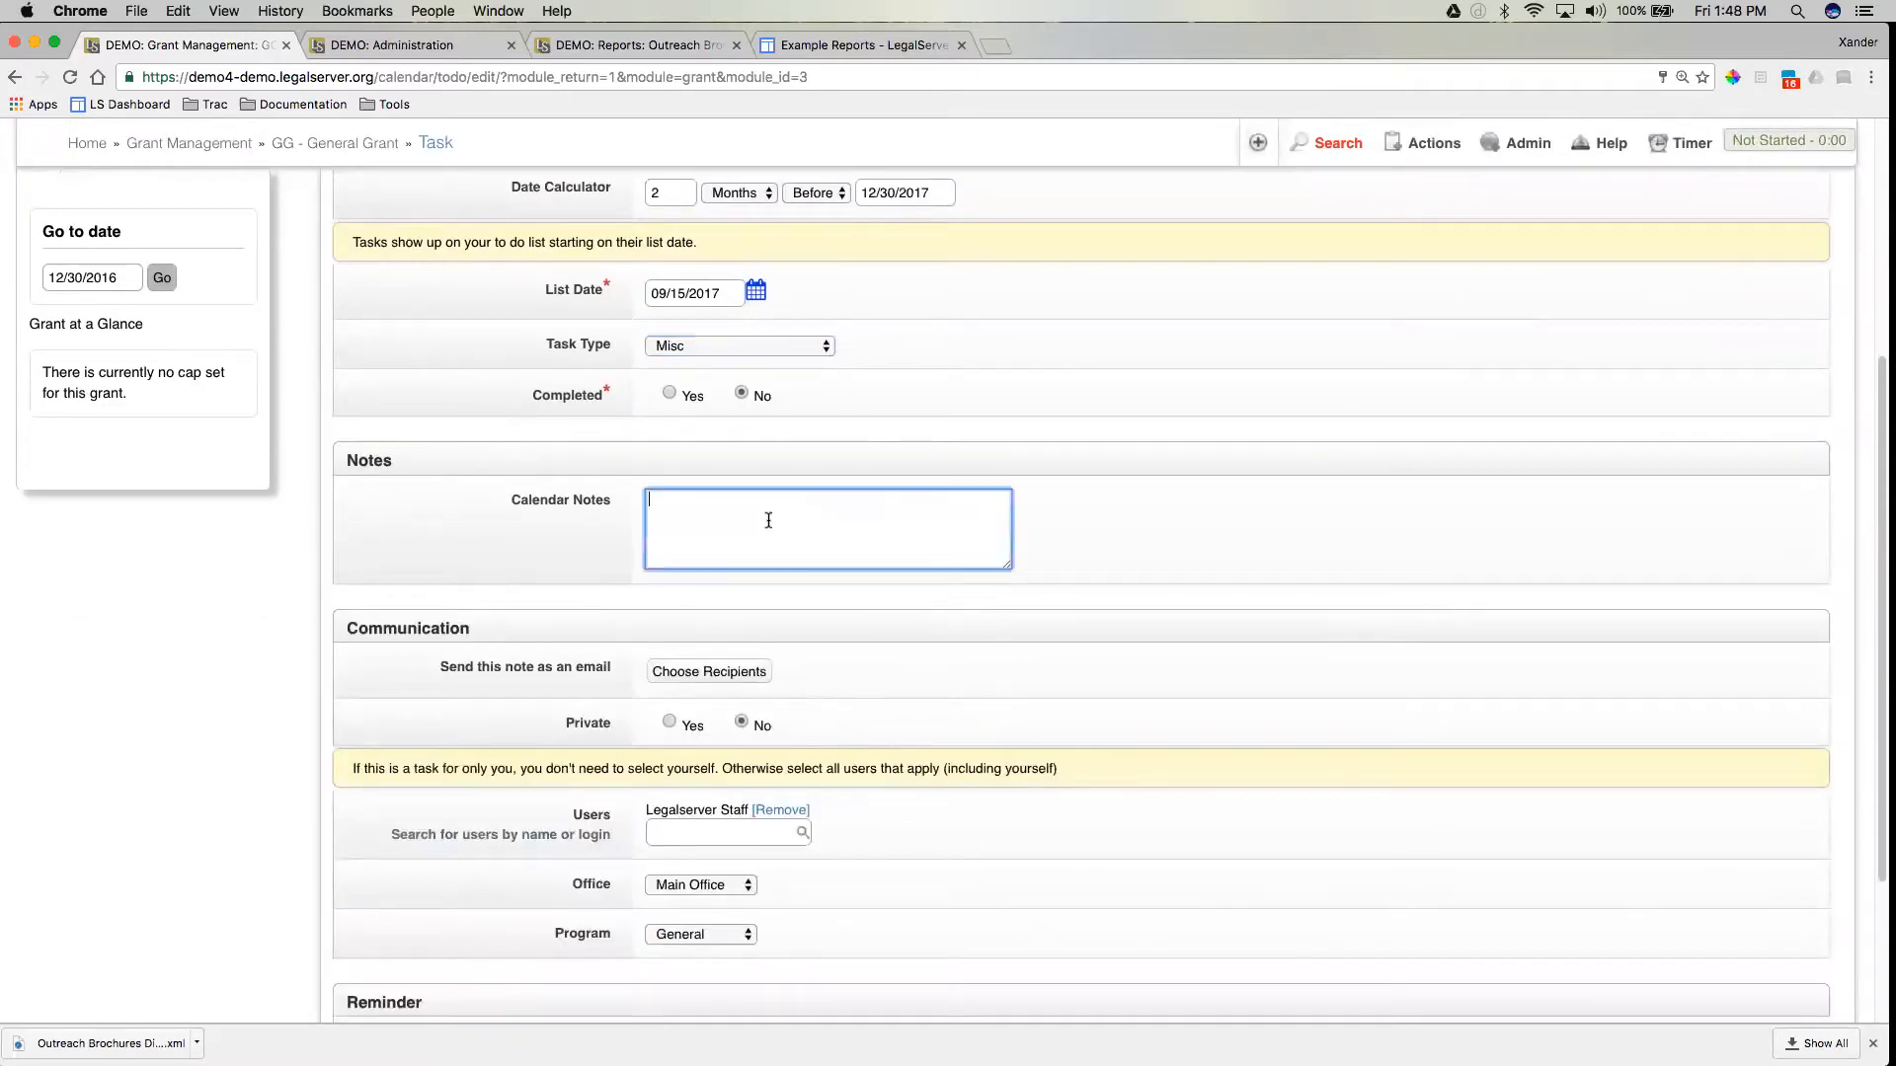
{"action": "left_click", "coordinate": [750, 679]}
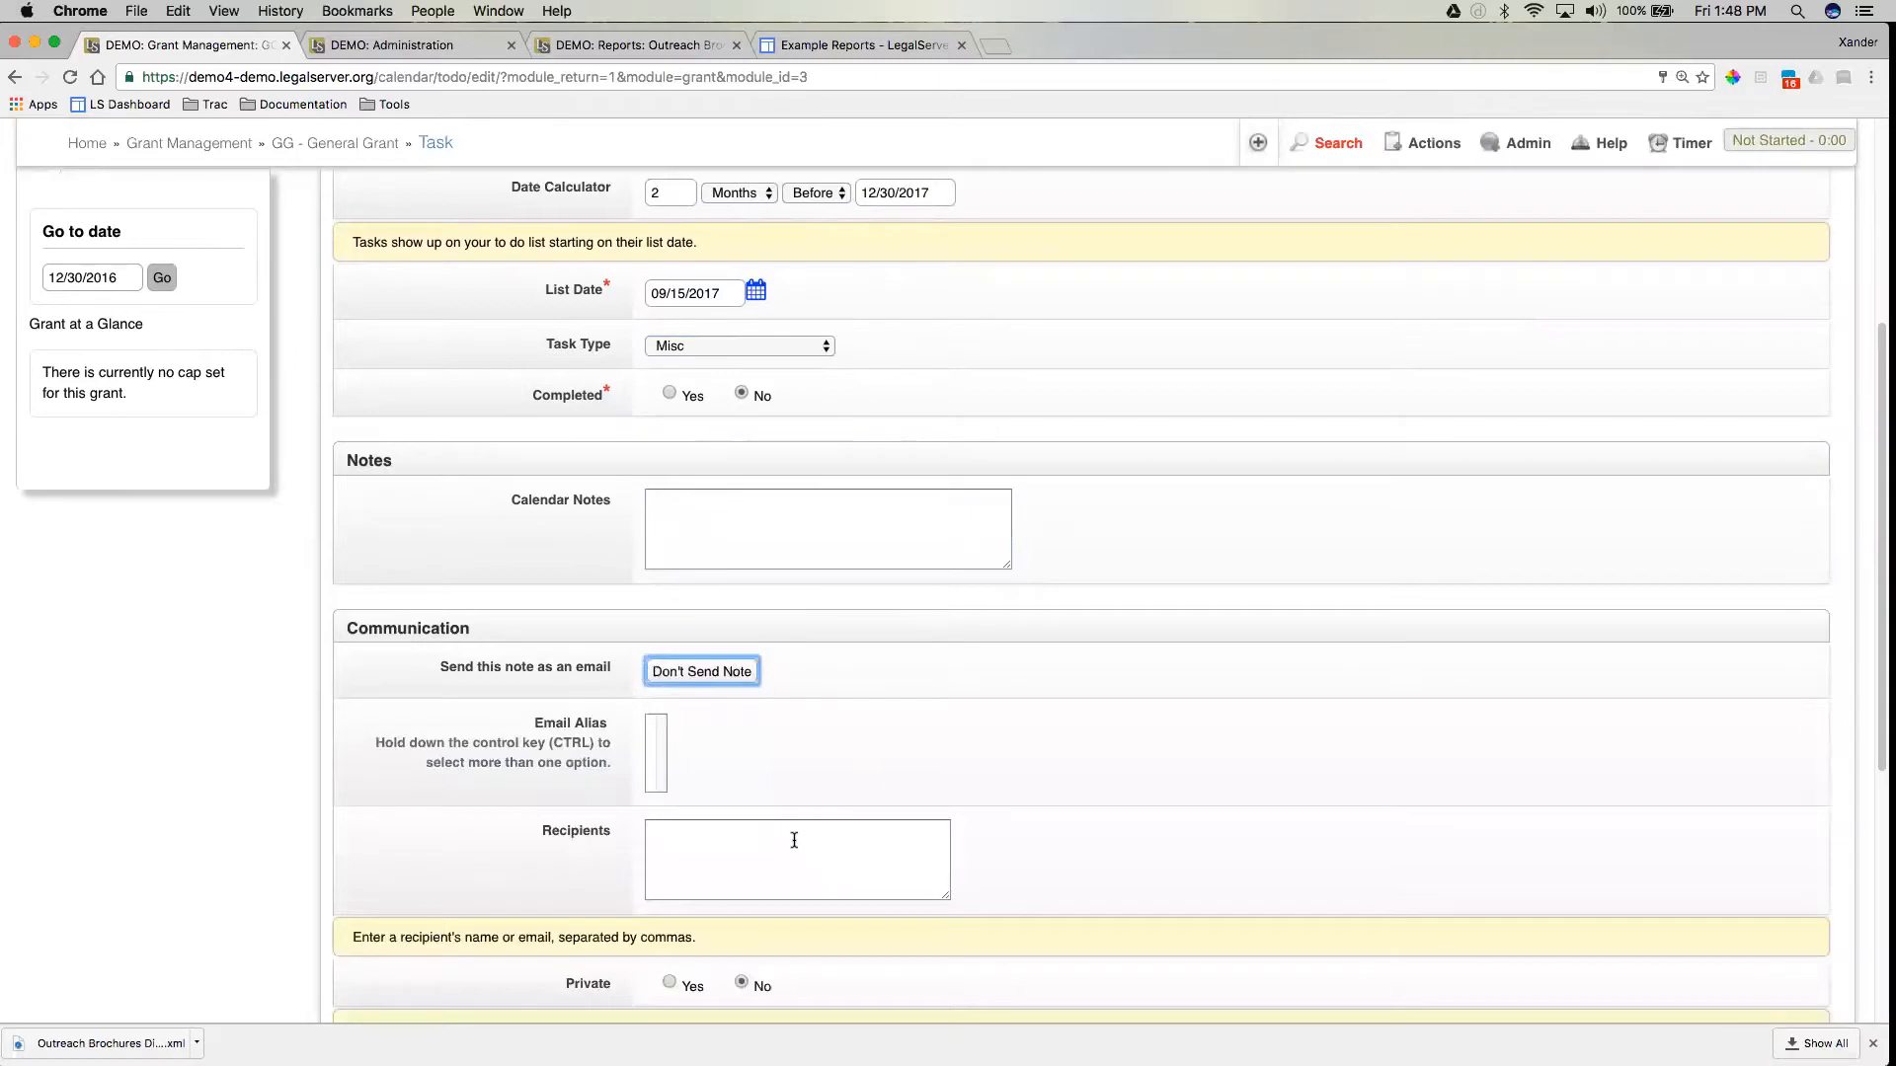
{"action": "left_click", "coordinate": [729, 681]}
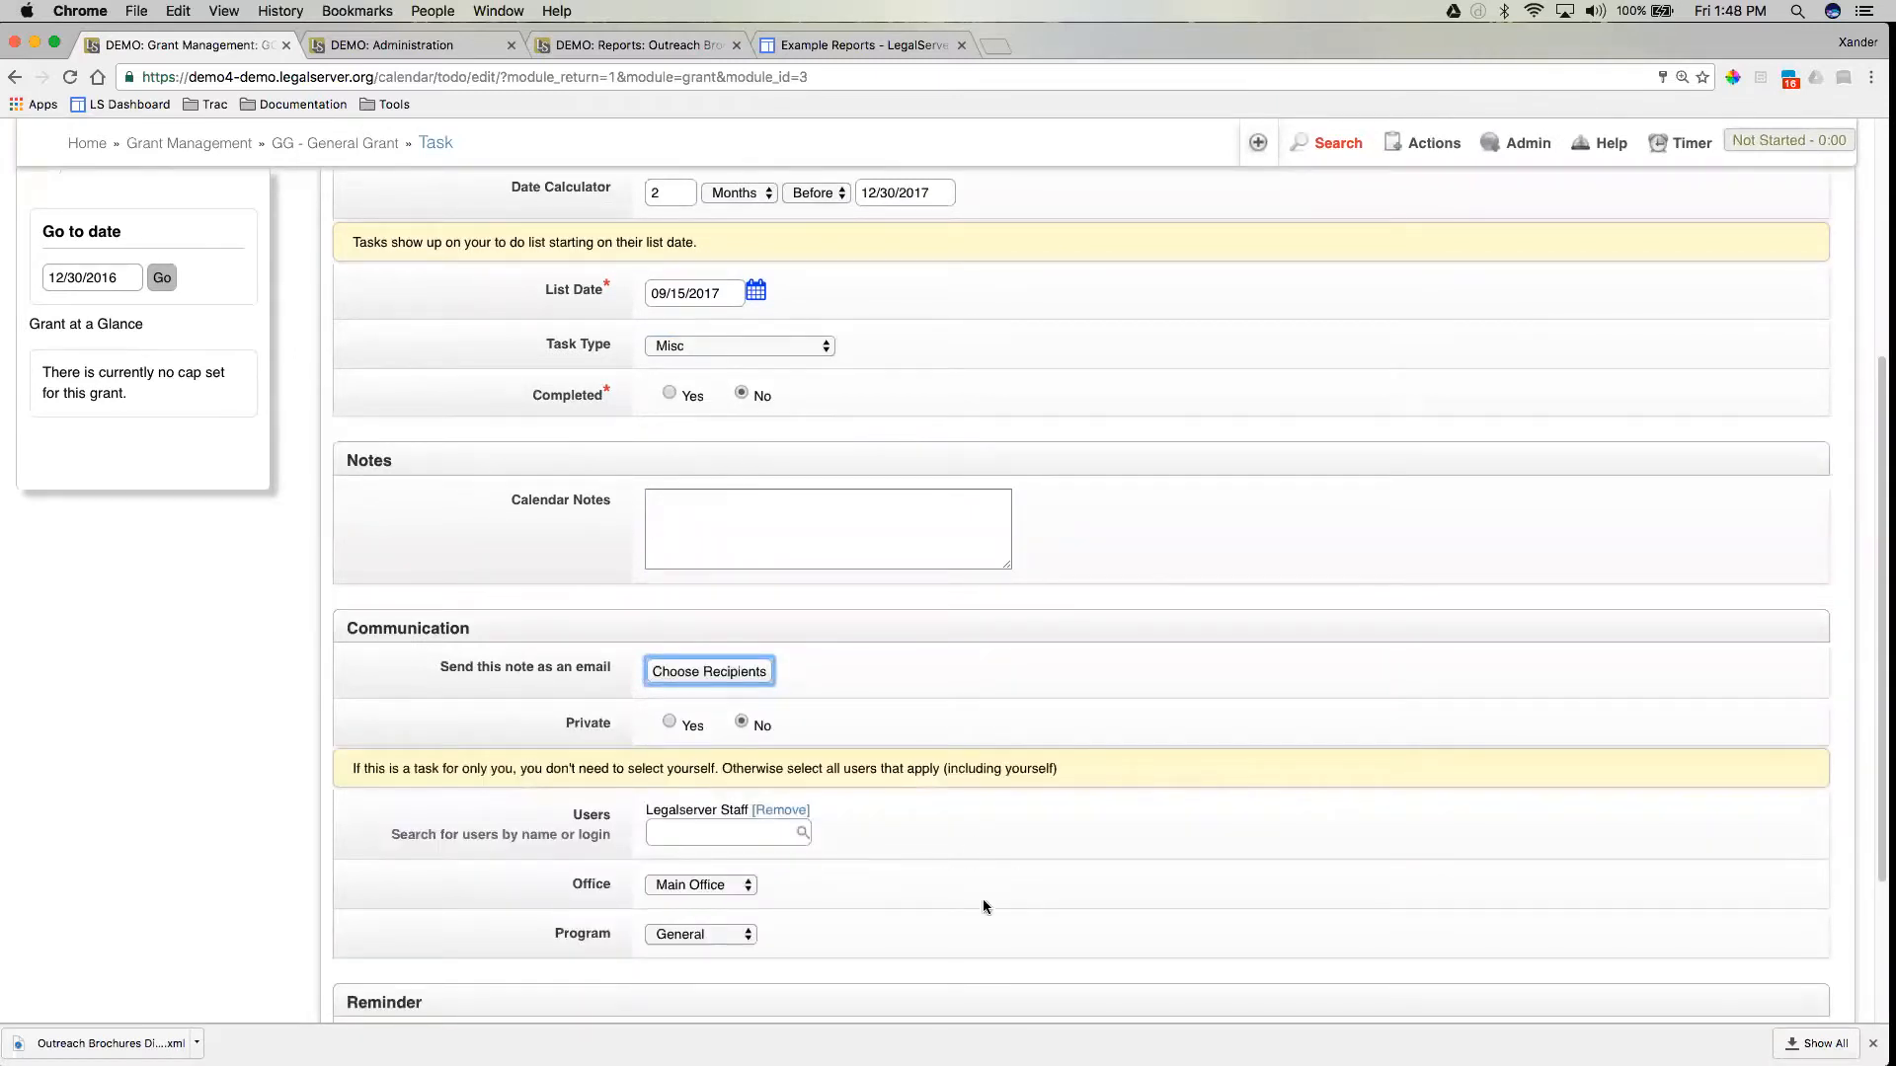
{"action": "scroll", "coordinate": [983, 900], "scroll_direction": "down", "scroll_amount": 5}
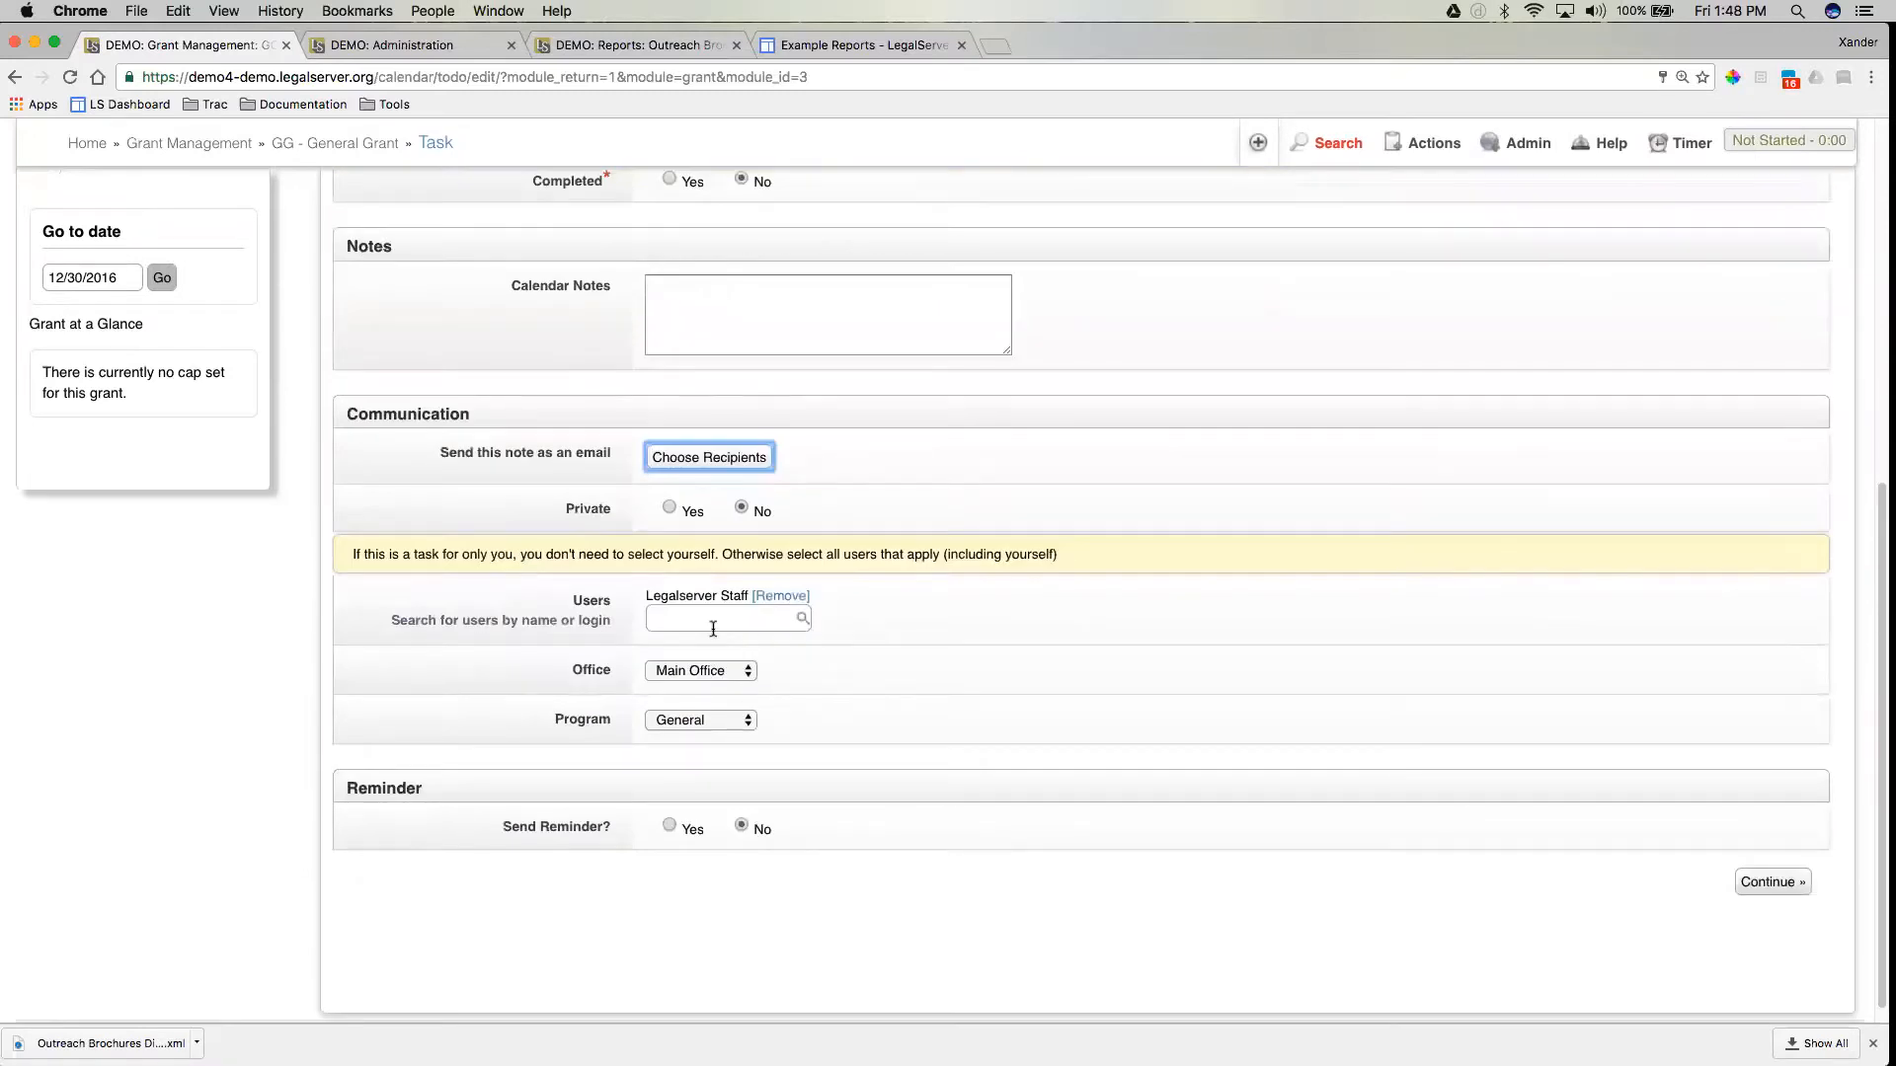
{"action": "left_click", "coordinate": [713, 629]}
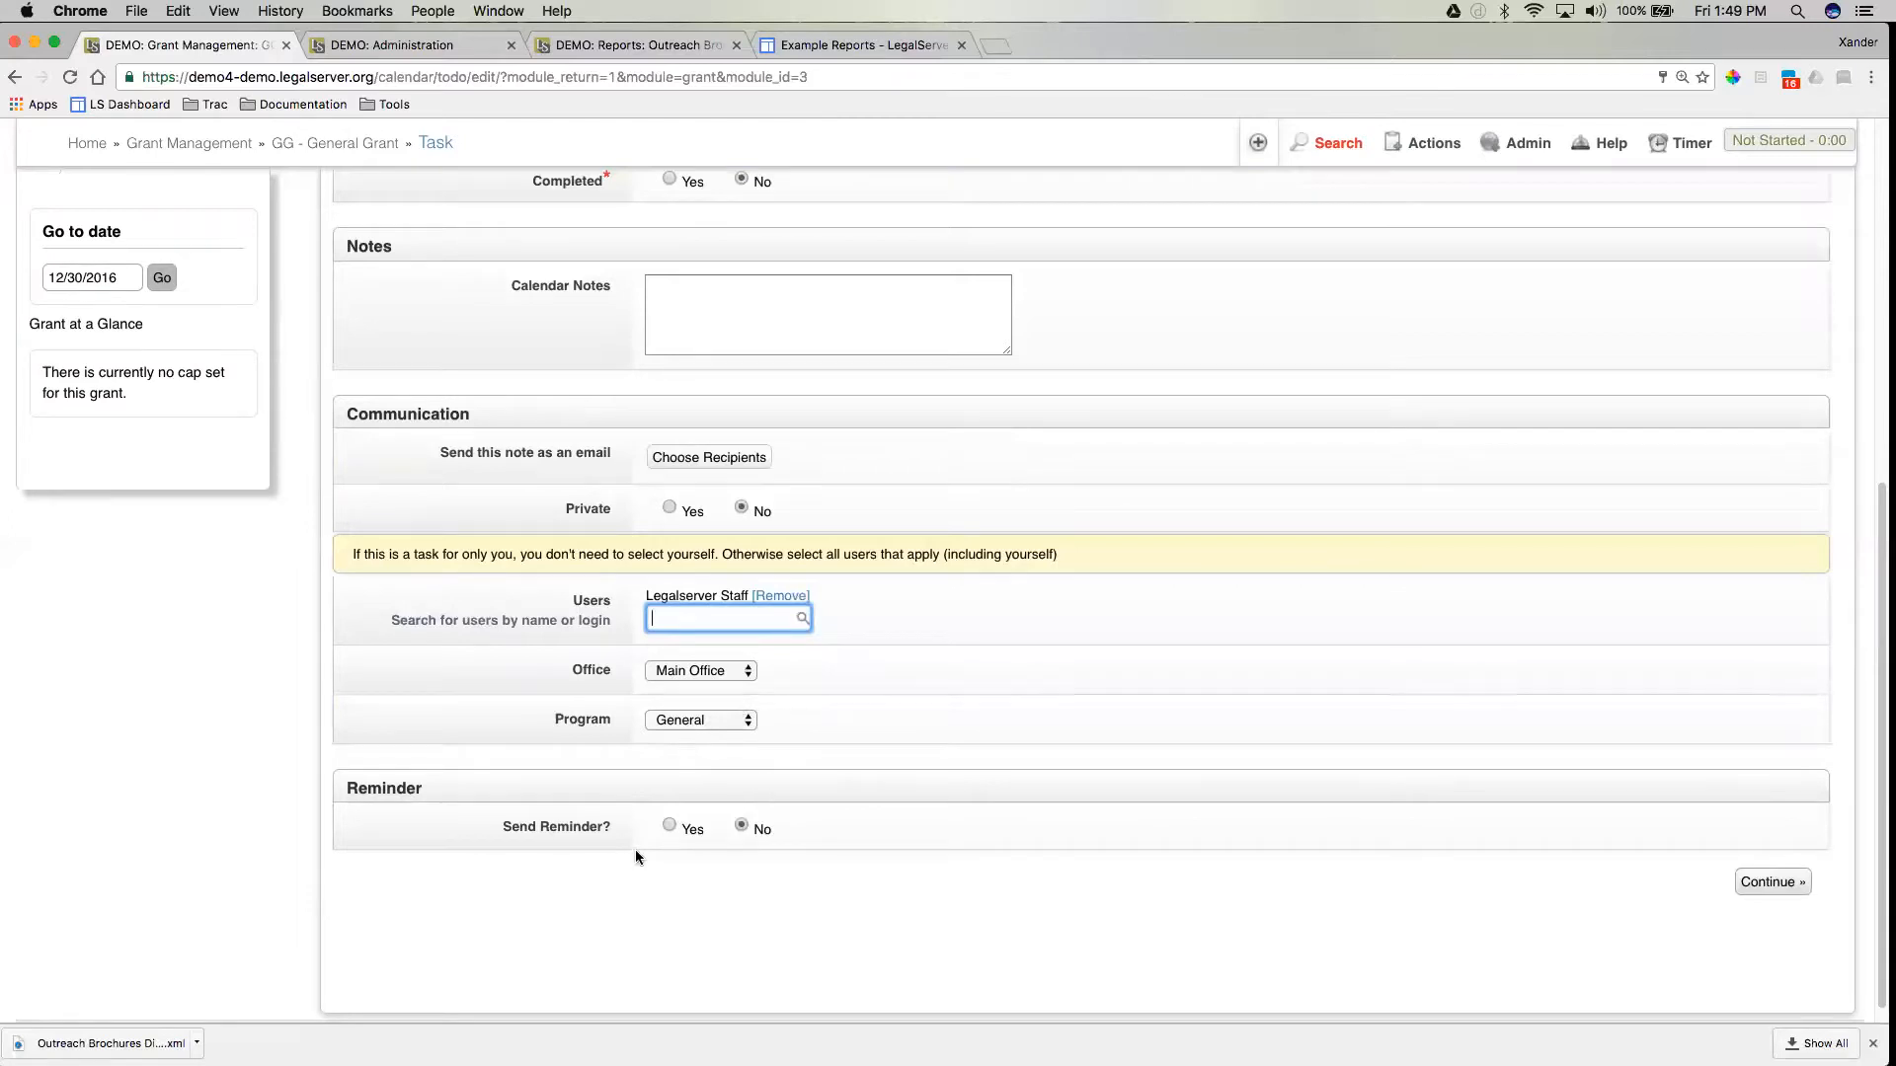
{"action": "left_click", "coordinate": [668, 827]}
{"action": "scroll", "coordinate": [770, 849], "scroll_direction": "down", "scroll_amount": 4}
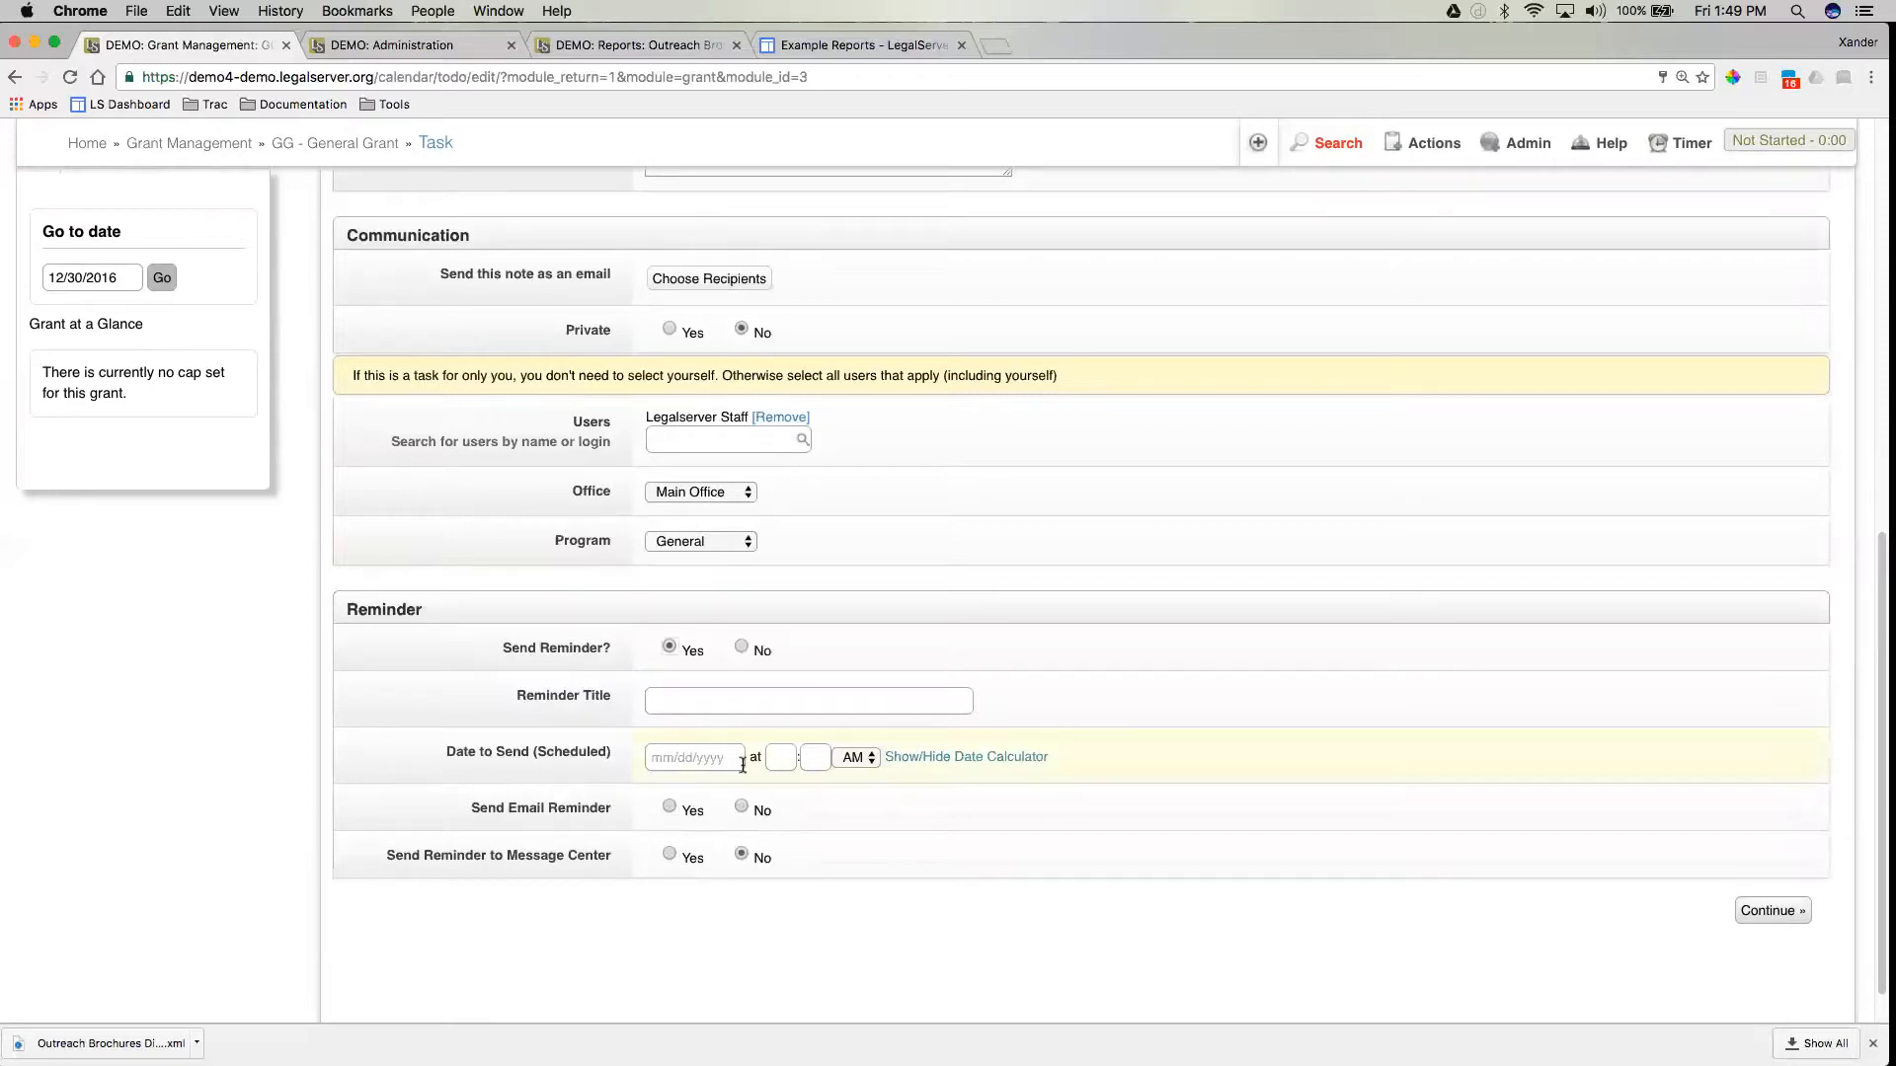
{"action": "left_click", "coordinate": [741, 646]}
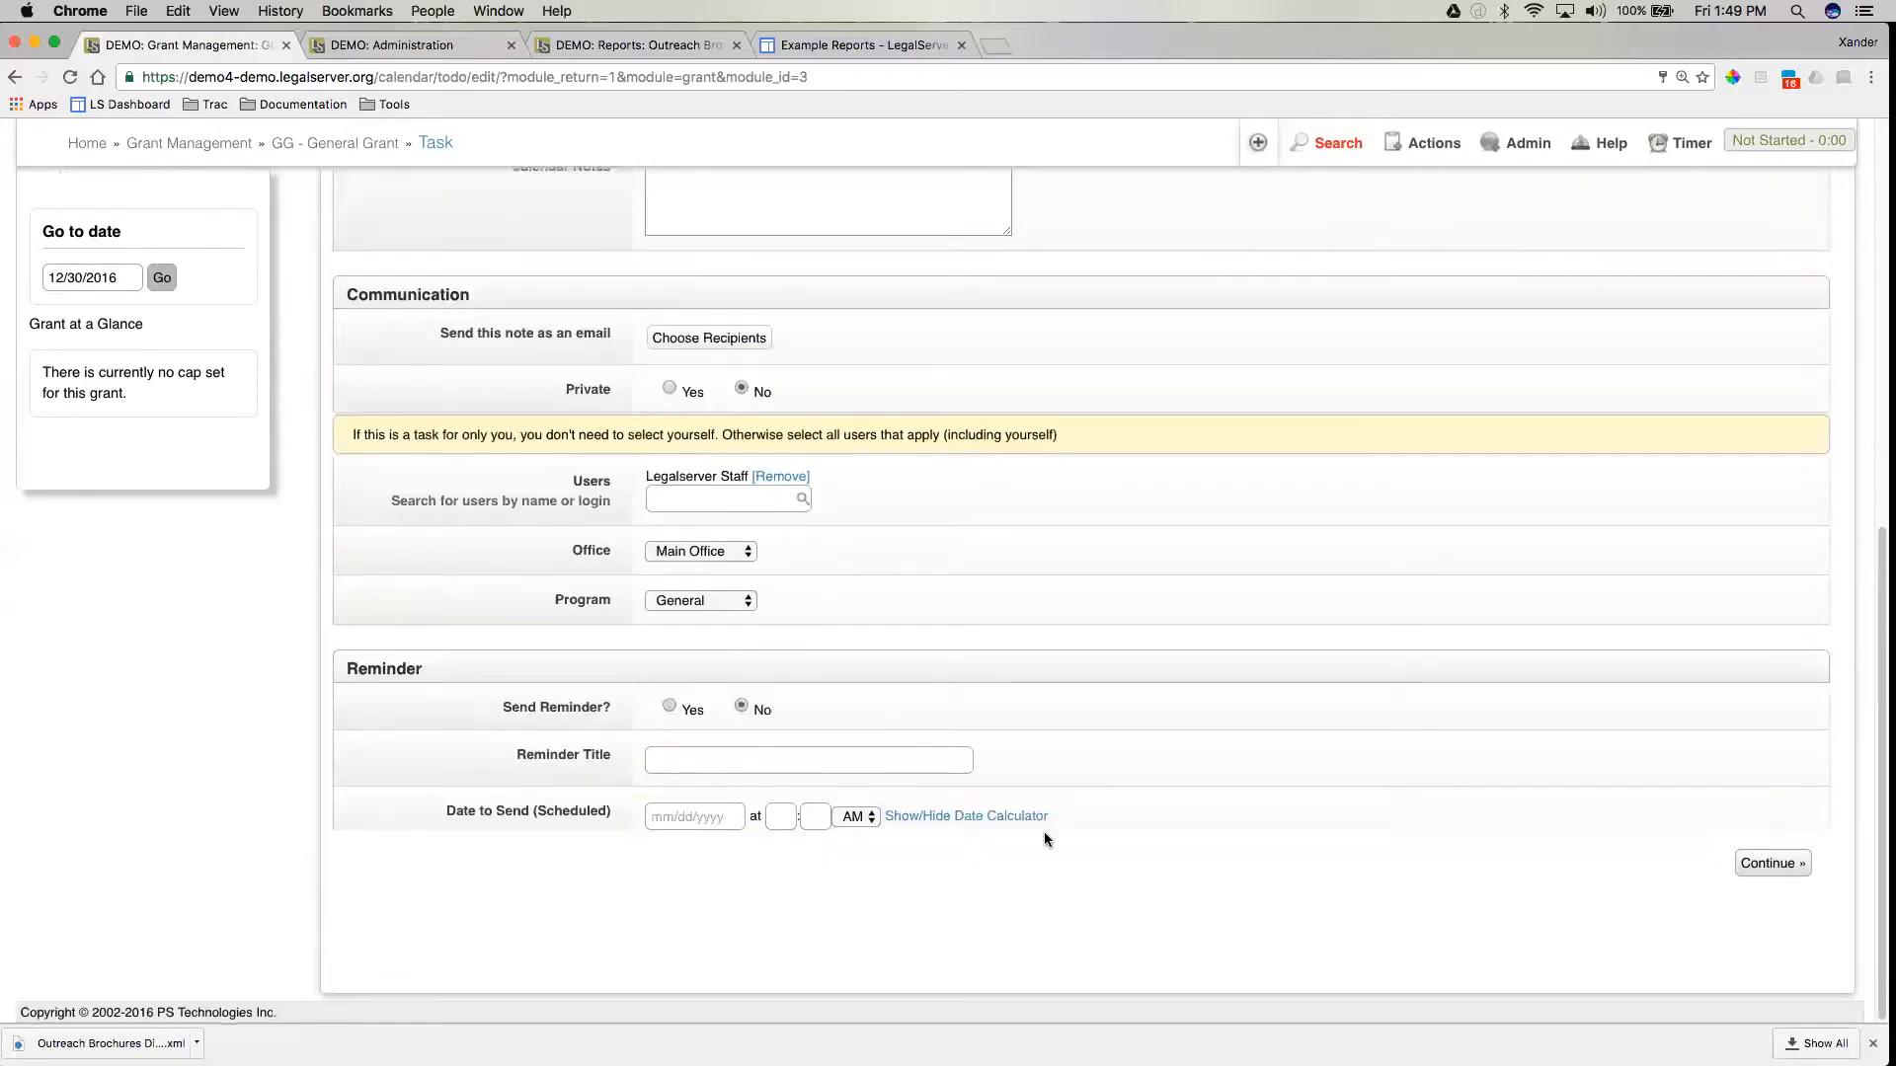
Save the task and check the General Grant's tasks and deadlines list.
{"action": "left_click", "coordinate": [1761, 863]}
{"action": "scroll", "coordinate": [1185, 879], "scroll_direction": "down", "scroll_amount": 5}
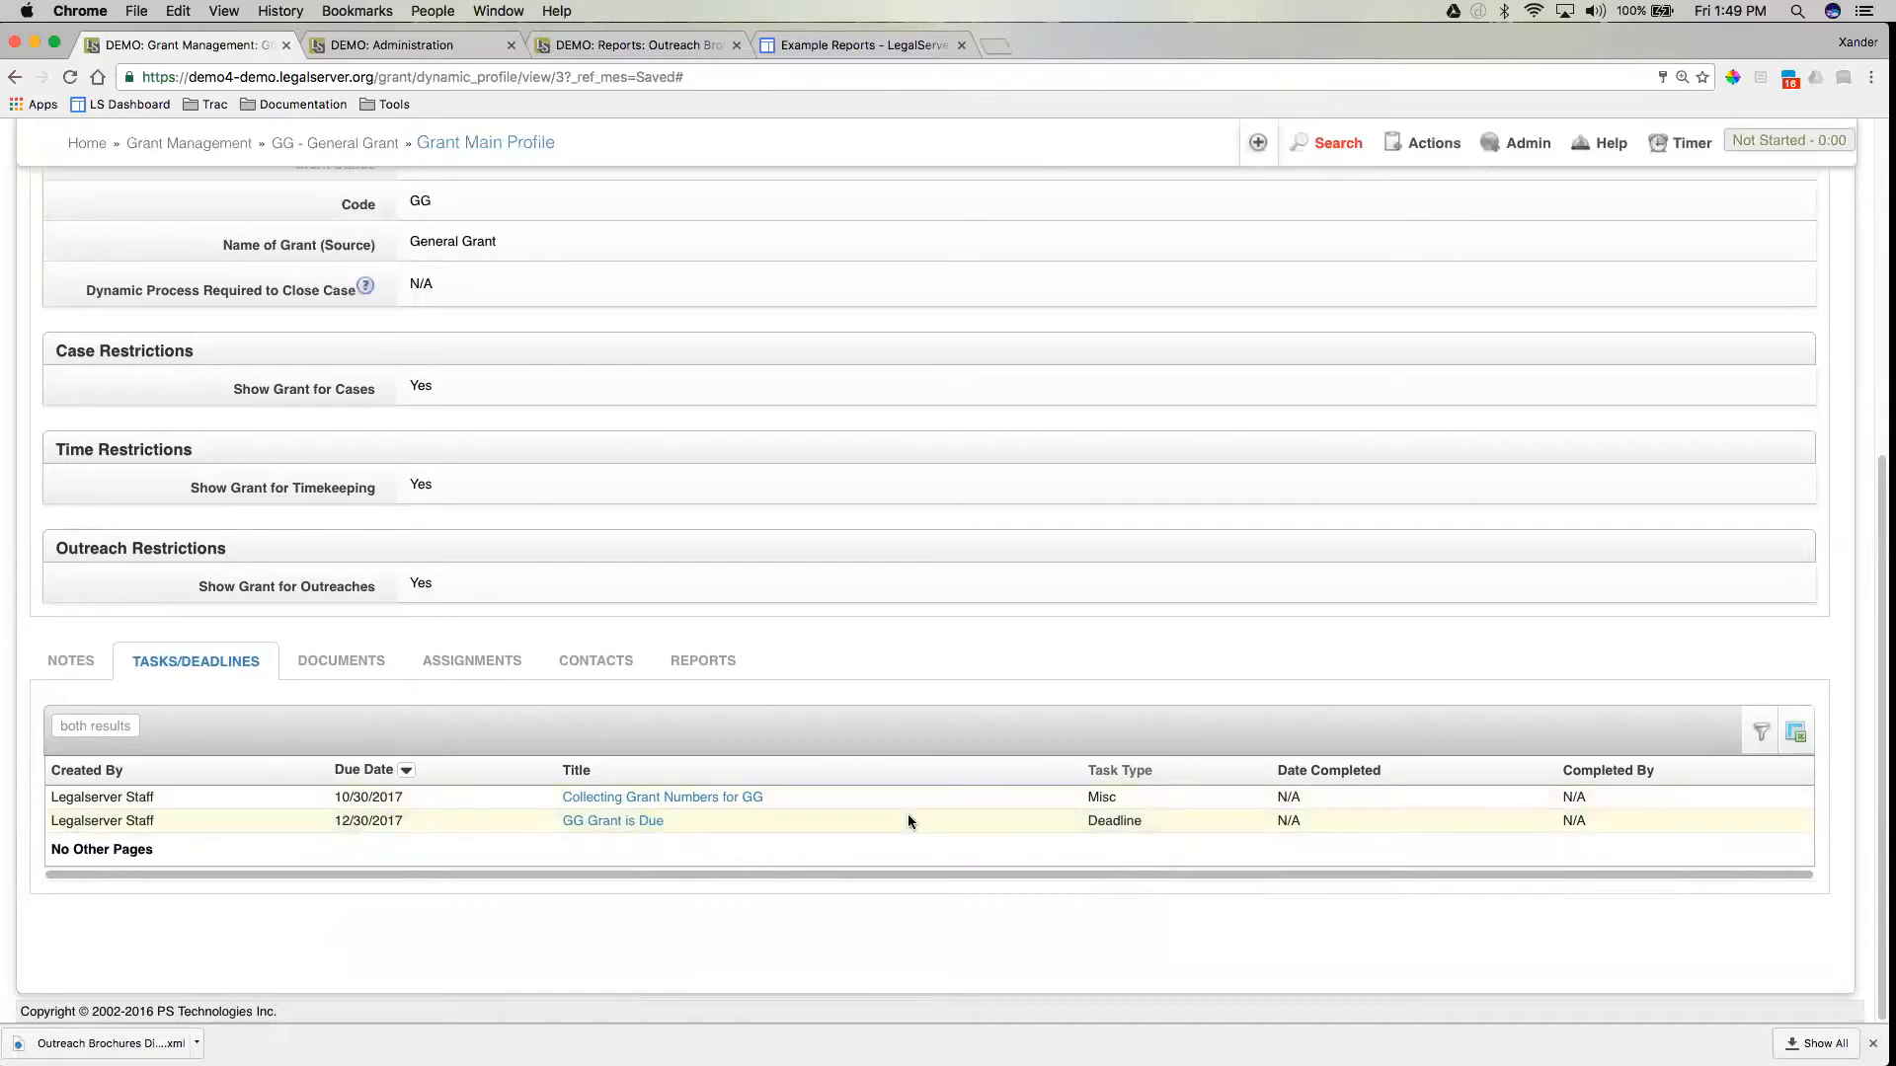
Start a new scheduling event for the General Grant titled "GG Award Date" with the type General.
{"action": "mouse_move", "coordinate": [1444, 167]}
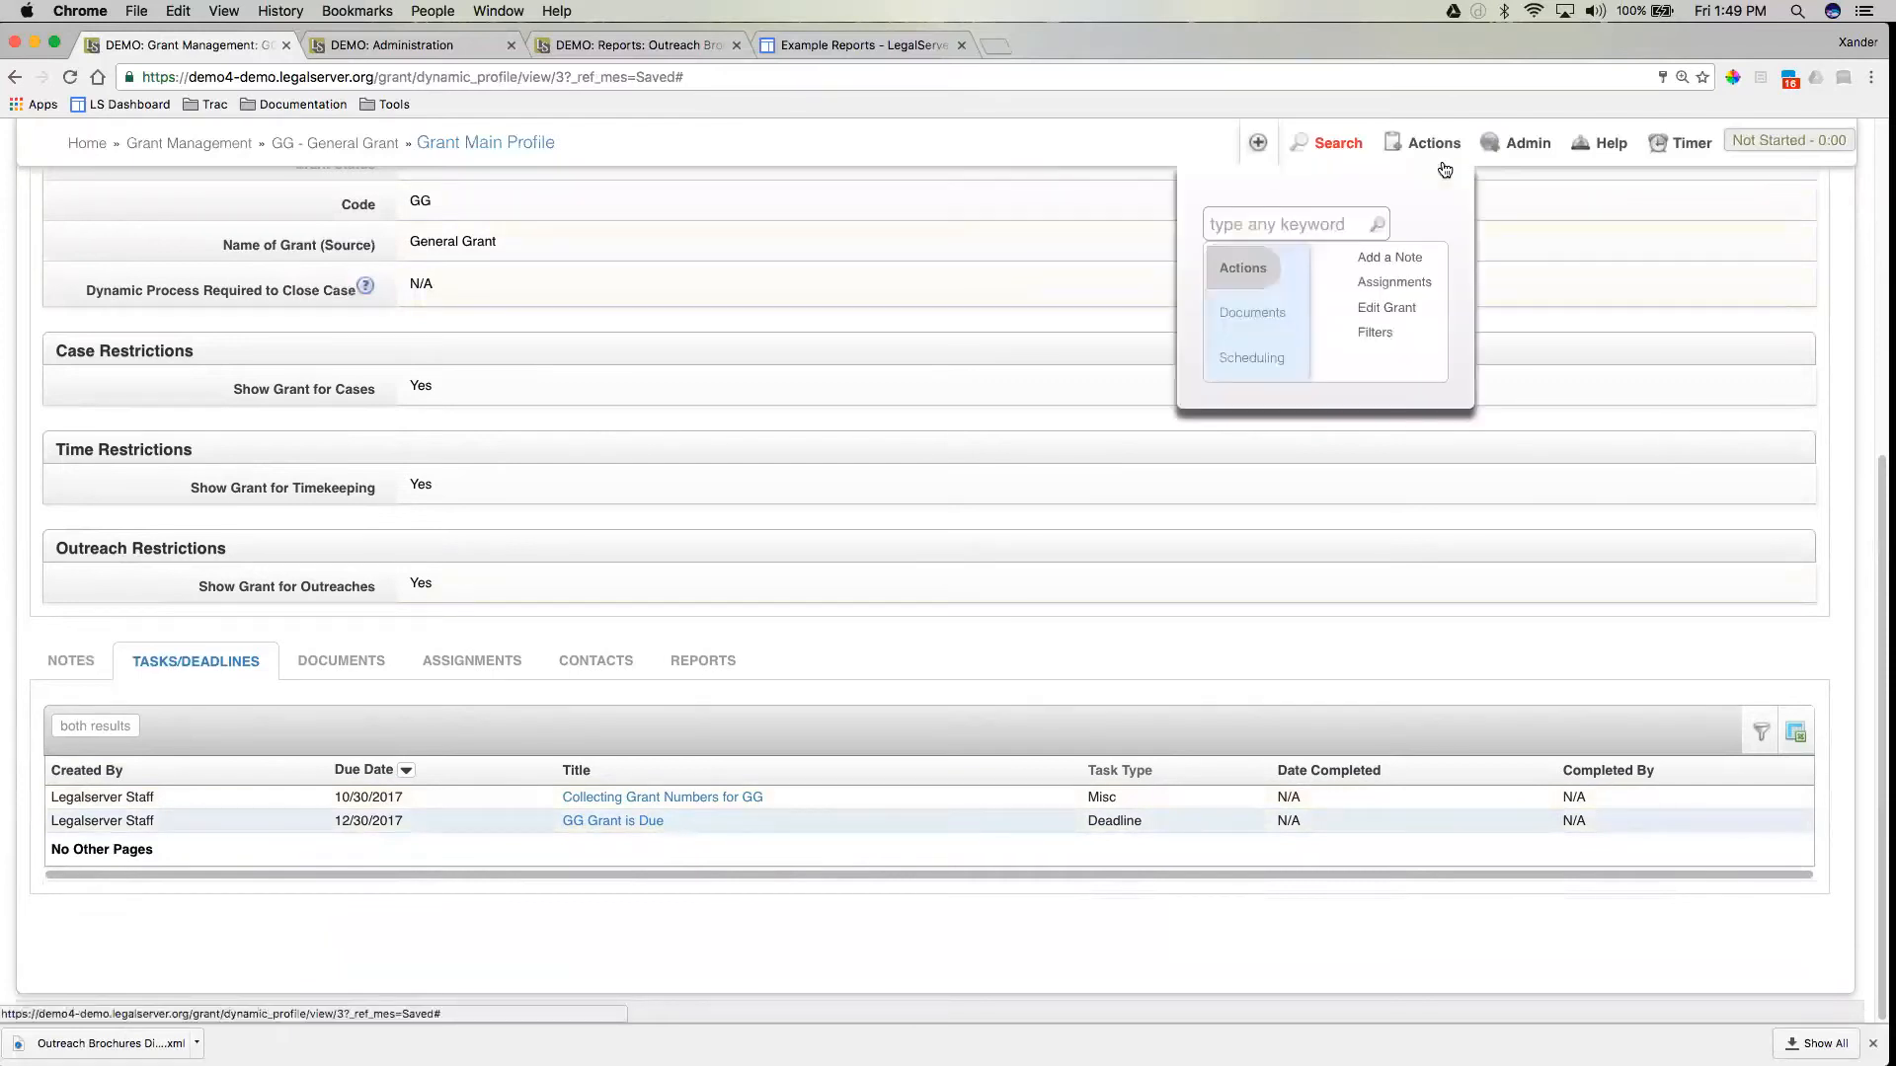
{"action": "mouse_move", "coordinate": [1252, 356]}
{"action": "left_click", "coordinate": [1370, 312]}
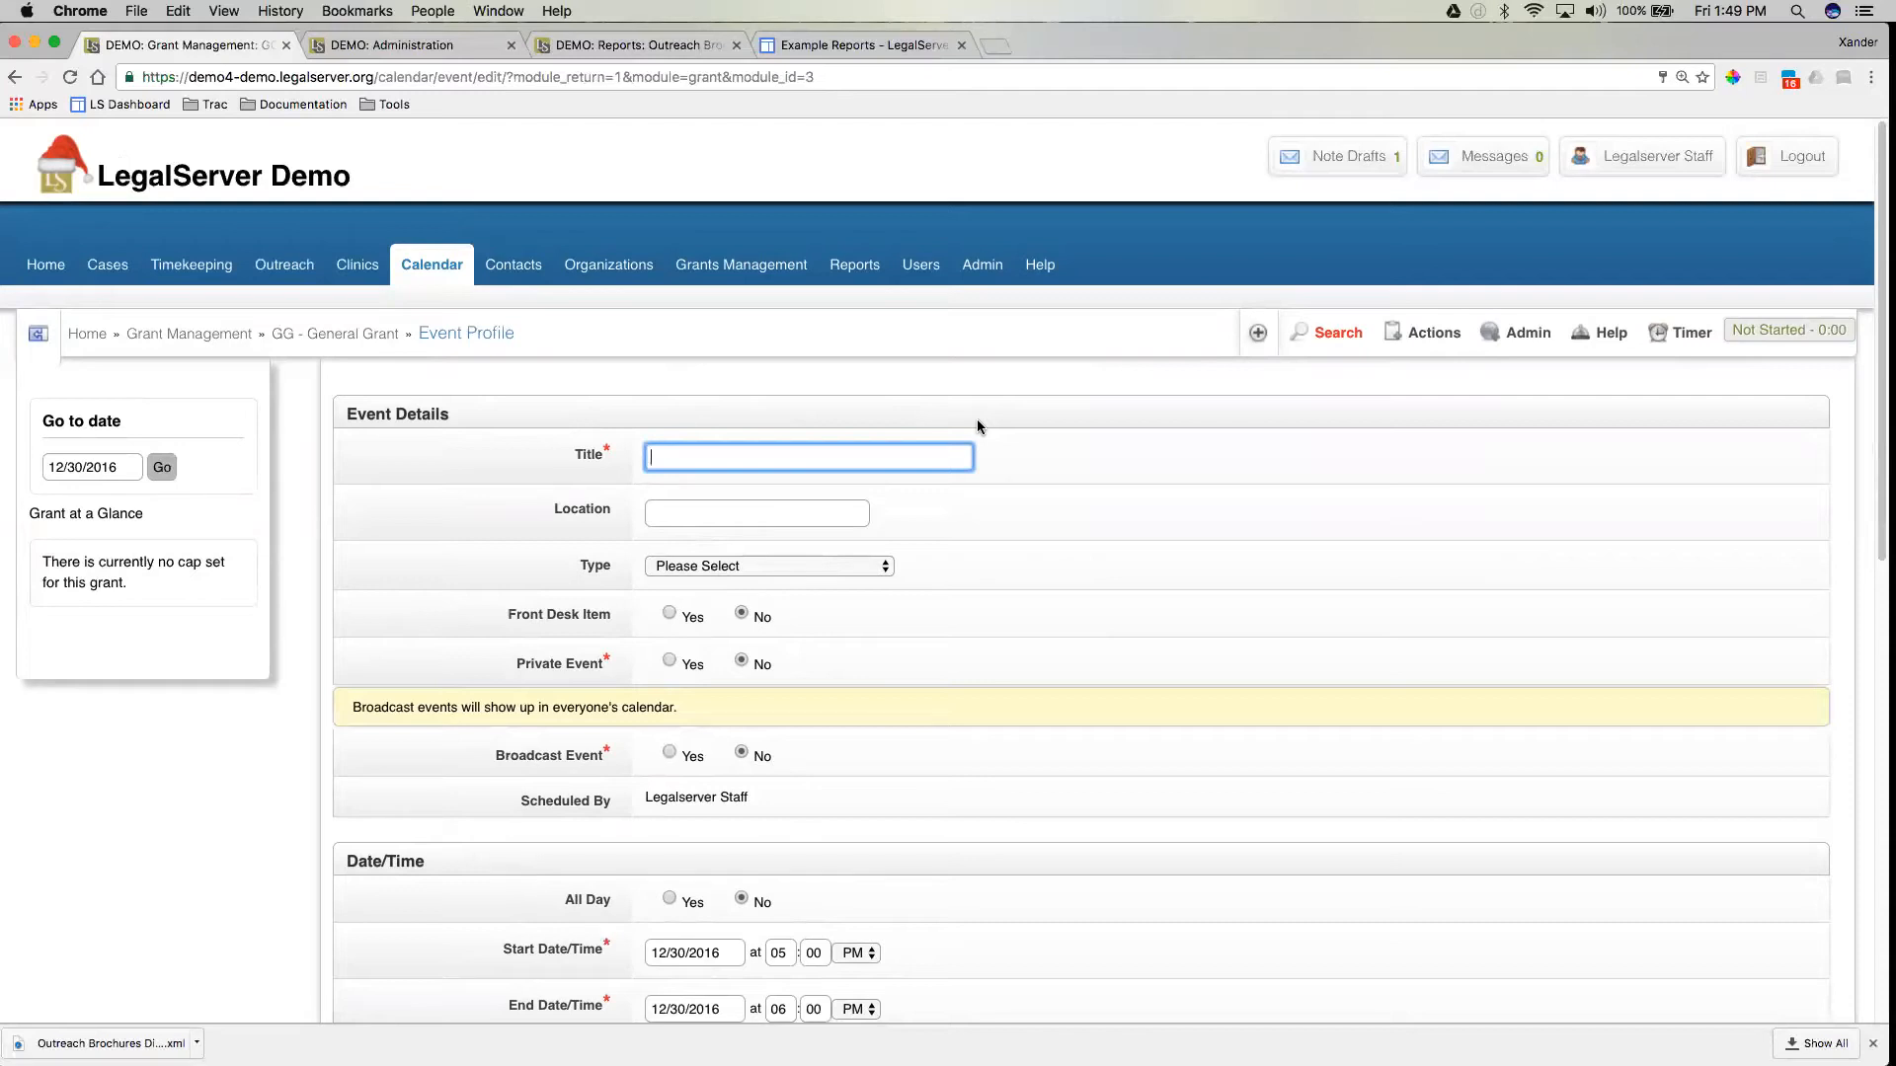
{"action": "type", "text": "GG Award Date"}
{"action": "left_click", "coordinate": [751, 563]}
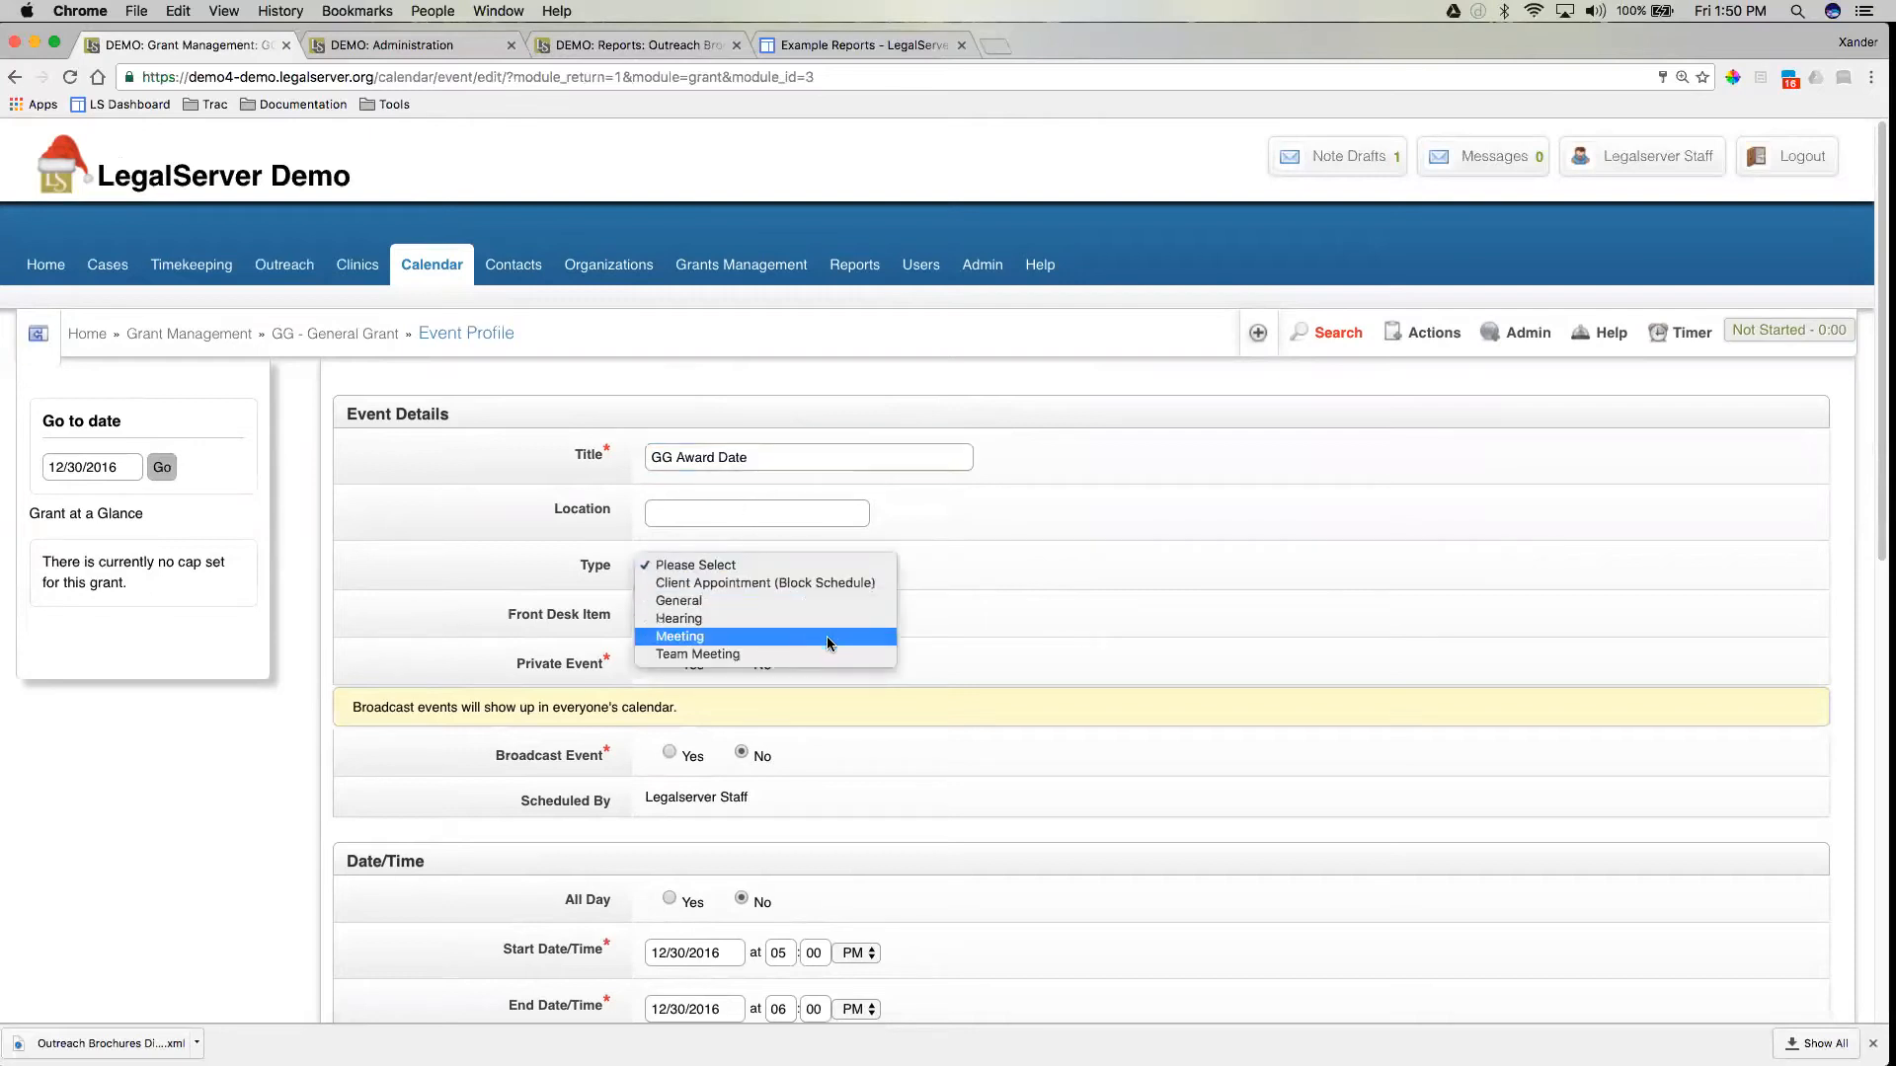
{"action": "left_click", "coordinate": [846, 600]}
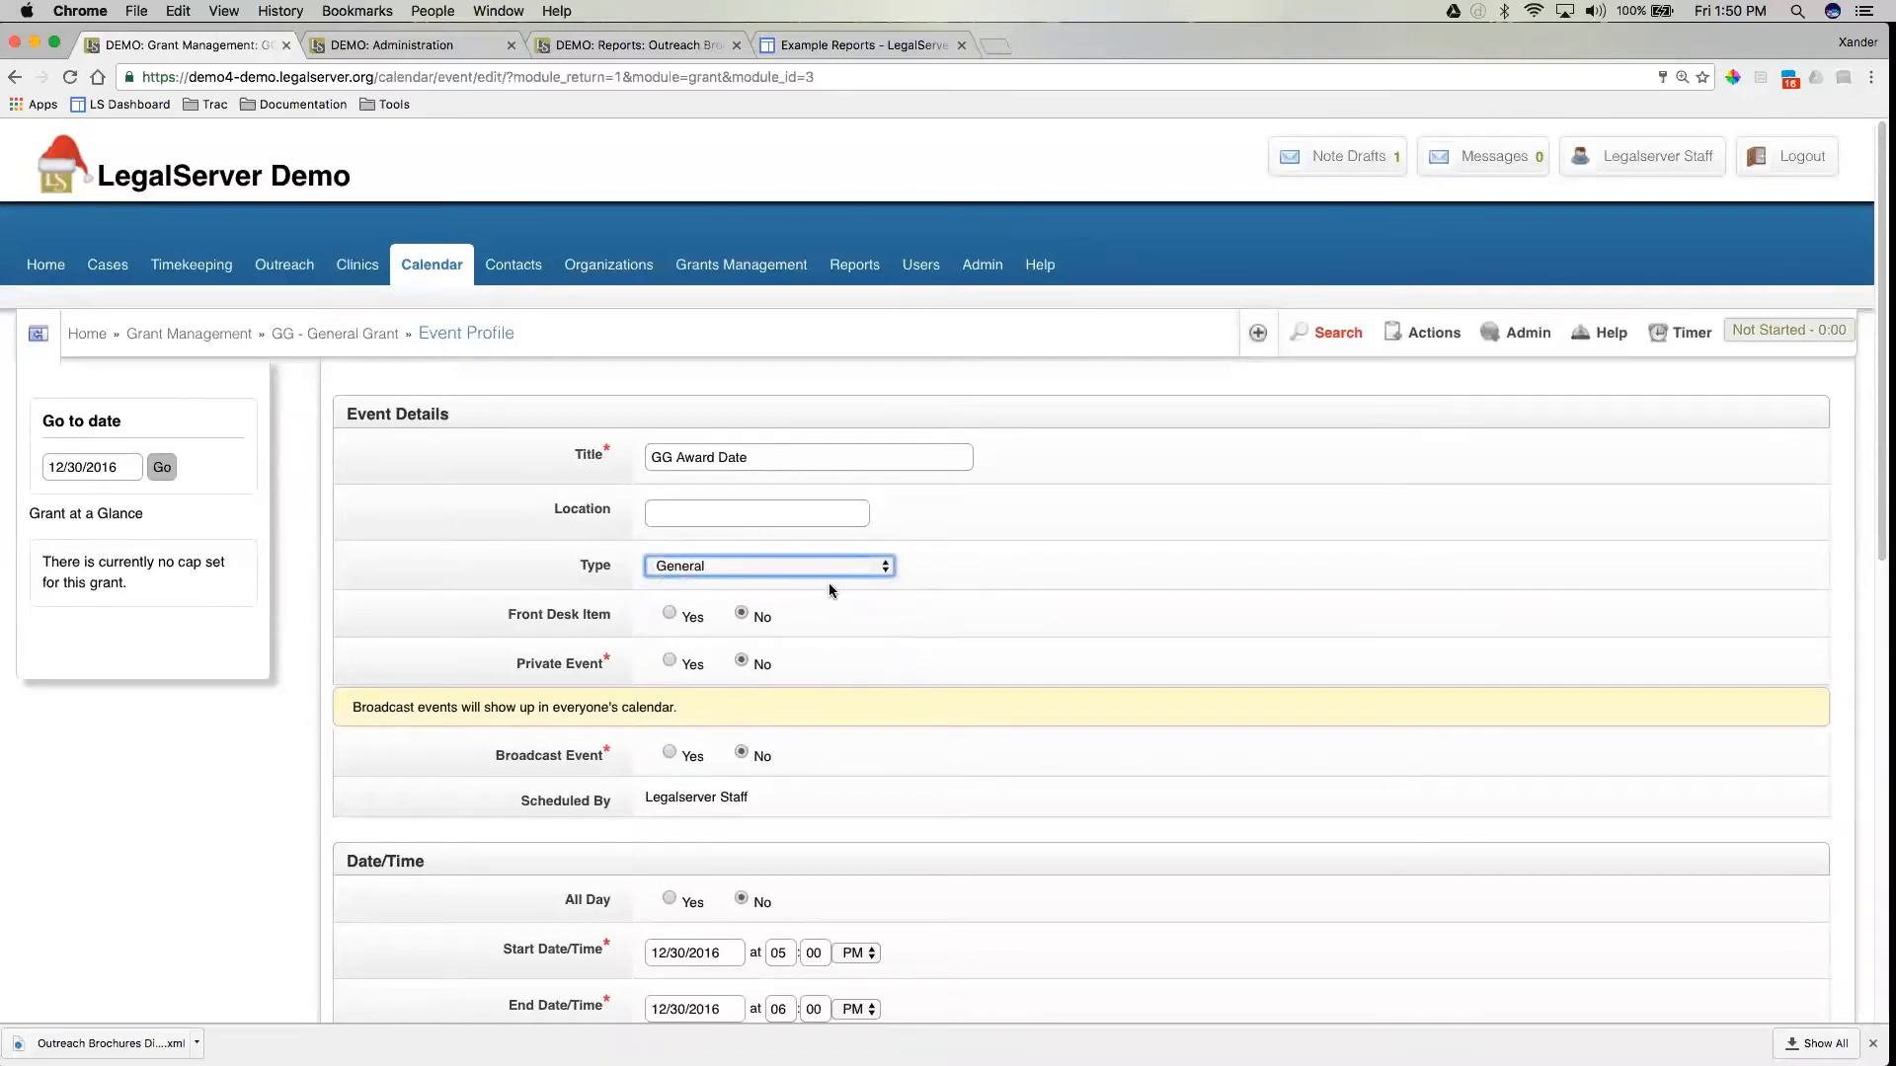
Make the GG Award Date event an all-day event.
{"action": "scroll", "coordinate": [1031, 771], "scroll_direction": "down", "scroll_amount": 5}
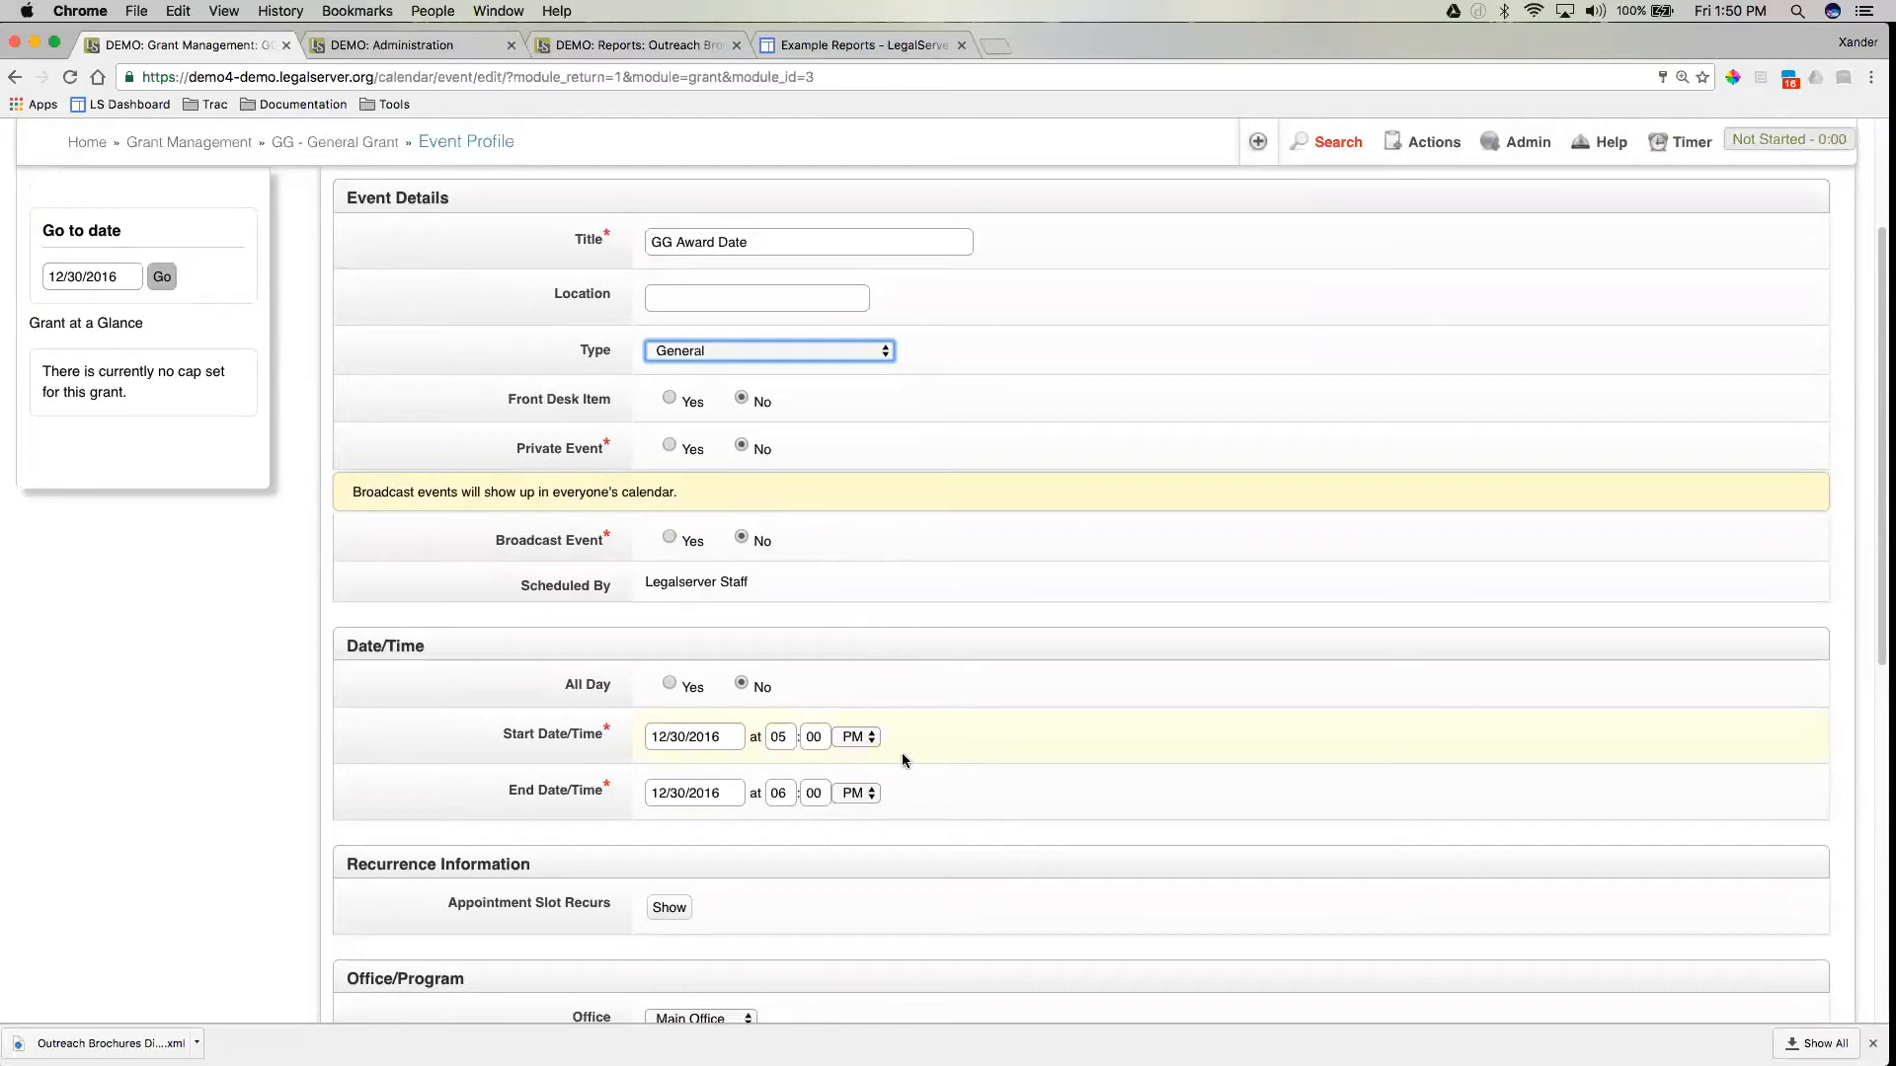
{"action": "scroll", "coordinate": [1036, 830], "scroll_direction": "down", "scroll_amount": 1}
{"action": "scroll", "coordinate": [1035, 830], "scroll_direction": "down", "scroll_amount": 5}
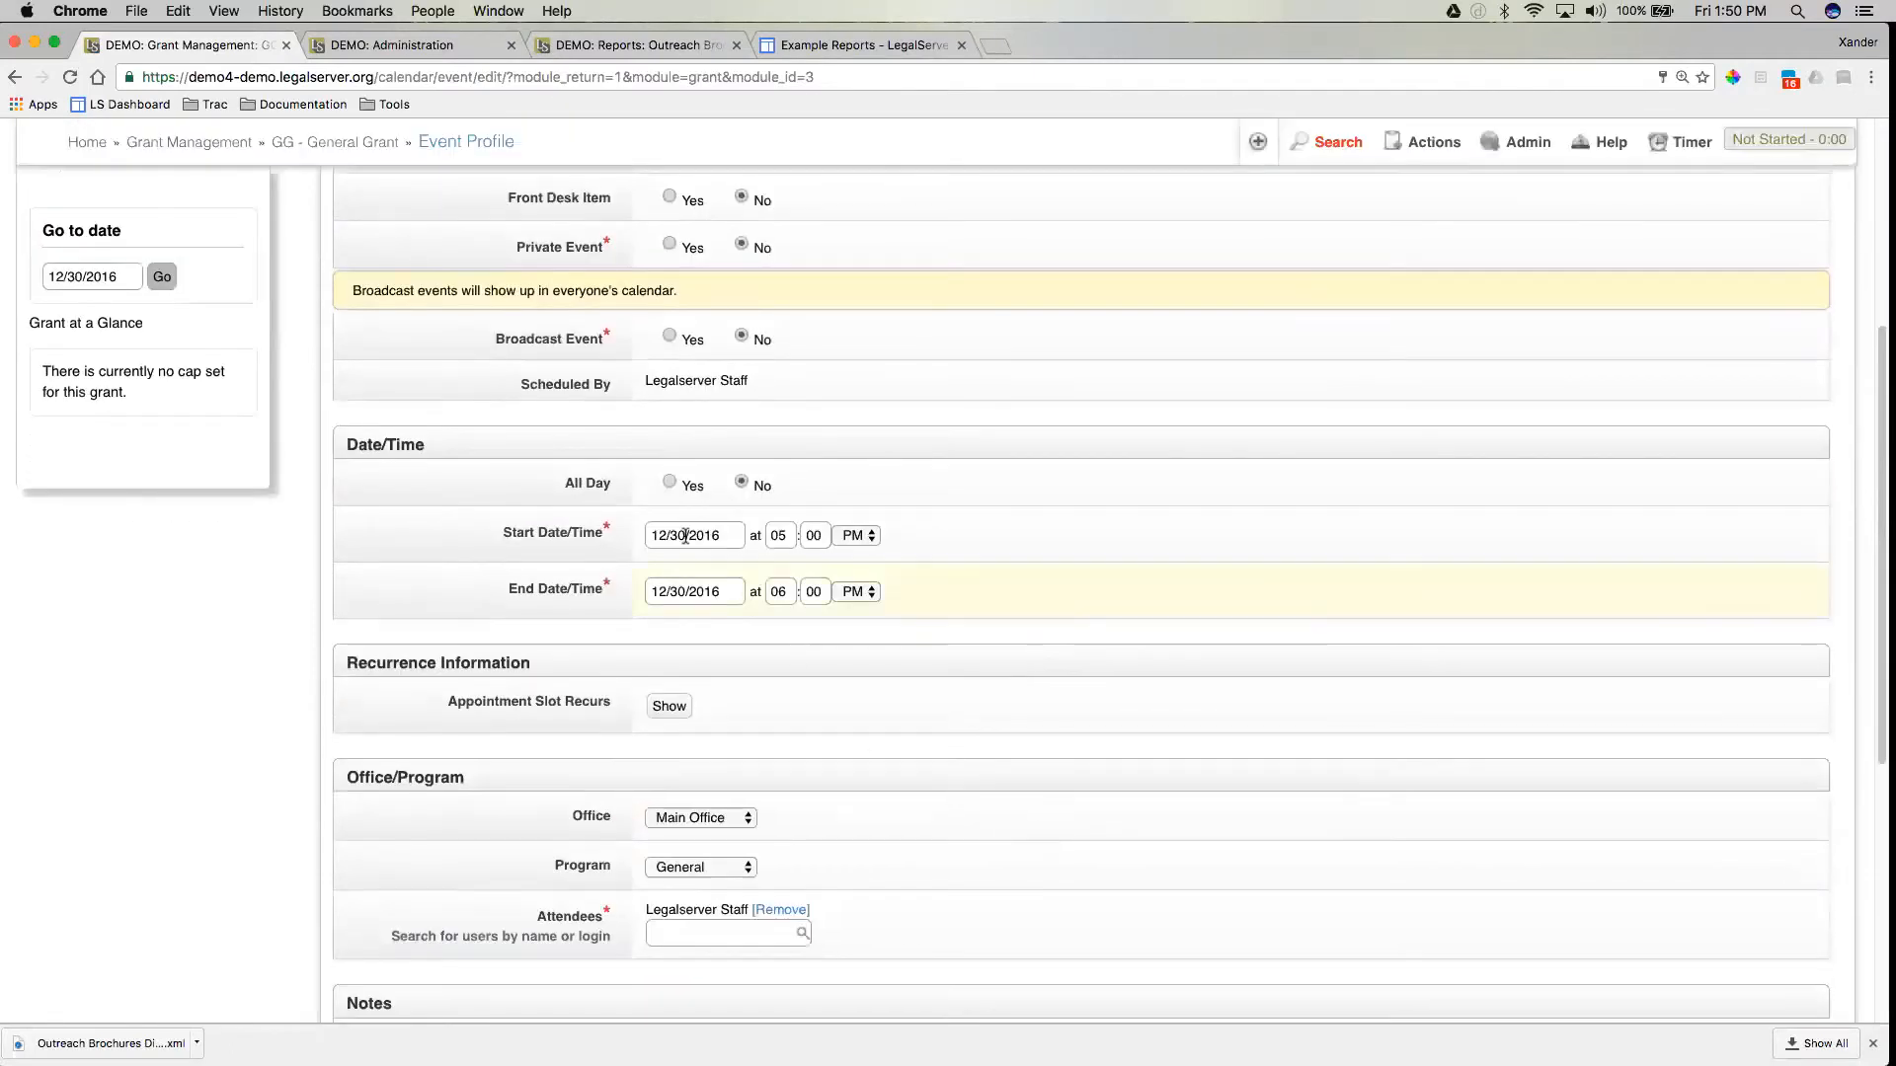
{"action": "left_click", "coordinate": [670, 483]}
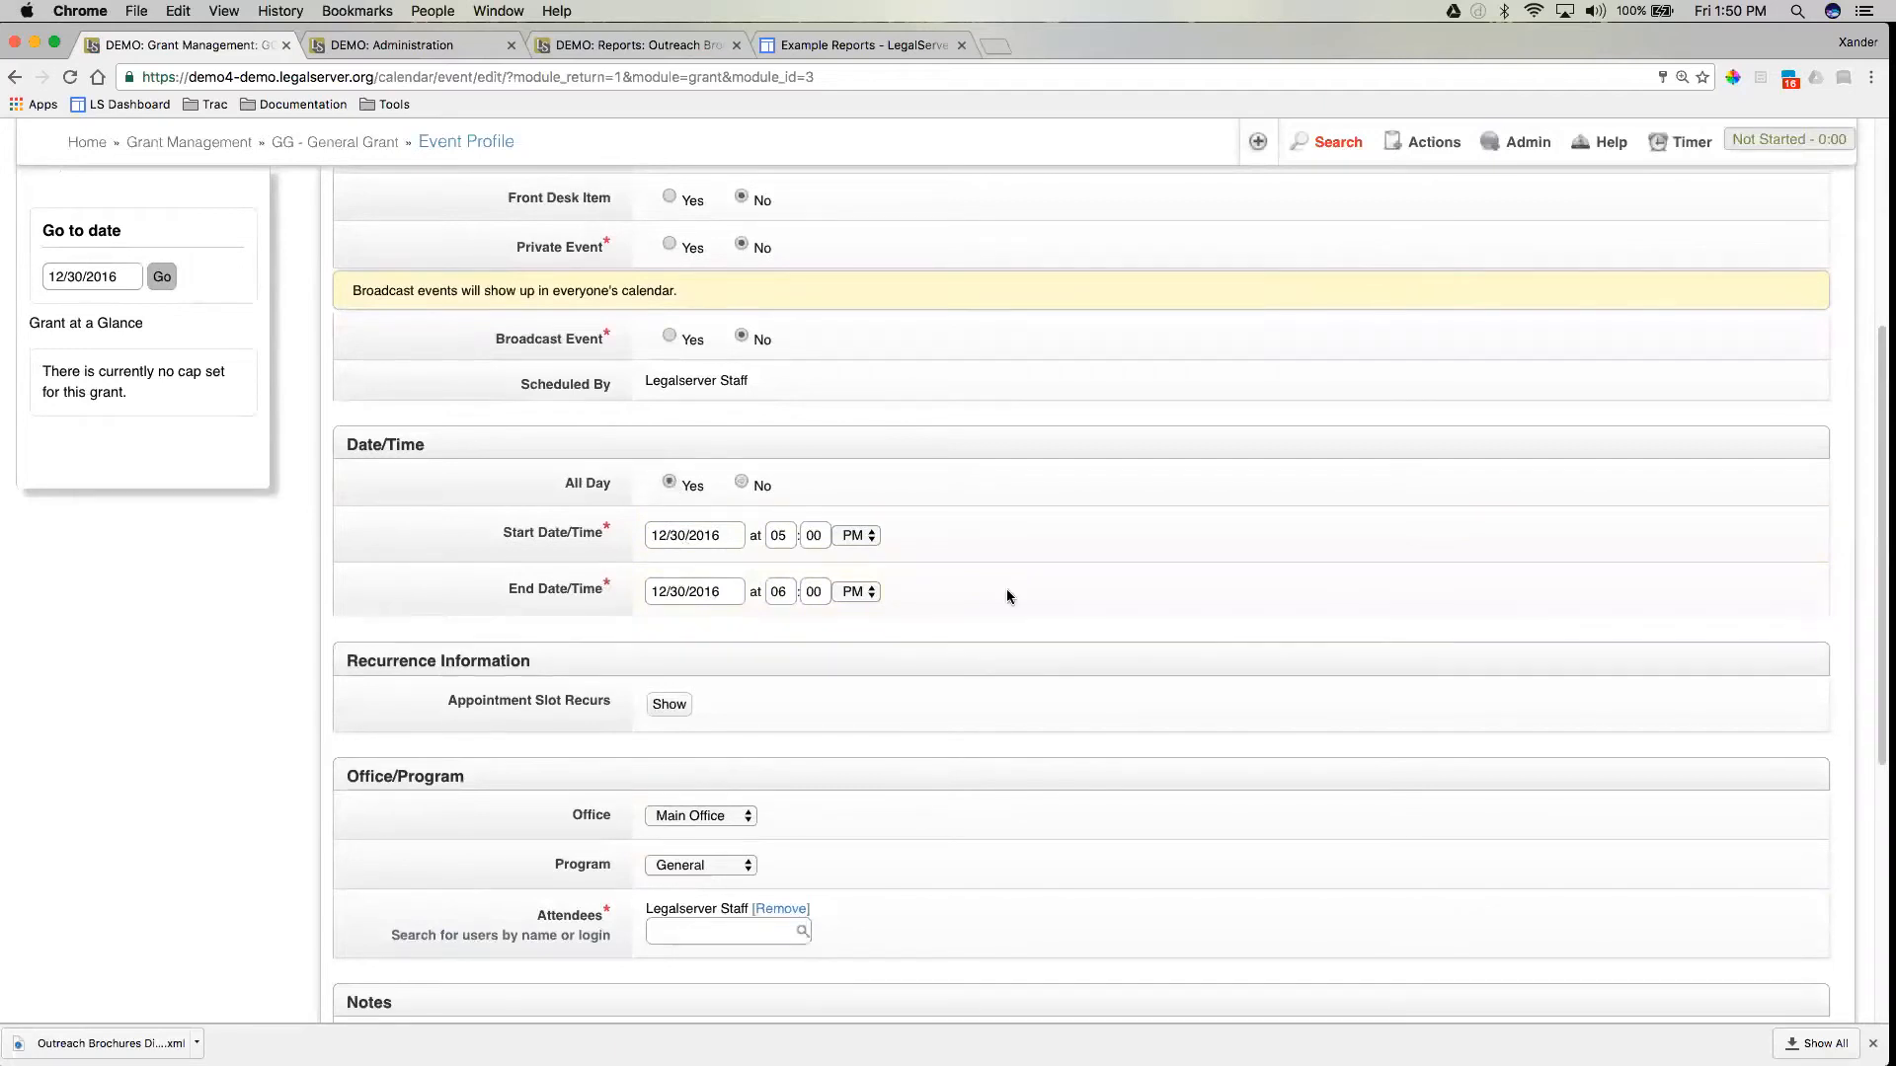
Examine the event's recurrence schedule options and hide the recurrence settings again.
{"action": "scroll", "coordinate": [919, 734], "scroll_direction": "down", "scroll_amount": 2}
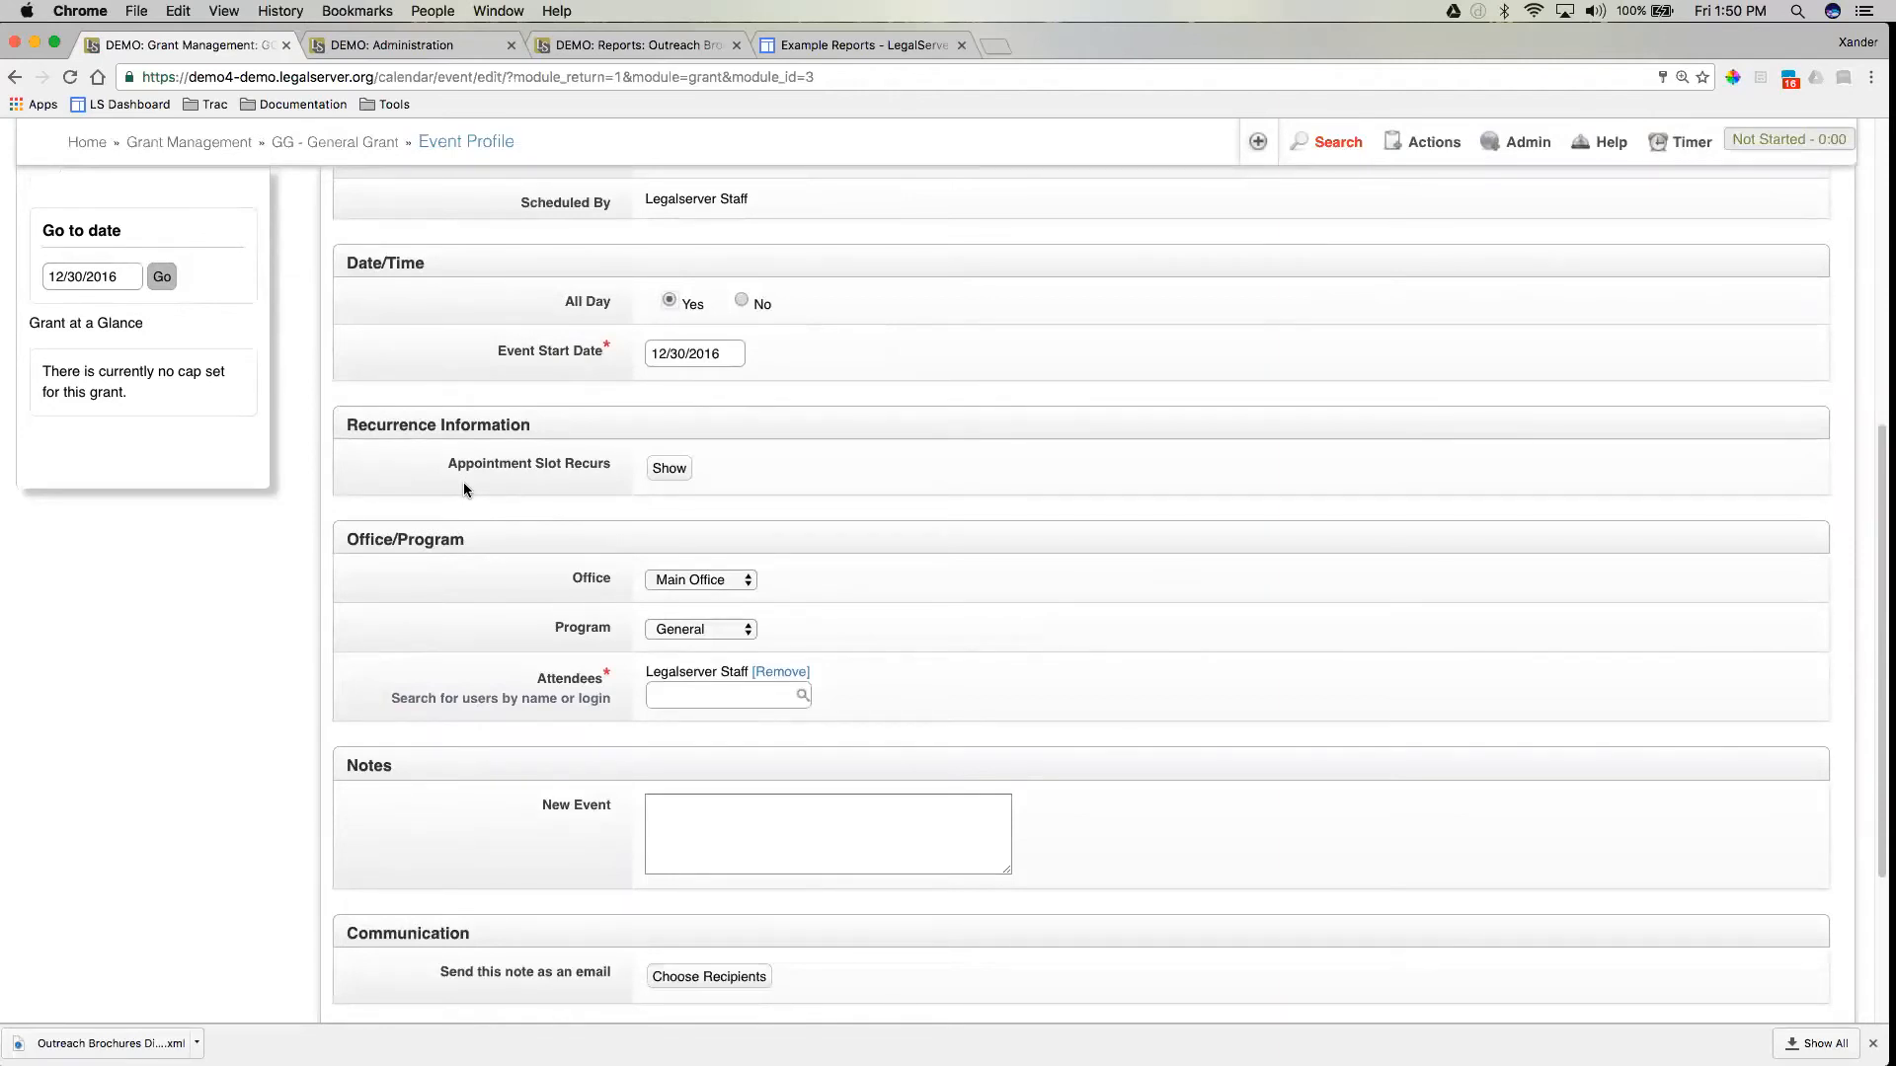
{"action": "left_click", "coordinate": [664, 471]}
{"action": "left_click", "coordinate": [654, 522]}
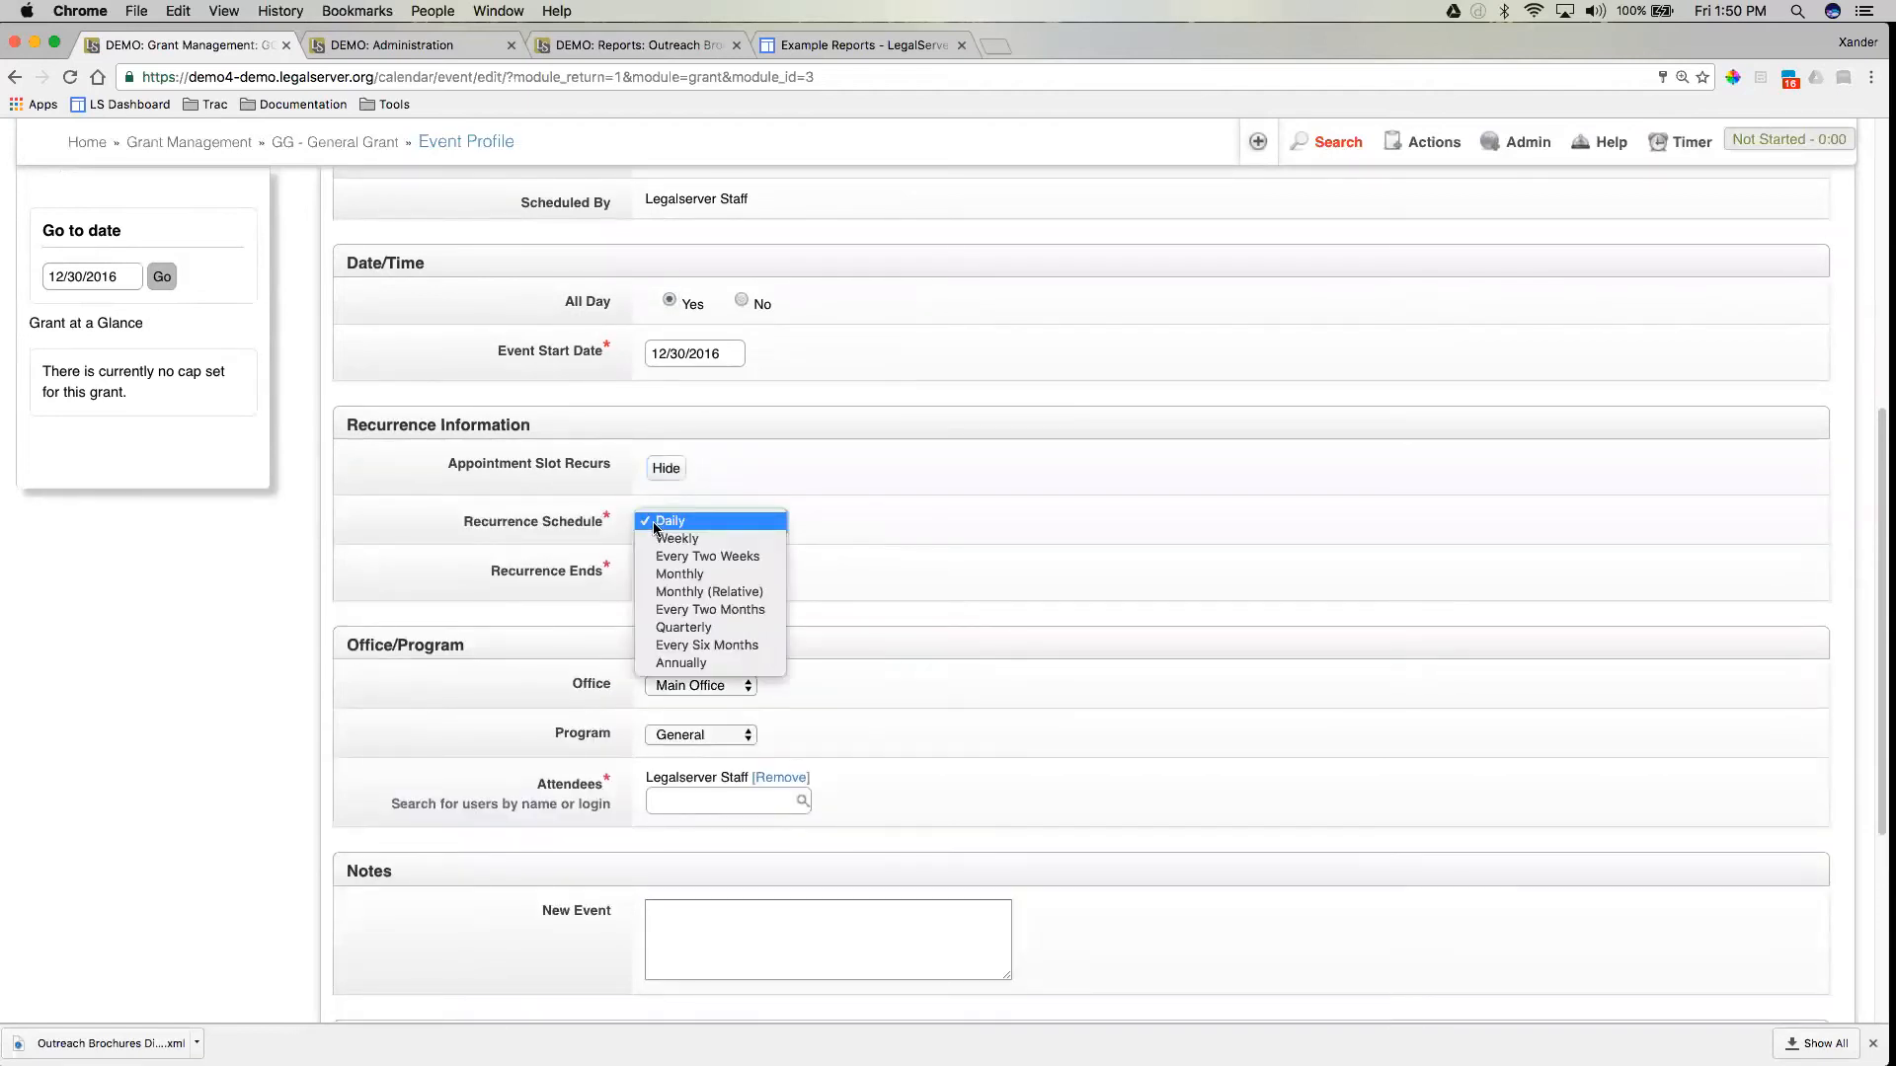
{"action": "left_click", "coordinate": [655, 528]}
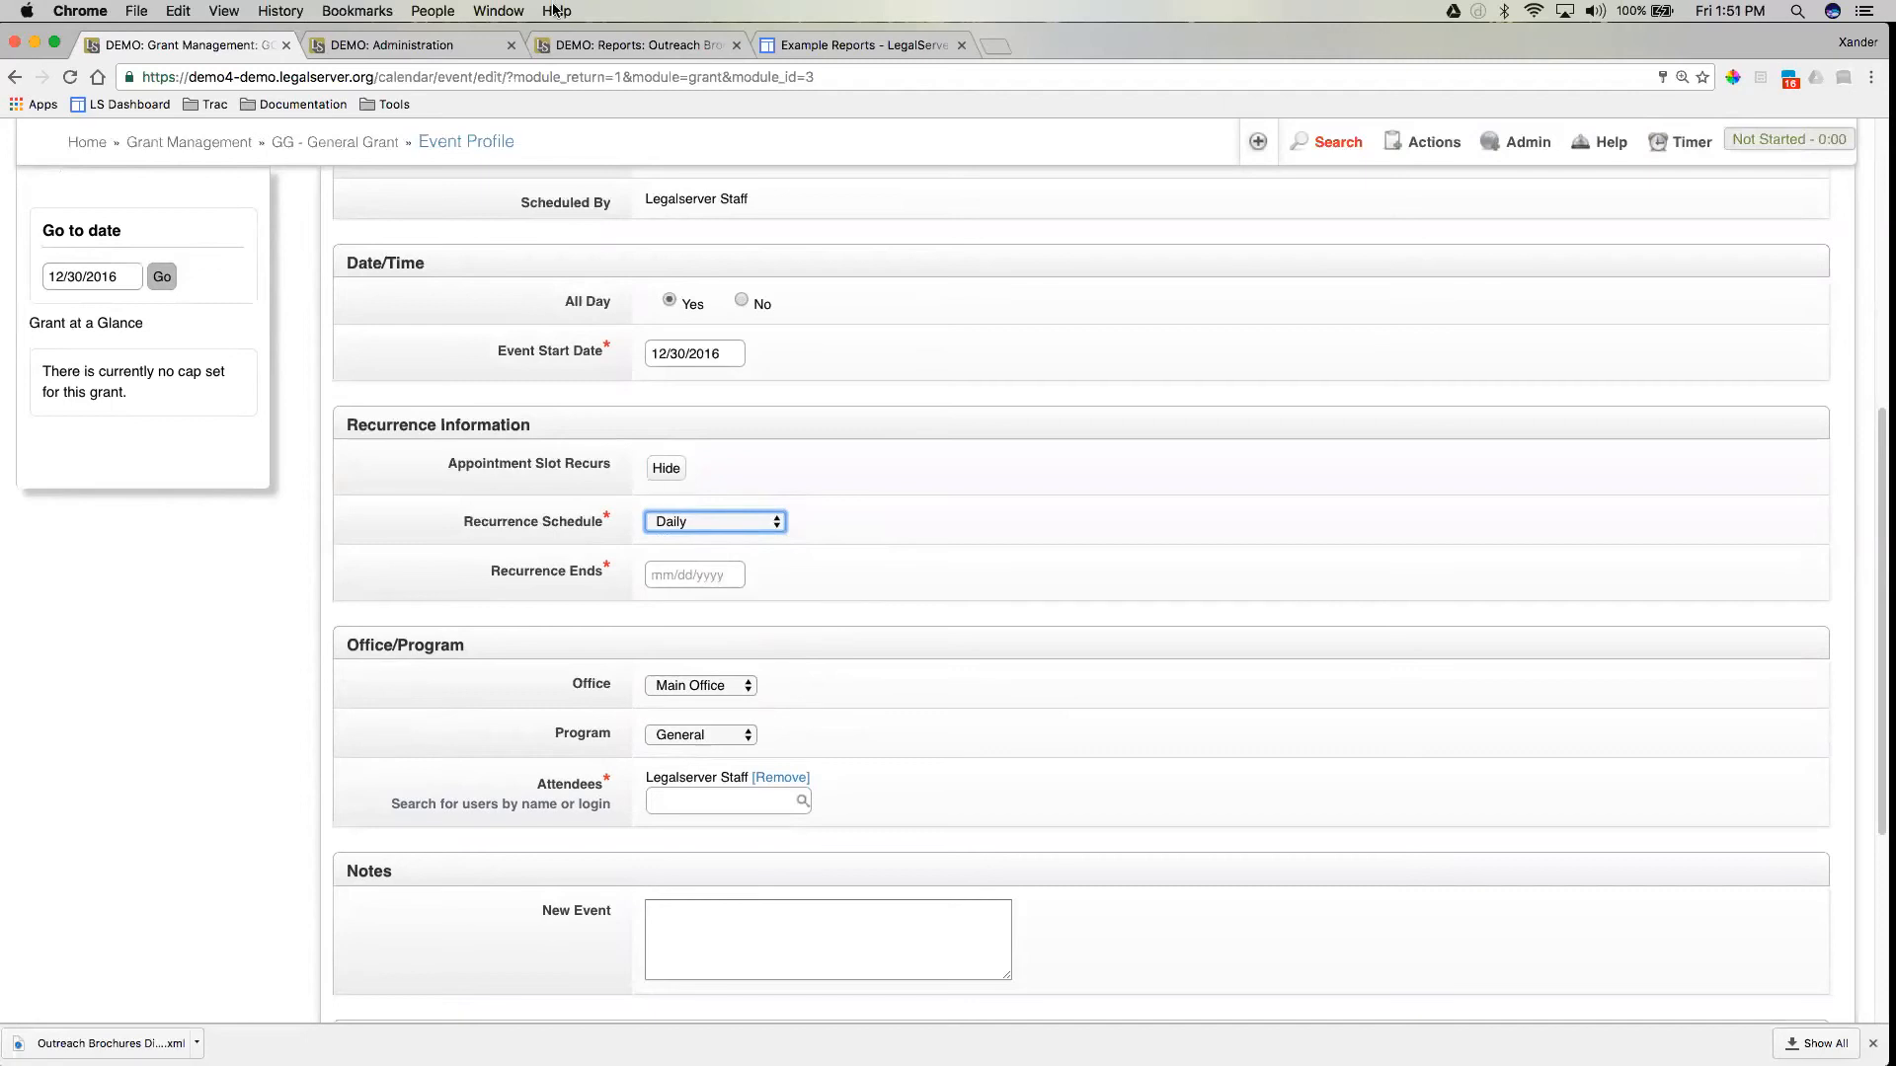
{"action": "left_click", "coordinate": [667, 470]}
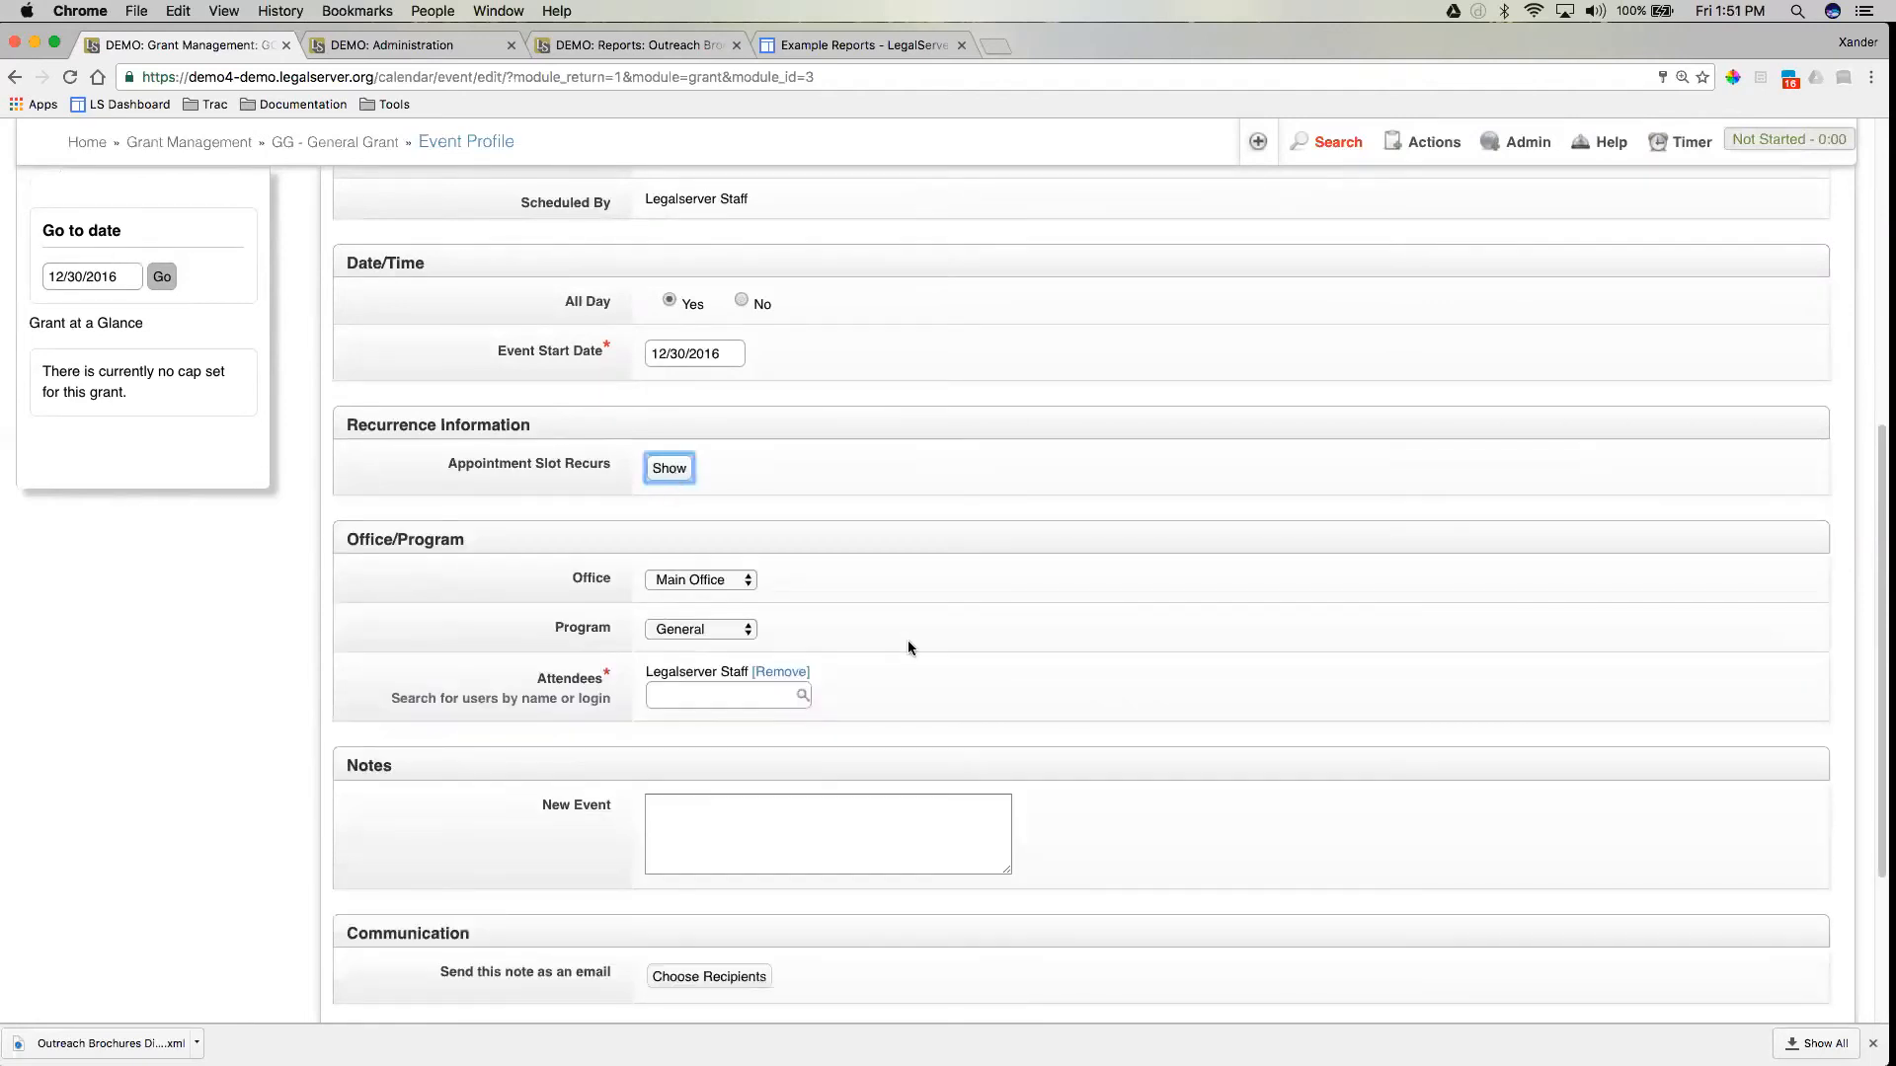
{"action": "scroll", "coordinate": [908, 647], "scroll_direction": "down", "scroll_amount": 1}
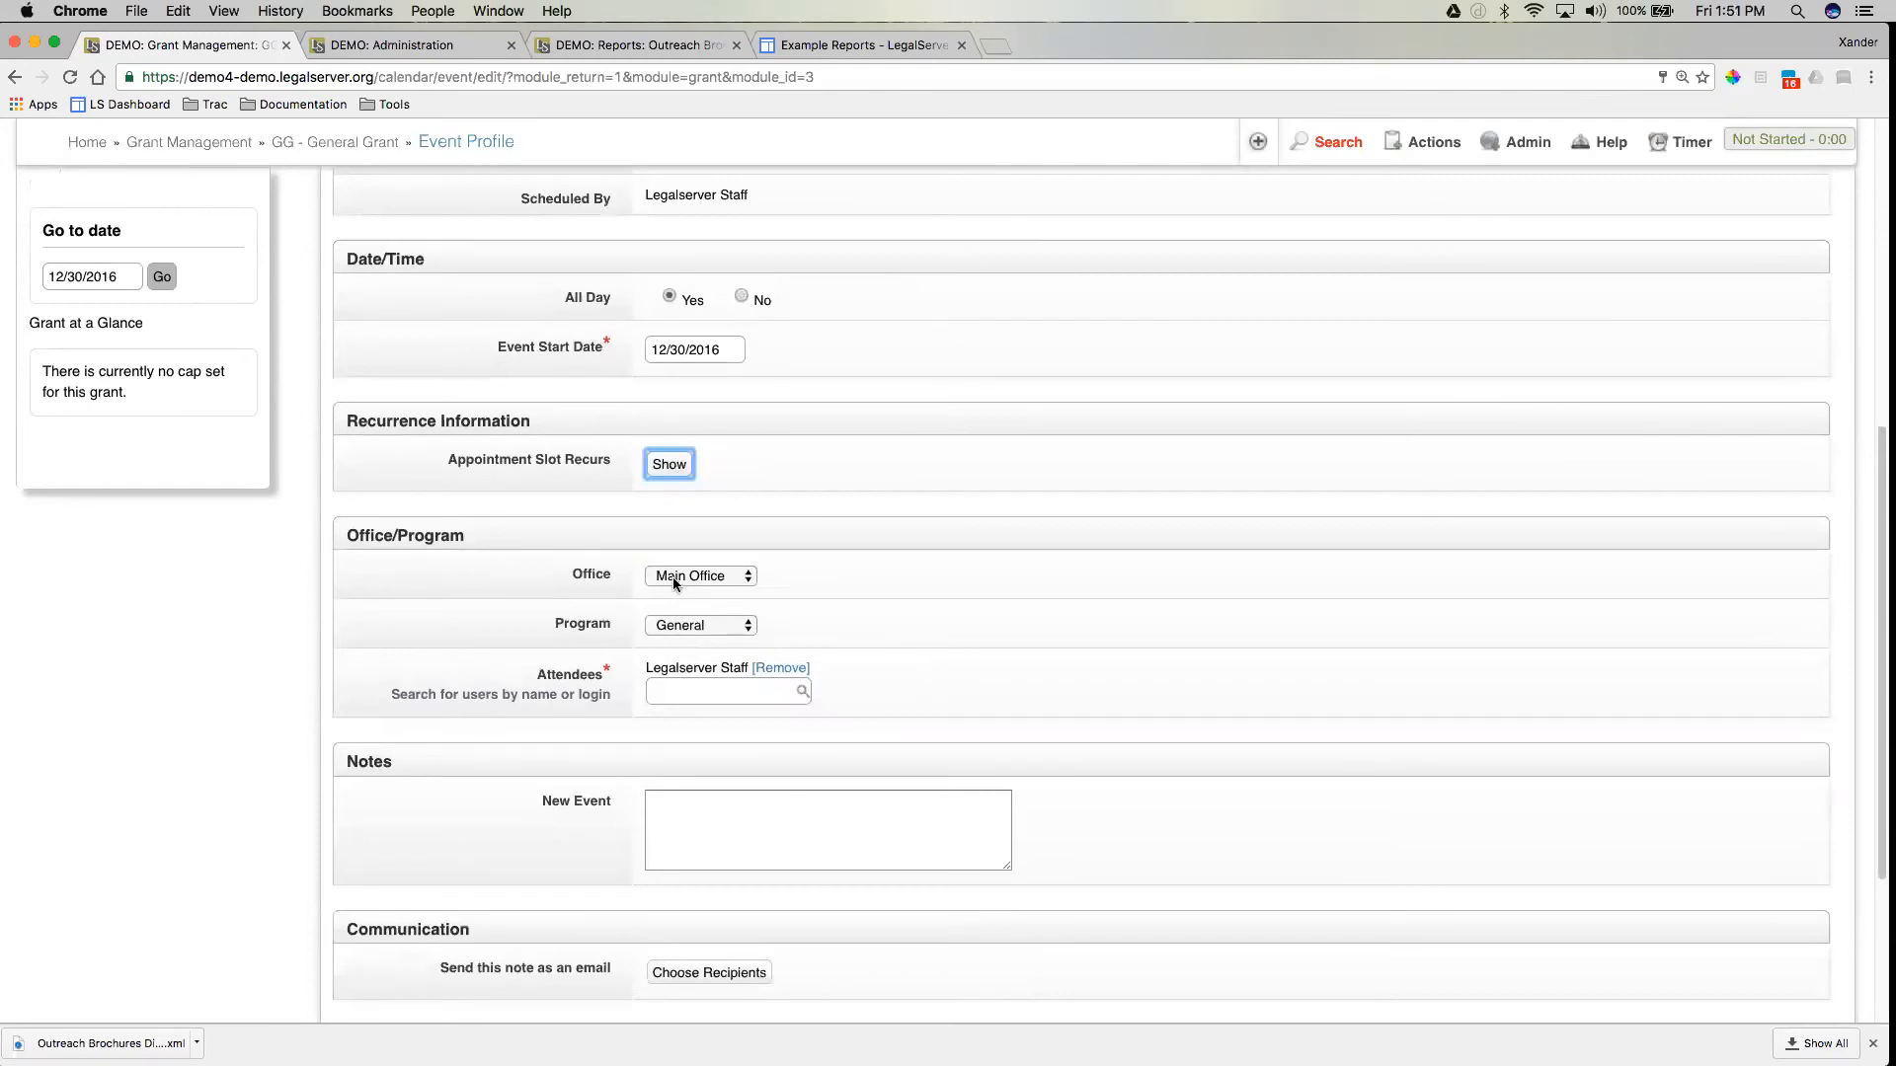
Examine the event's attendee search and note fields in the Office/Program and Notes sections.
{"action": "left_click", "coordinate": [734, 691]}
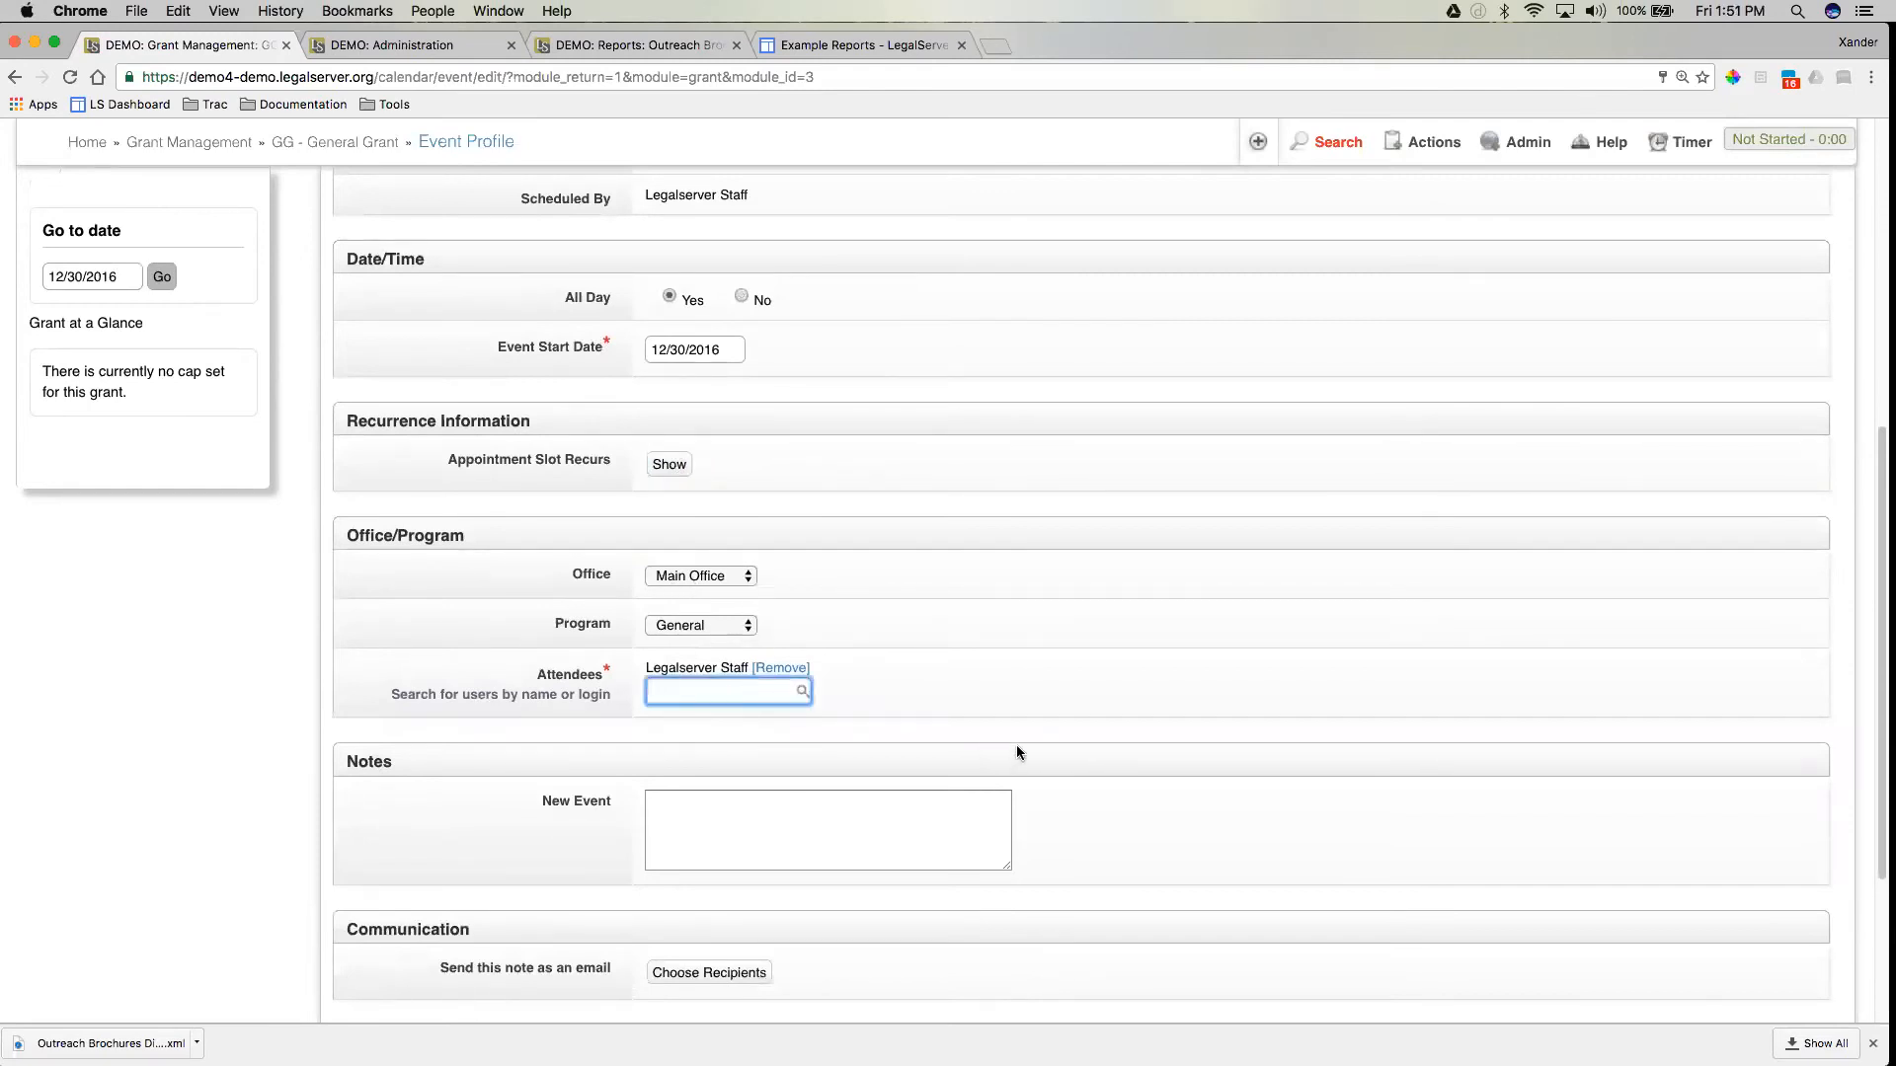
{"action": "scroll", "coordinate": [1018, 752], "scroll_direction": "up", "scroll_amount": 1}
{"action": "scroll", "coordinate": [1018, 752], "scroll_direction": "down", "scroll_amount": 4}
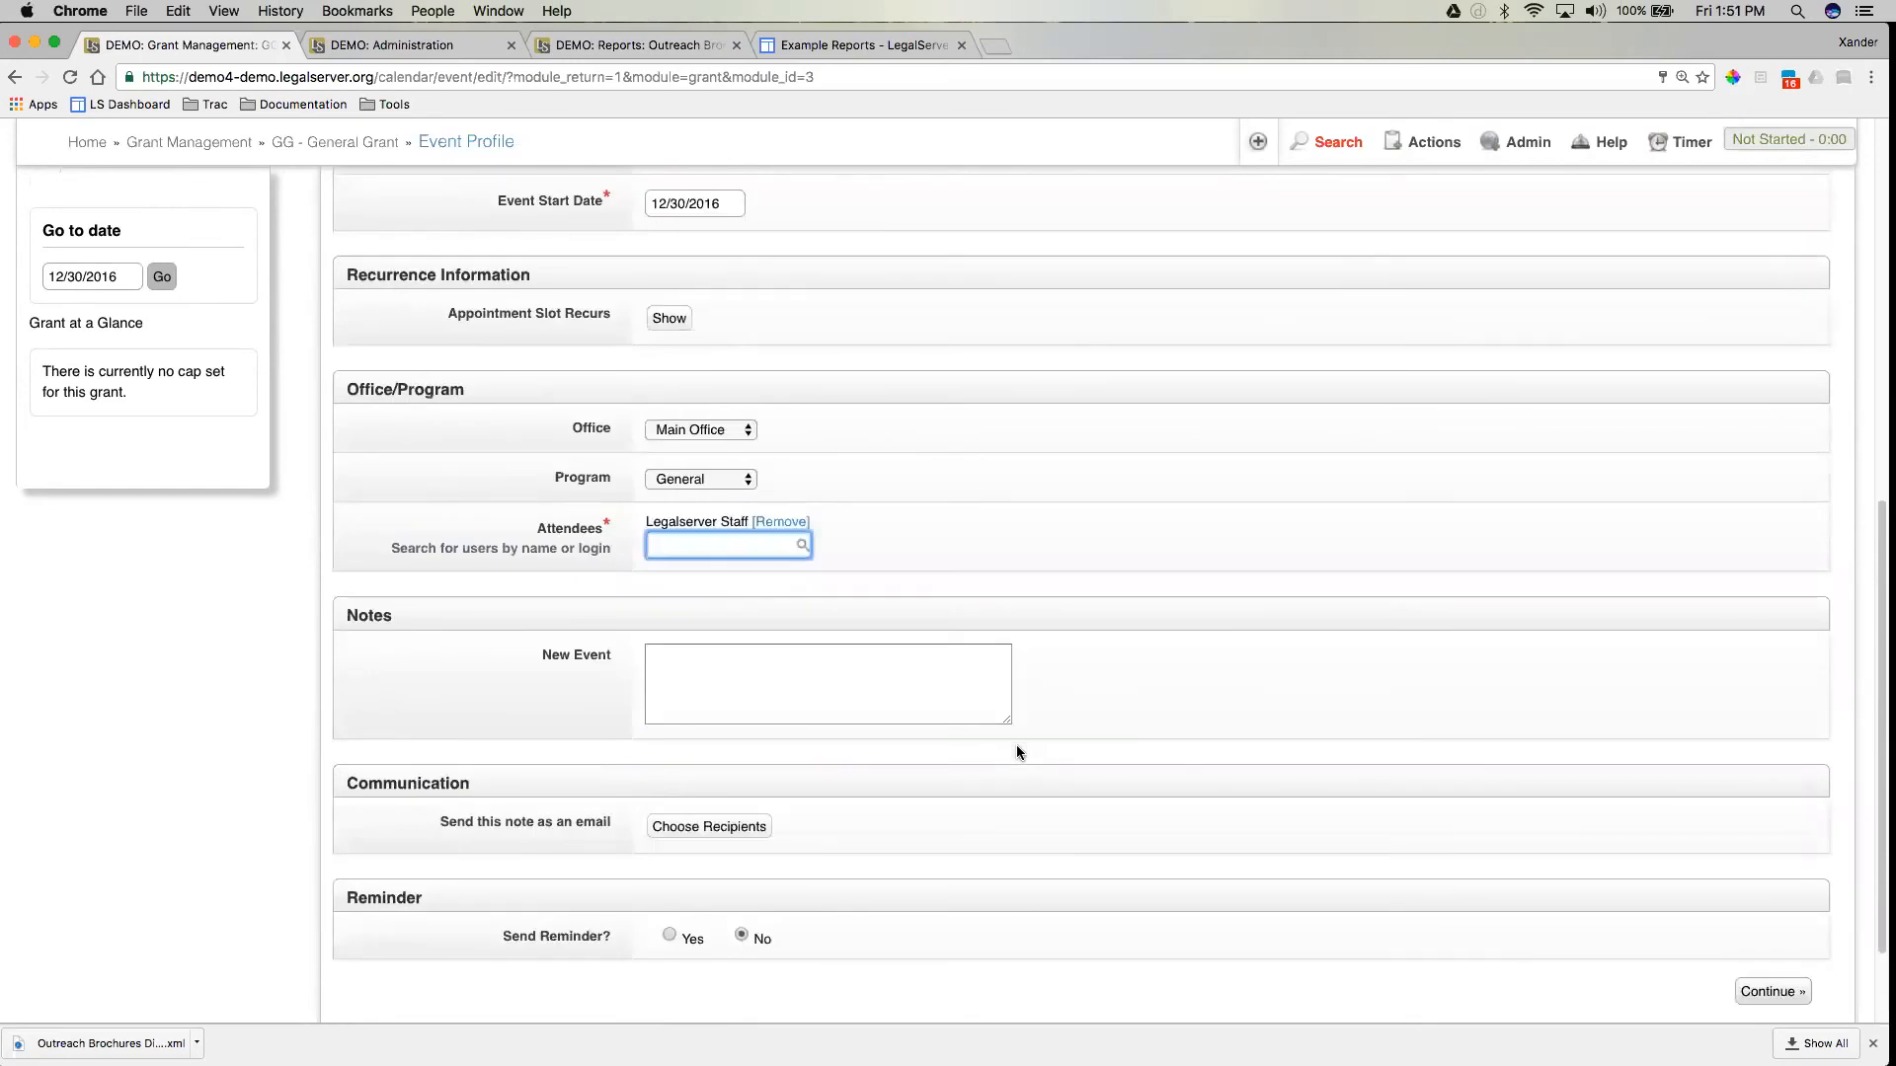
{"action": "left_click", "coordinate": [717, 679]}
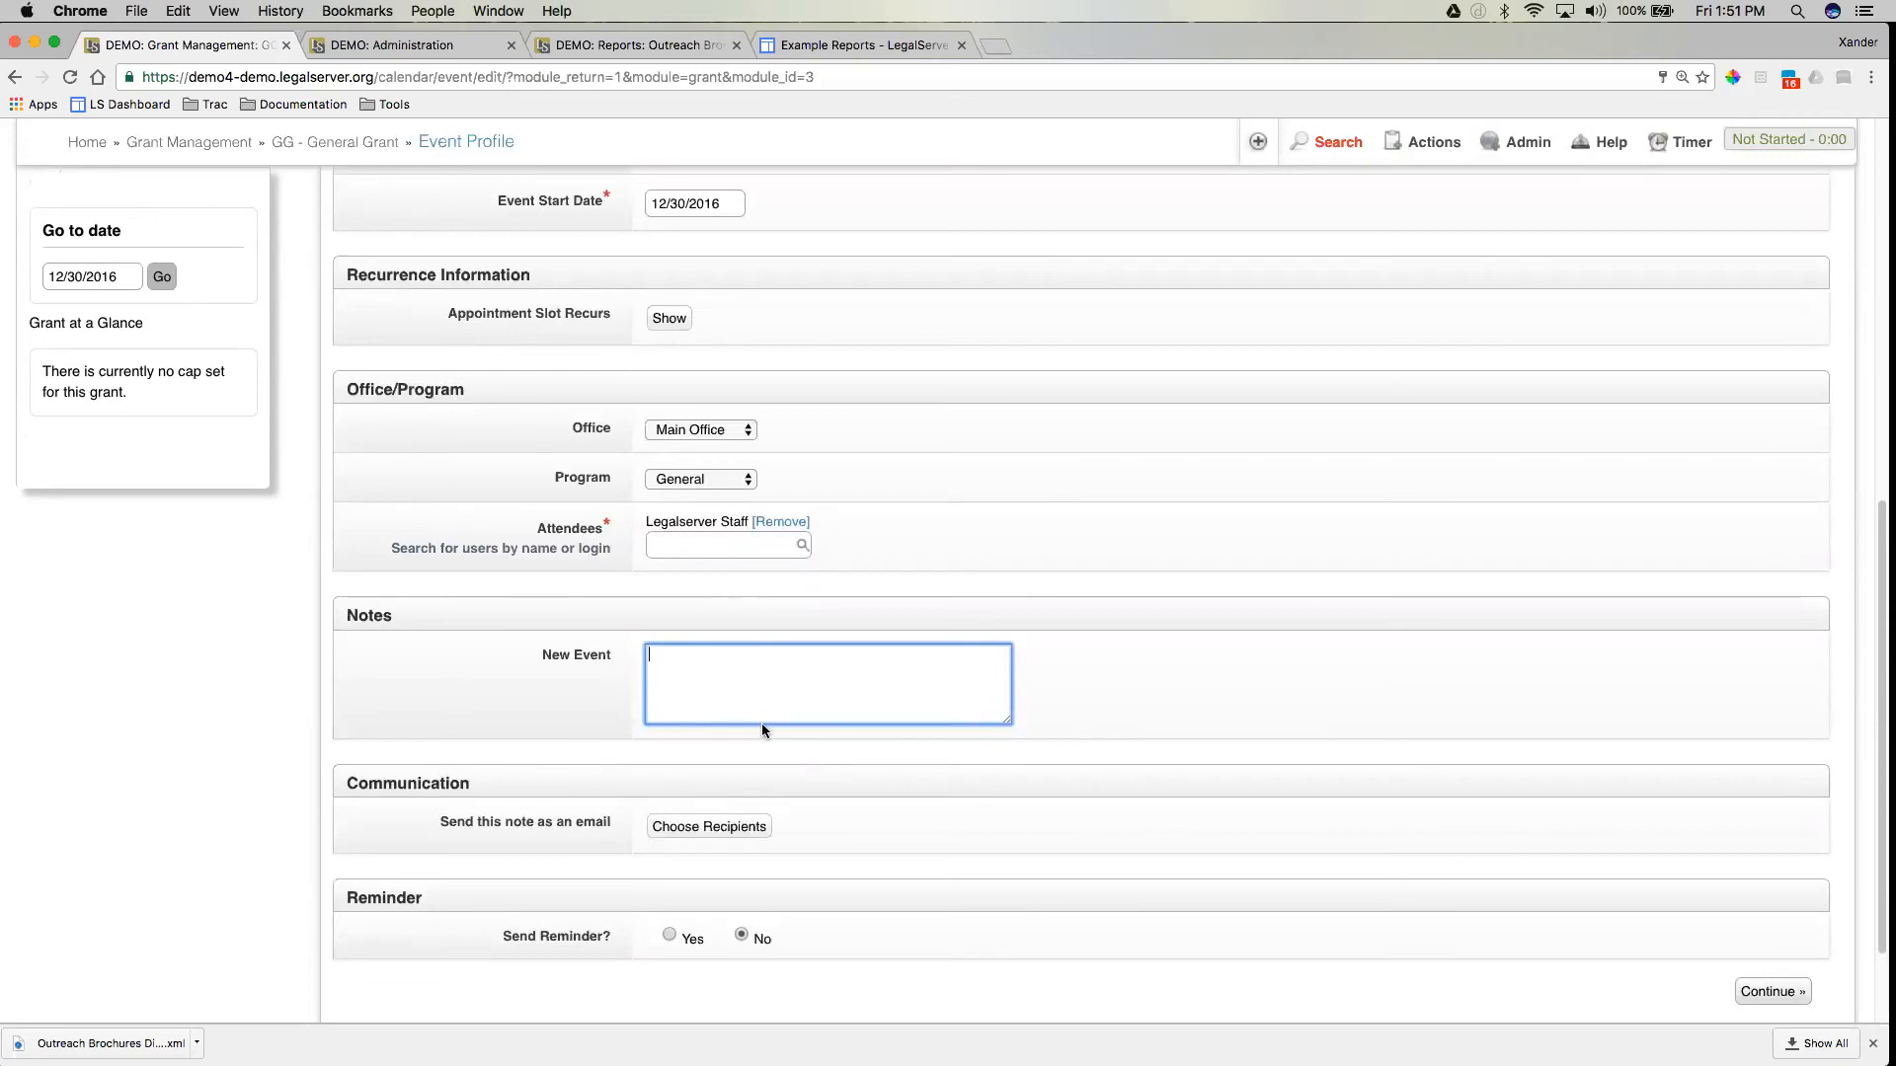
Examine the email alias and recipient options for sending the event note by email, and close them without adding recipients.
{"action": "scroll", "coordinate": [751, 805], "scroll_direction": "down", "scroll_amount": 1}
{"action": "left_click", "coordinate": [709, 807]}
{"action": "scroll", "coordinate": [891, 818], "scroll_direction": "down", "scroll_amount": 4}
{"action": "left_click", "coordinate": [831, 817]}
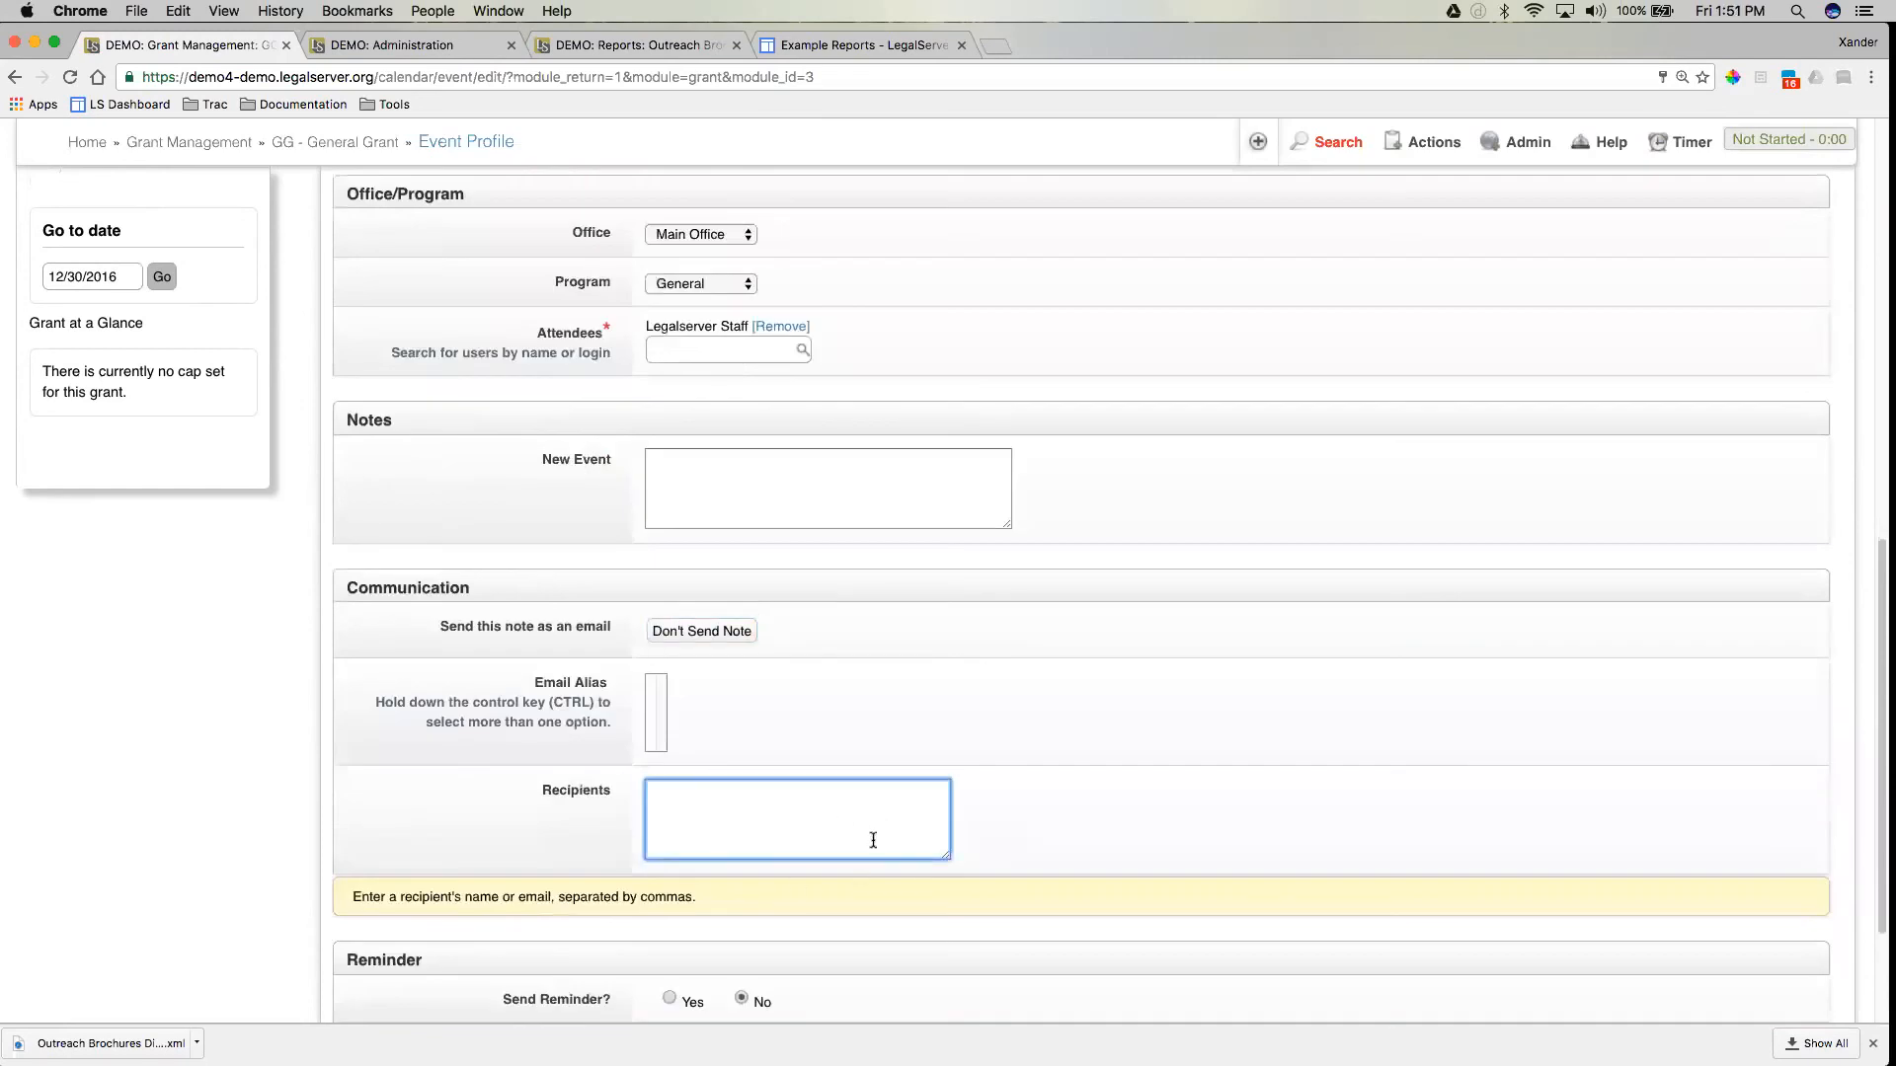
{"action": "left_click", "coordinate": [713, 637]}
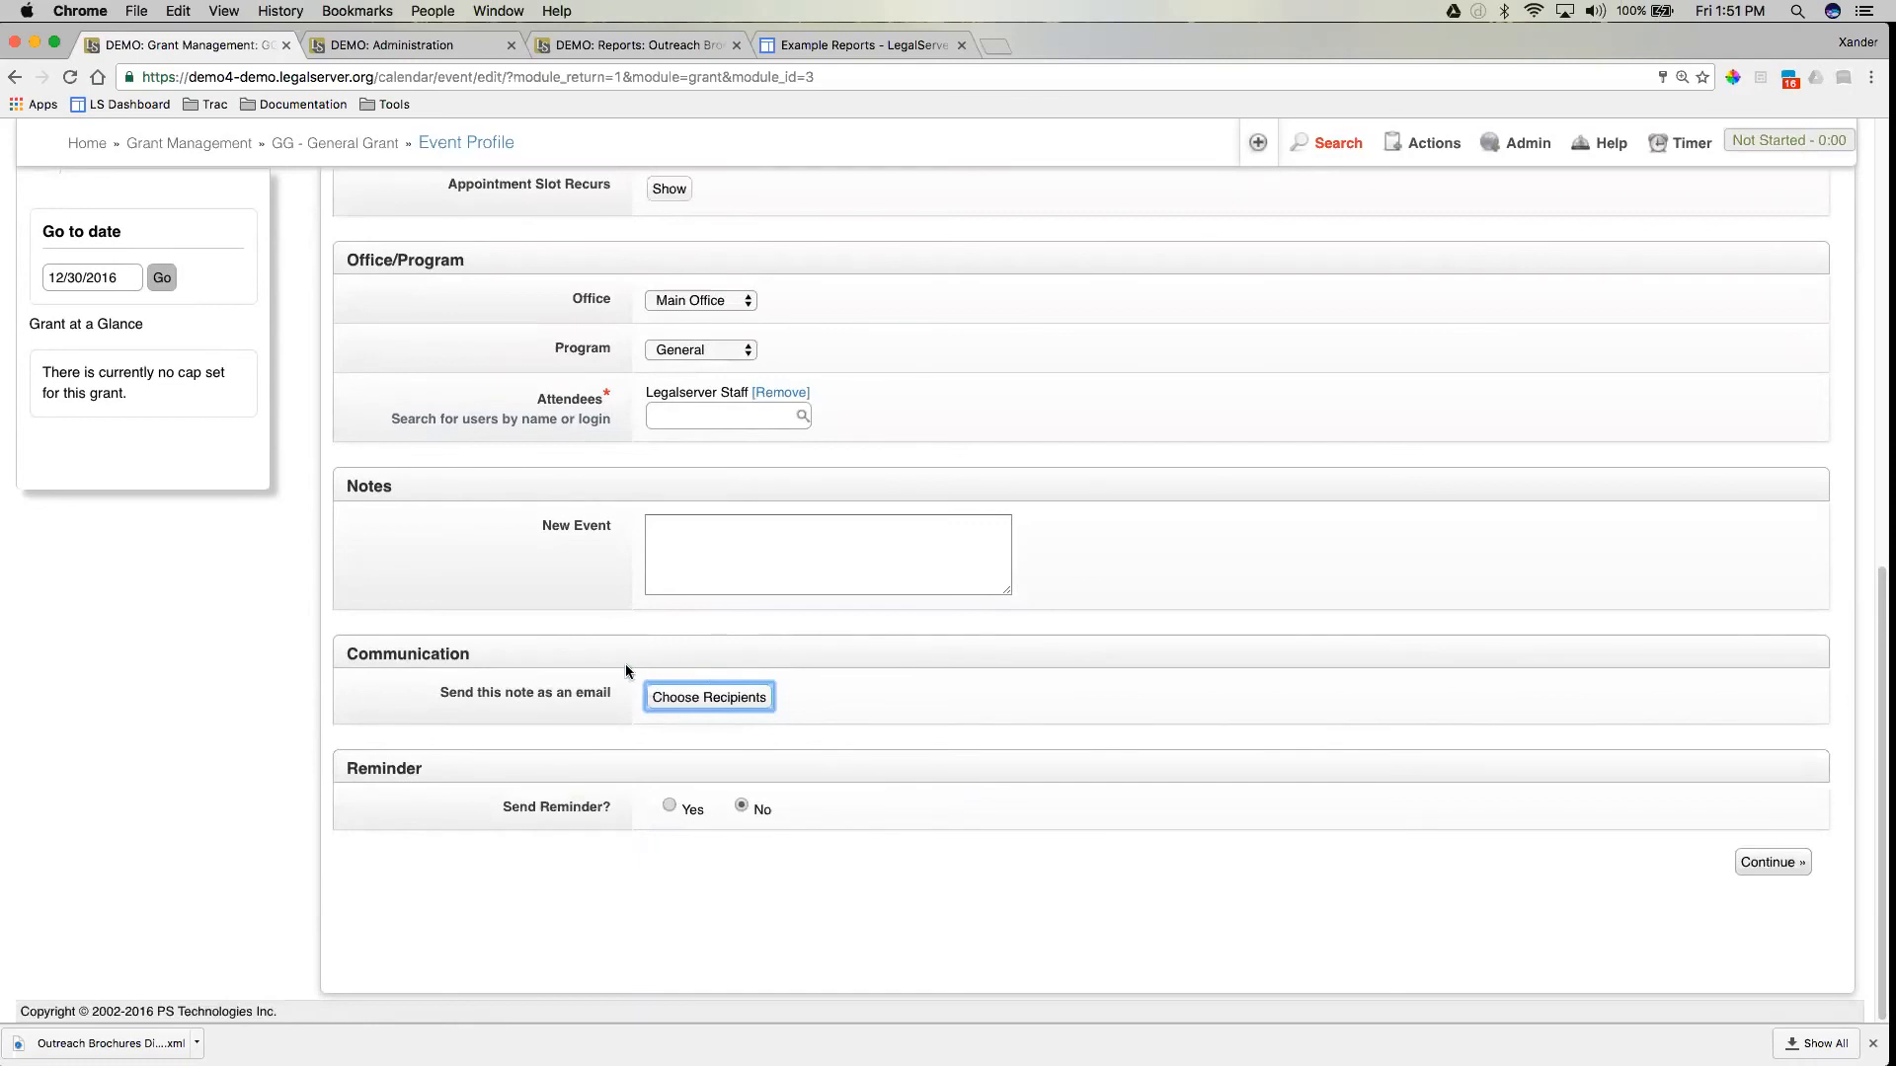
{"action": "left_click", "coordinate": [681, 700]}
{"action": "left_click", "coordinate": [753, 858]}
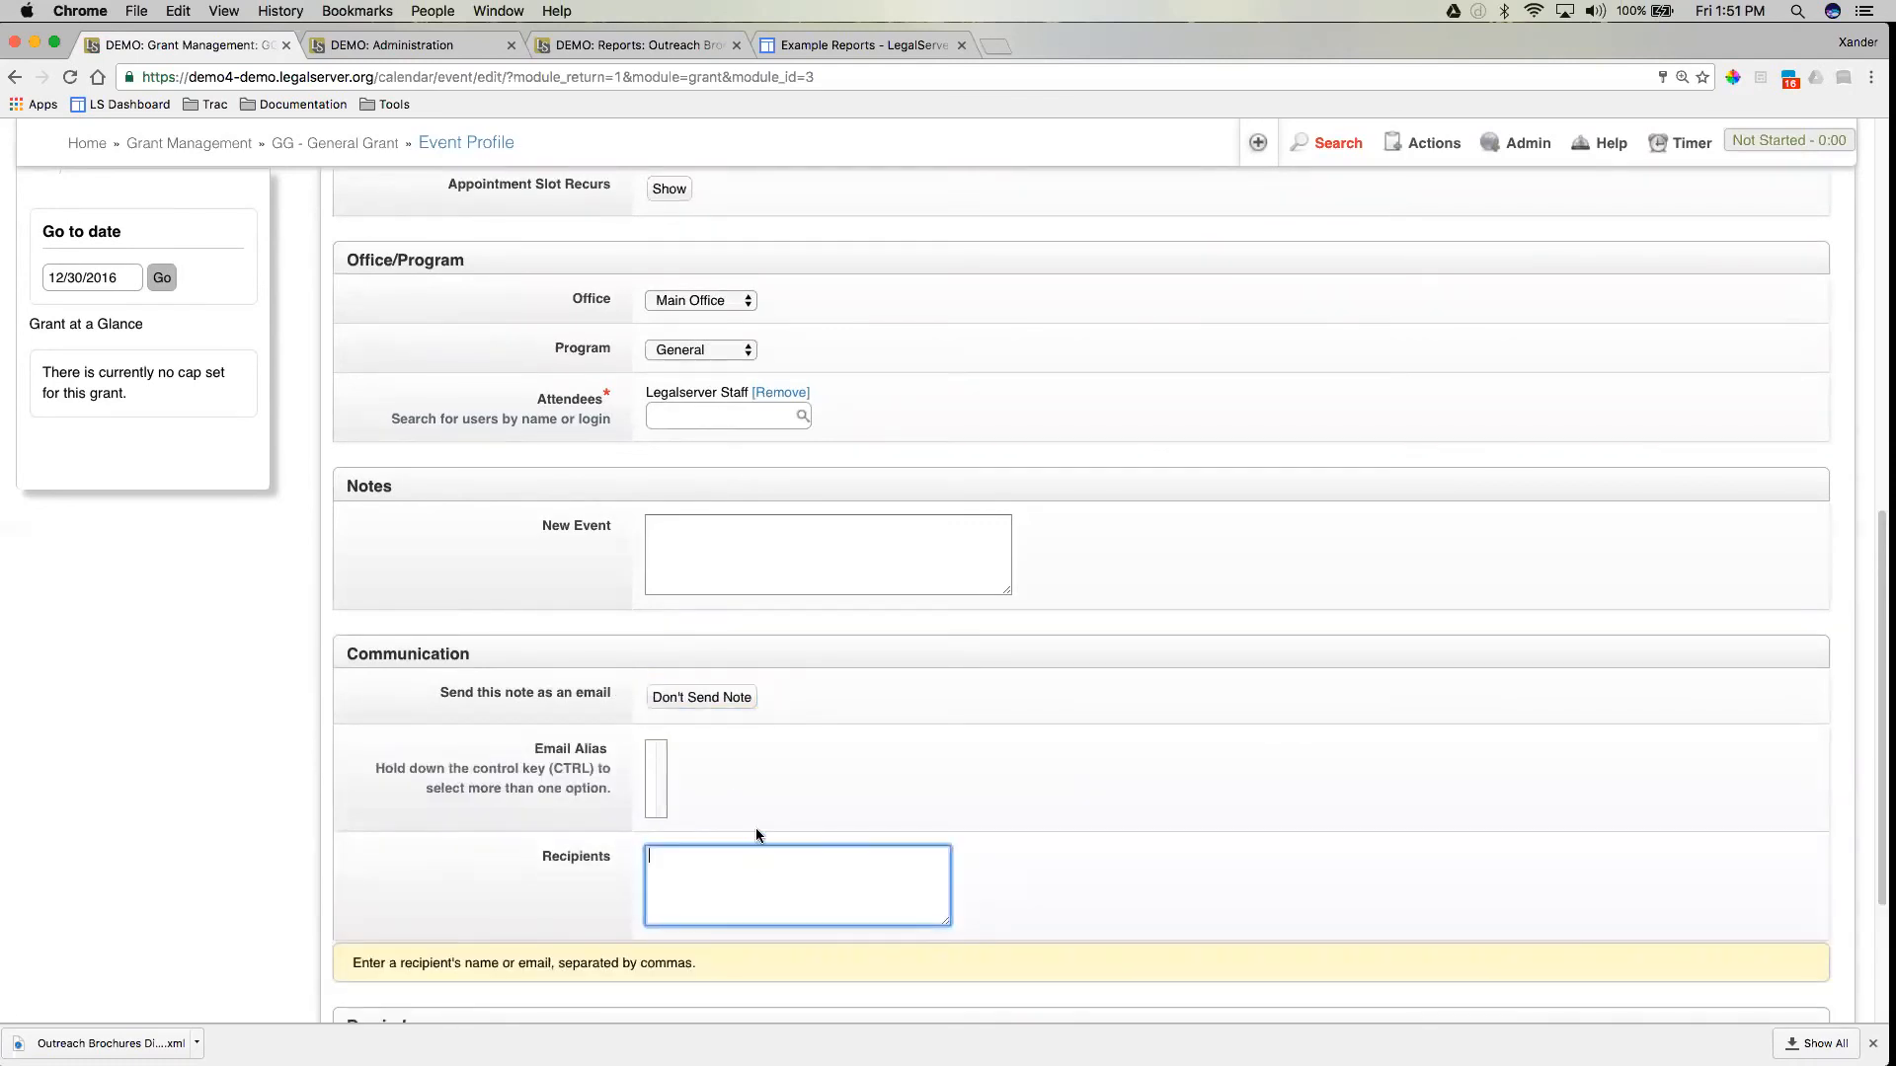
{"action": "left_click", "coordinate": [730, 699]}
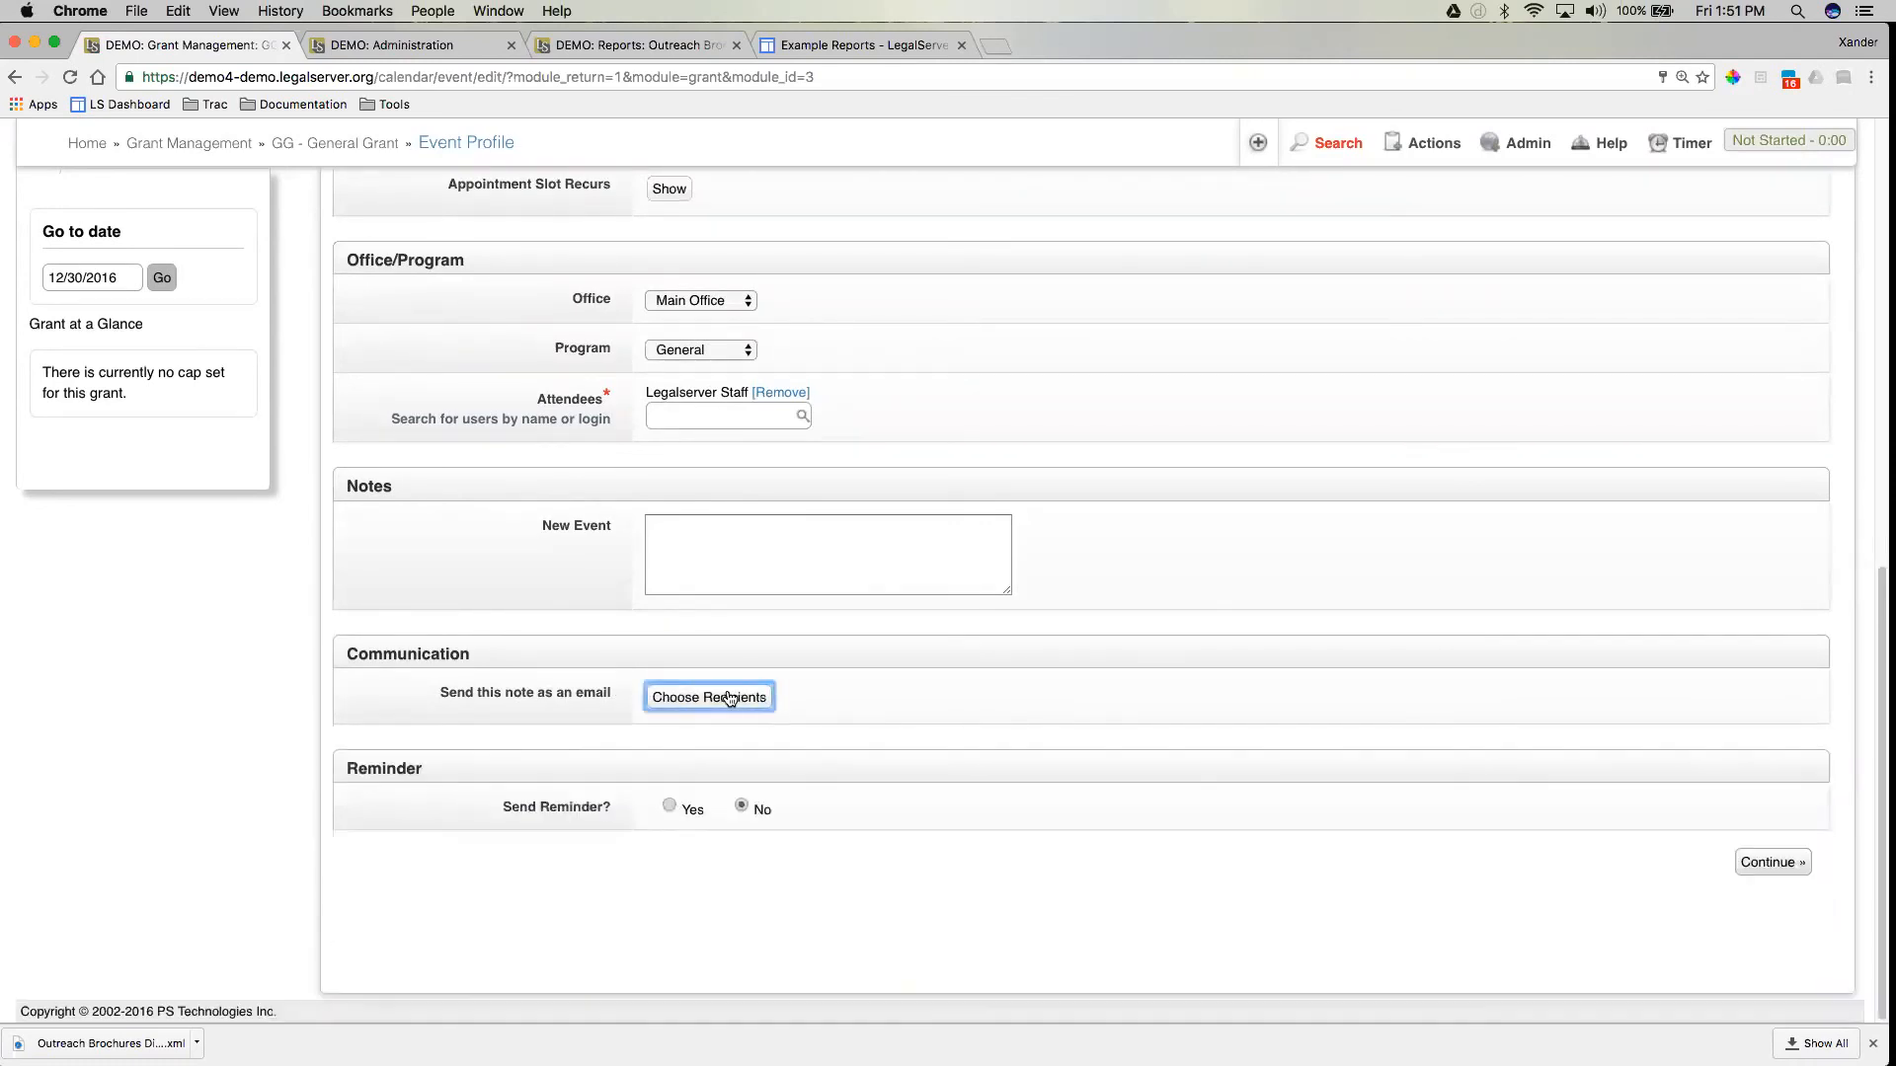
Examine the event's reminder options by enabling Send Reminder, and set it back to No.
{"action": "left_click", "coordinate": [669, 807]}
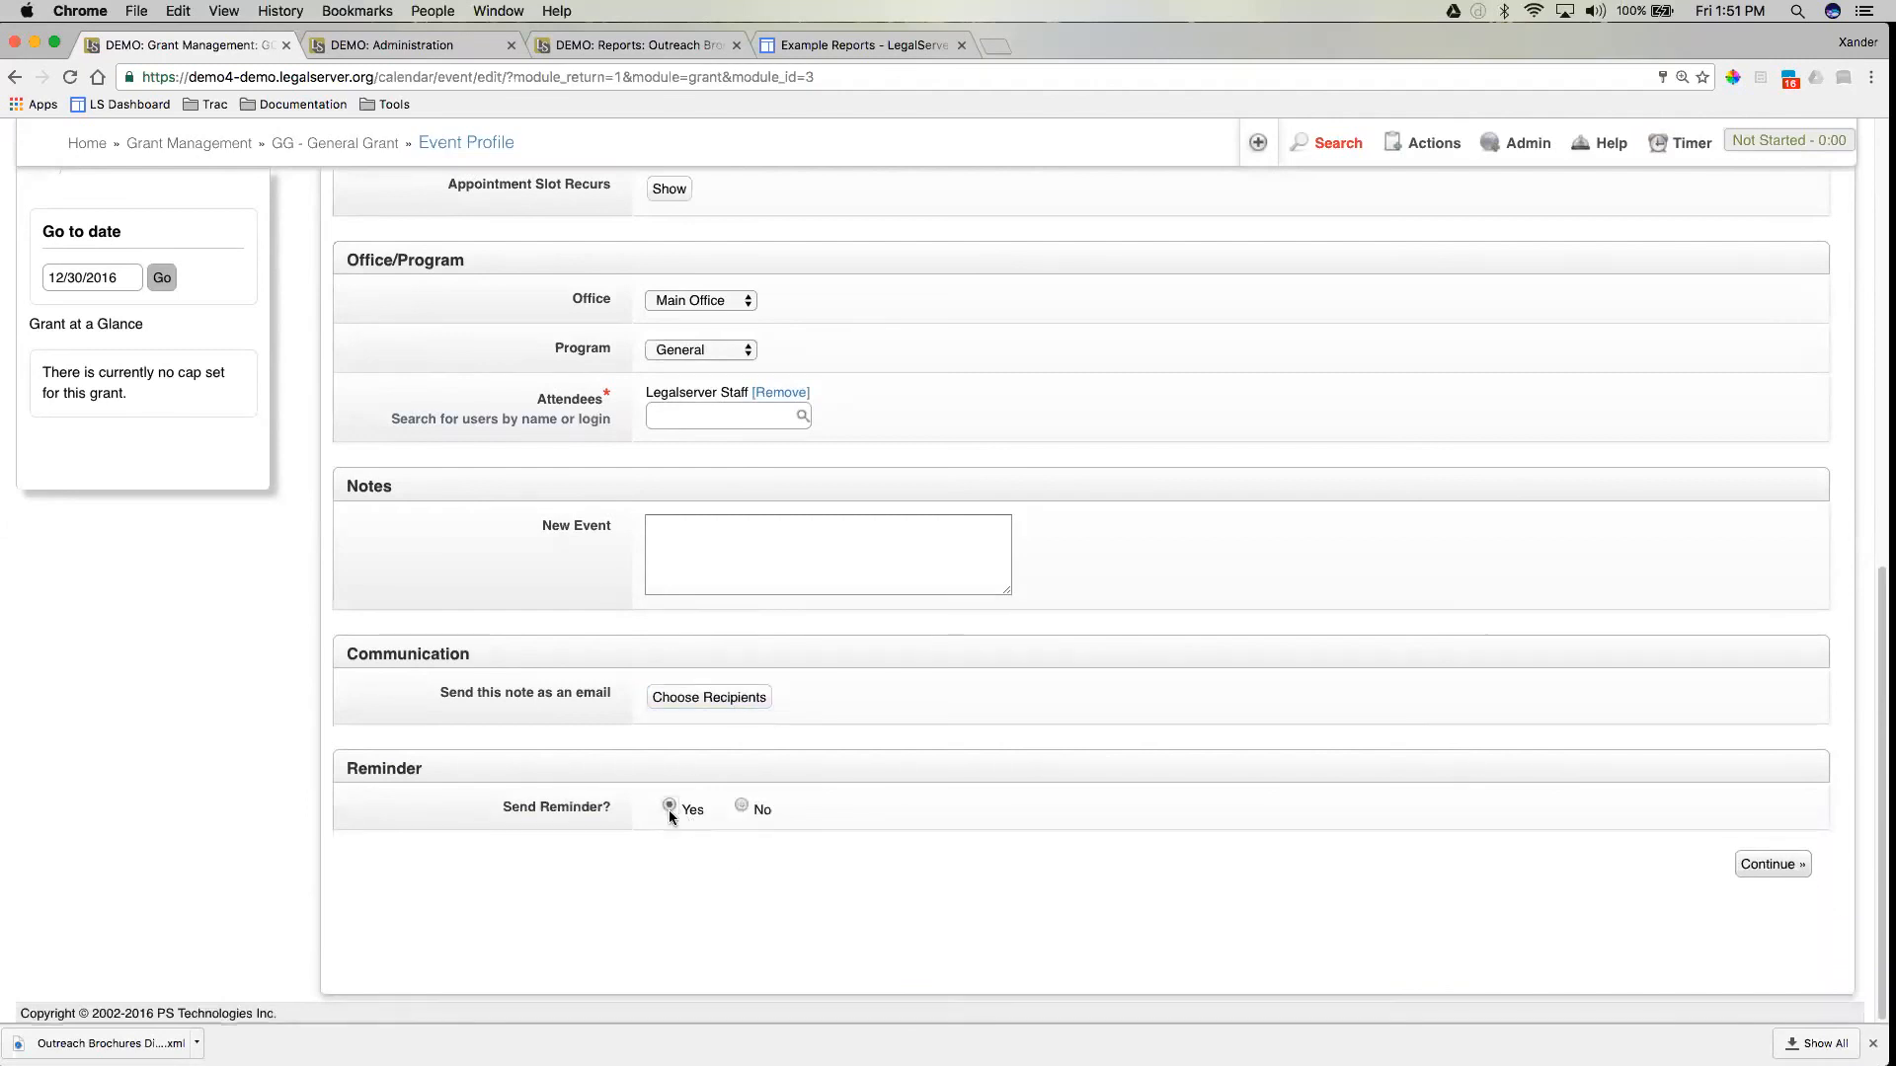
{"action": "scroll", "coordinate": [826, 878], "scroll_direction": "down", "scroll_amount": 3}
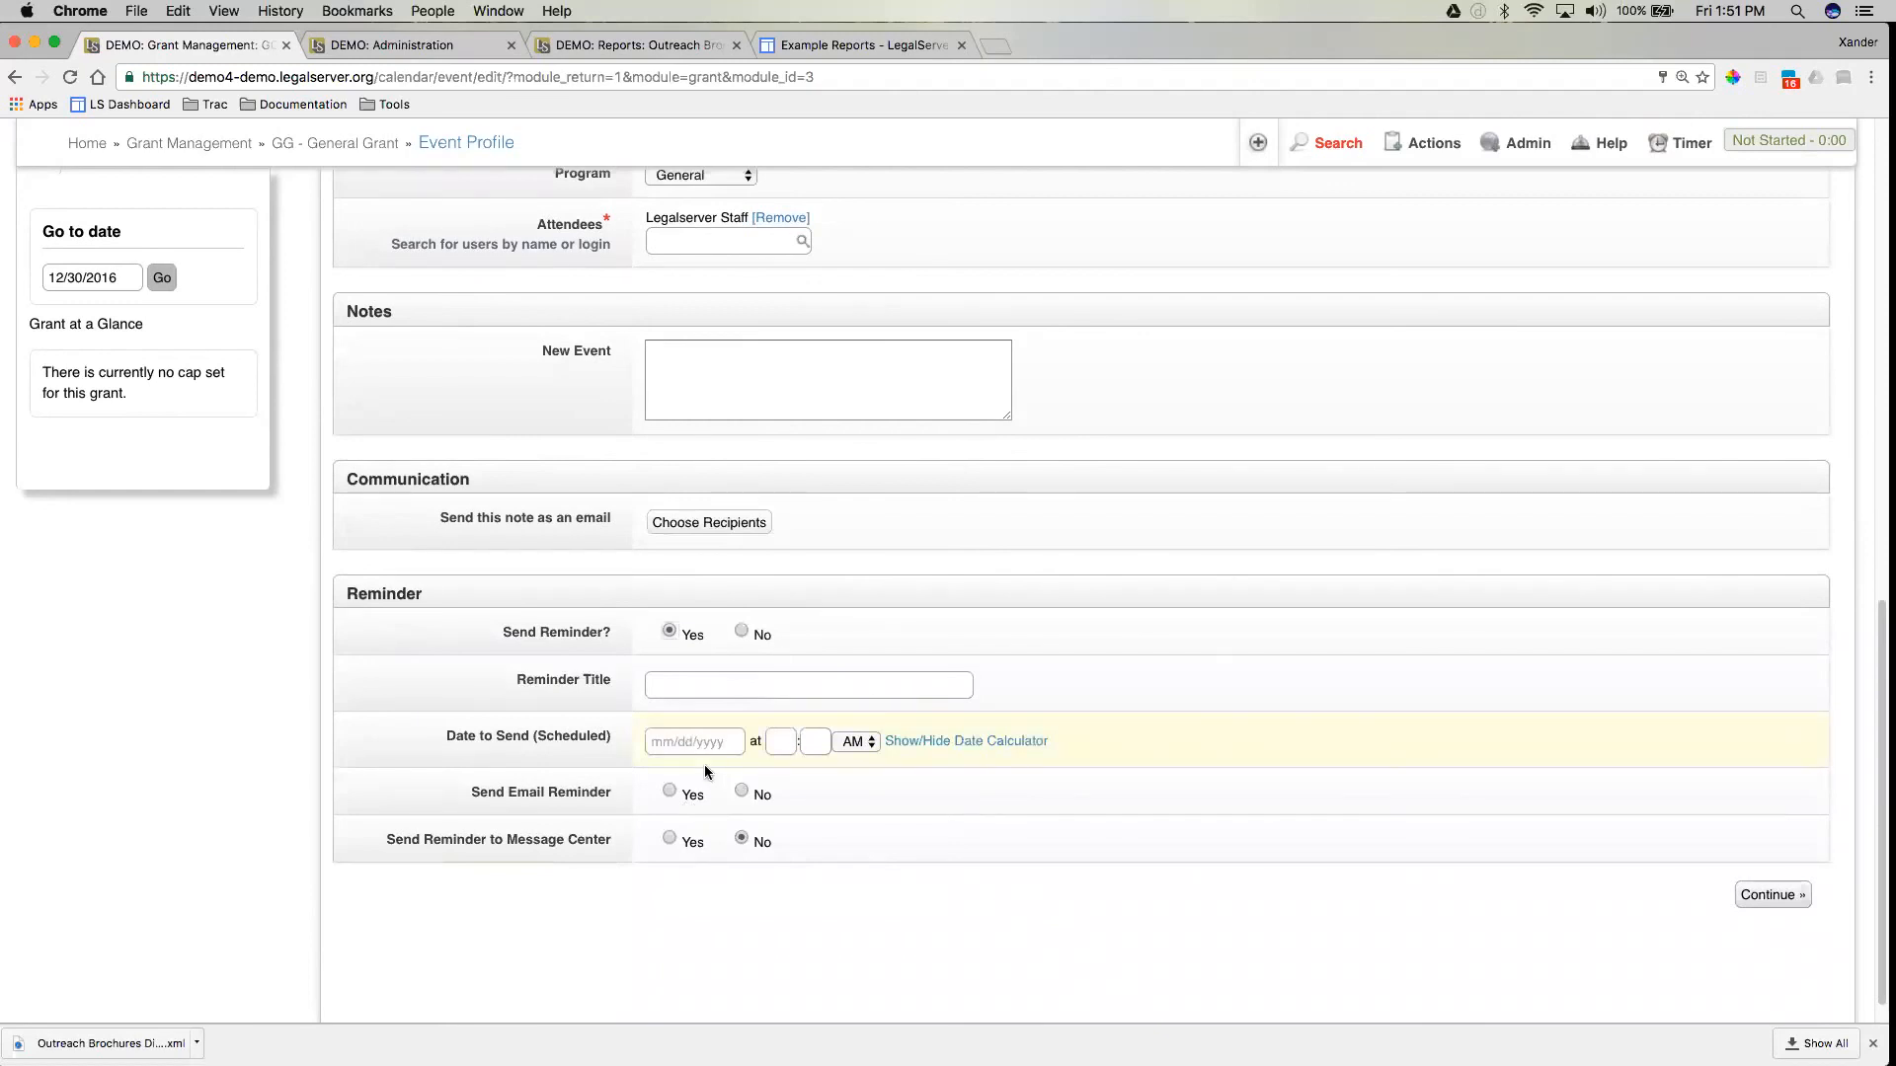
{"action": "left_click", "coordinate": [742, 631]}
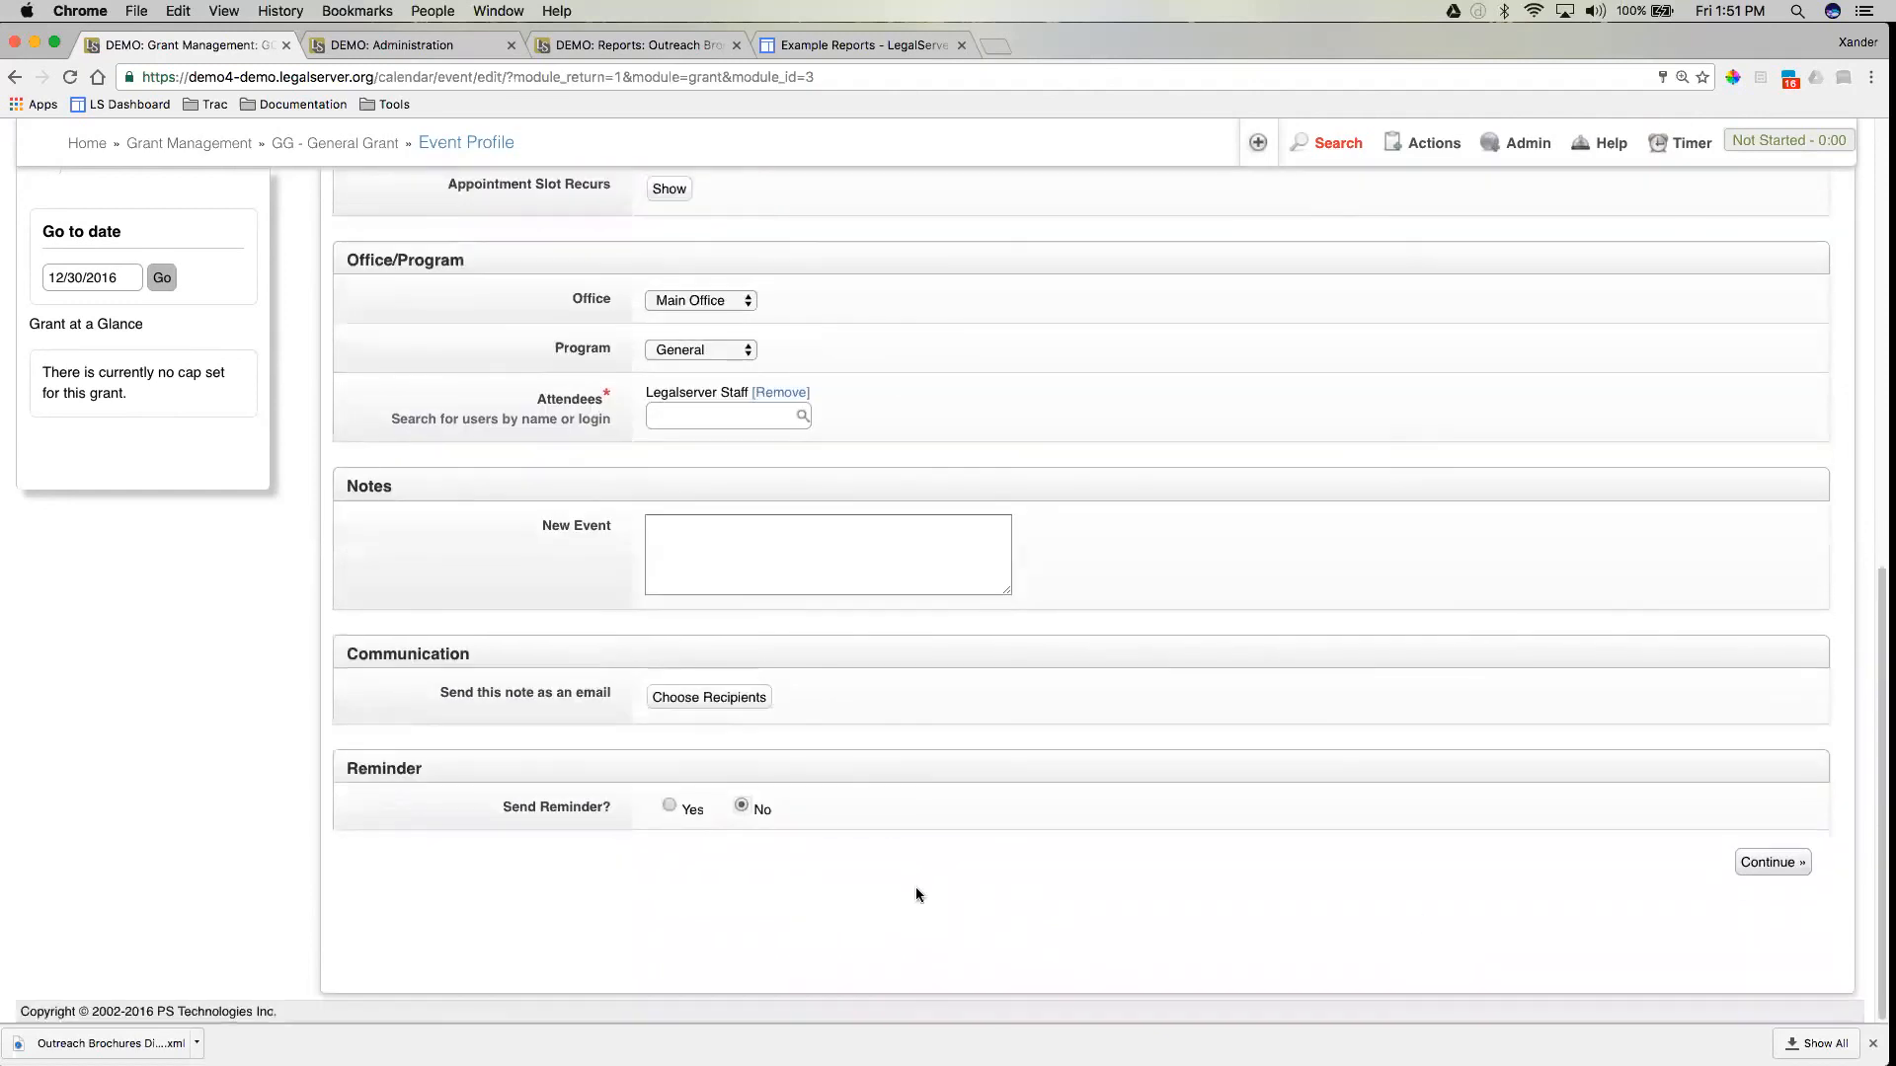
Save the GG Award Date event and check the Tasks/Deadlines list on the grant's main profile.
{"action": "left_click", "coordinate": [1800, 860]}
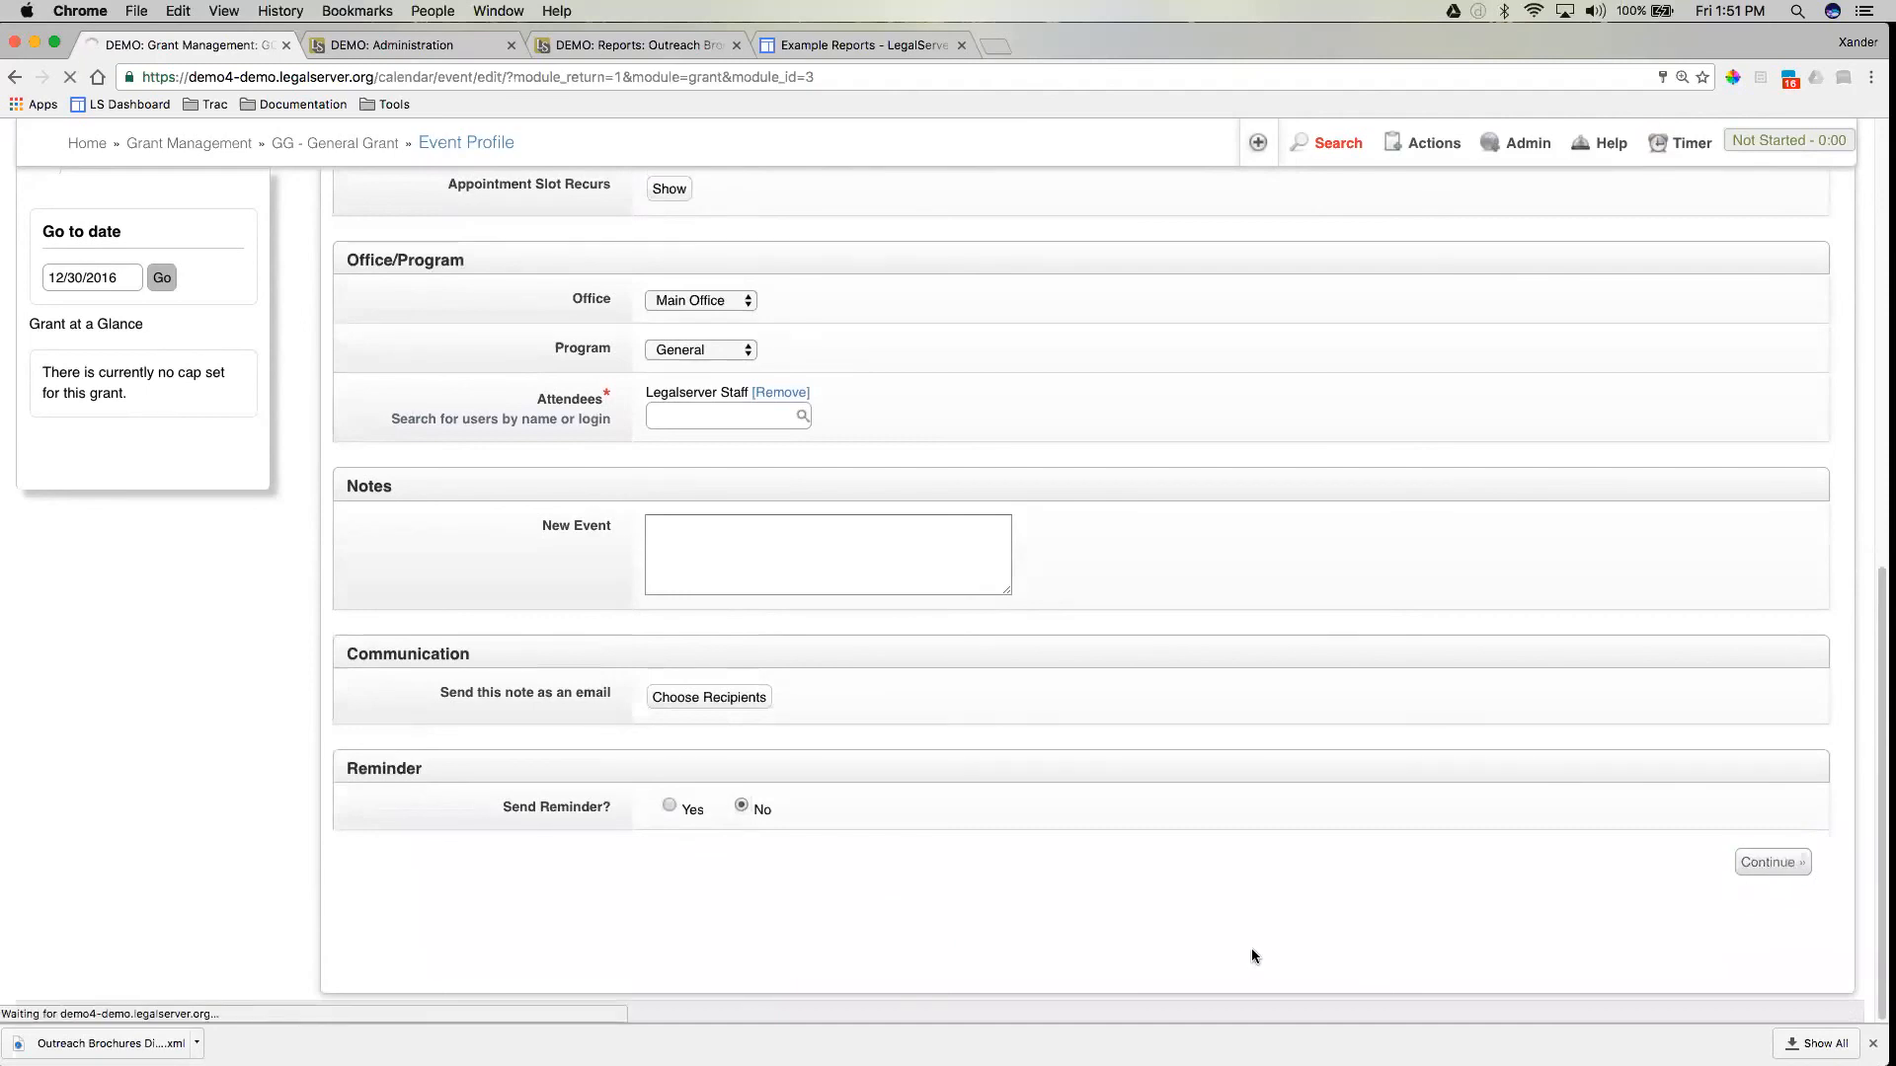
{"action": "scroll", "coordinate": [1110, 950], "scroll_direction": "down", "scroll_amount": 5}
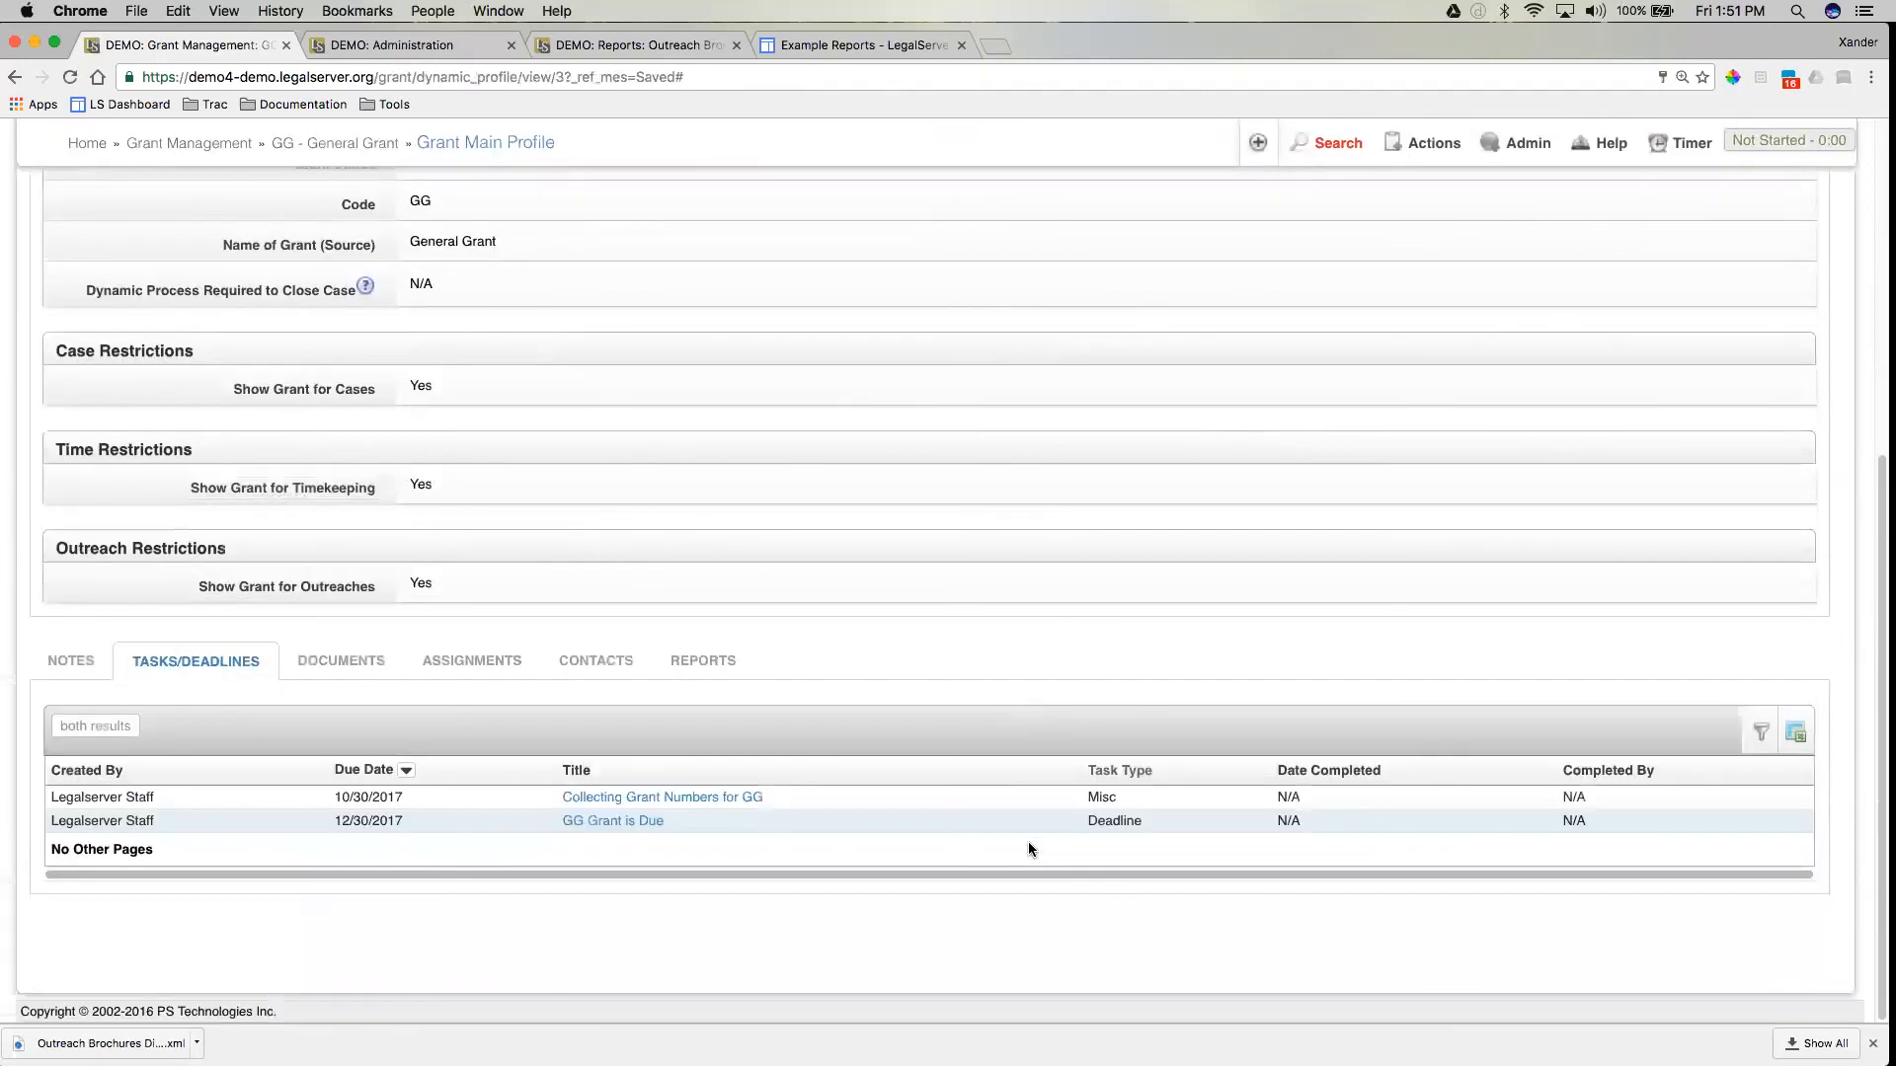